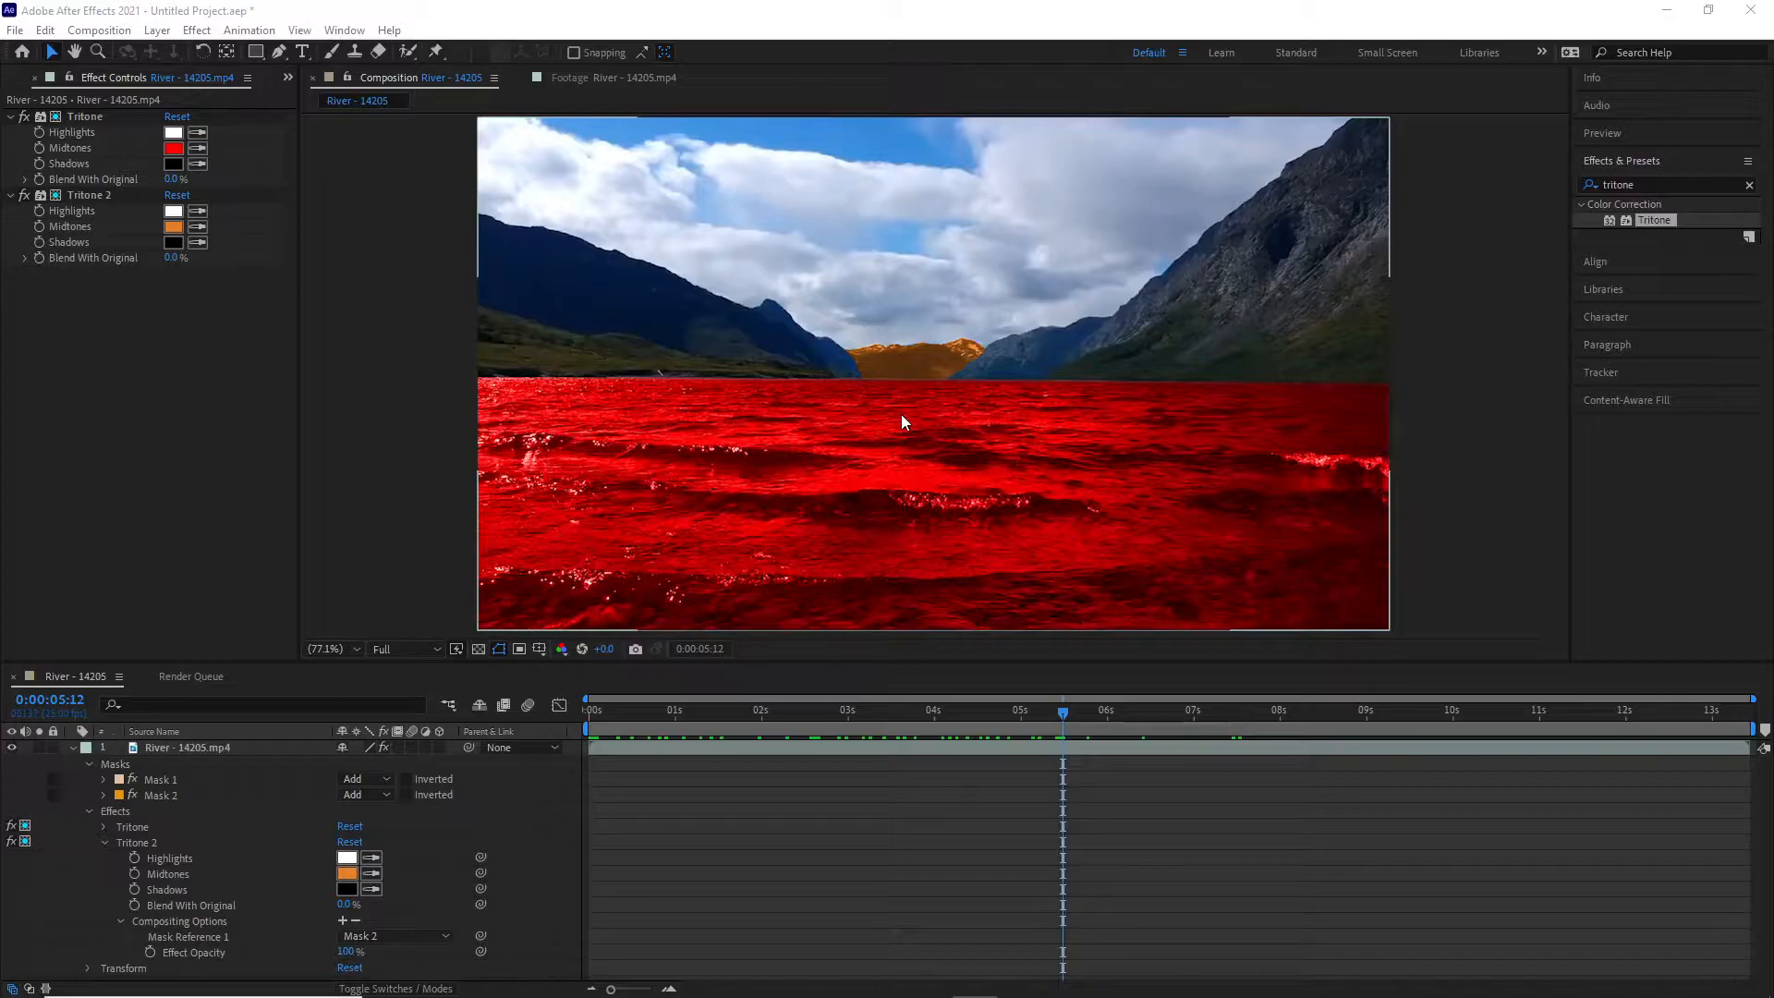
Start a new project, saving the current one to the Desktop as Untitled Project.
left_click_drag(1070, 704, 709, 711)
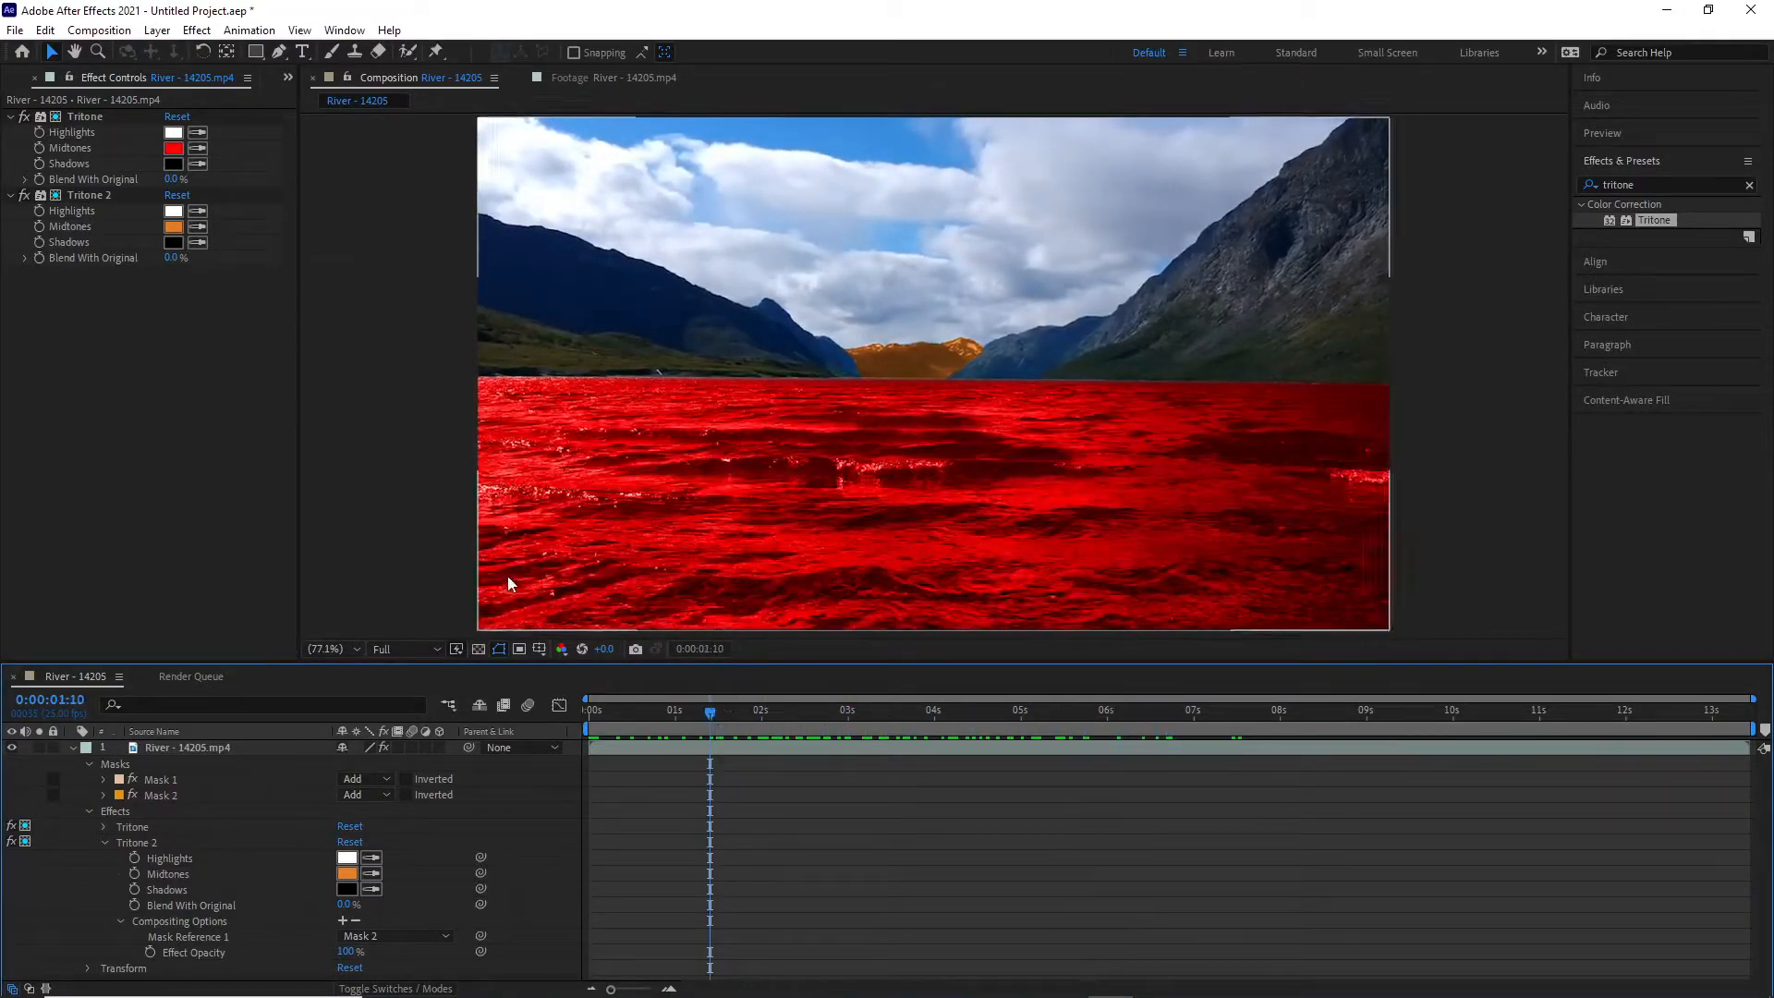
left_click(15, 31)
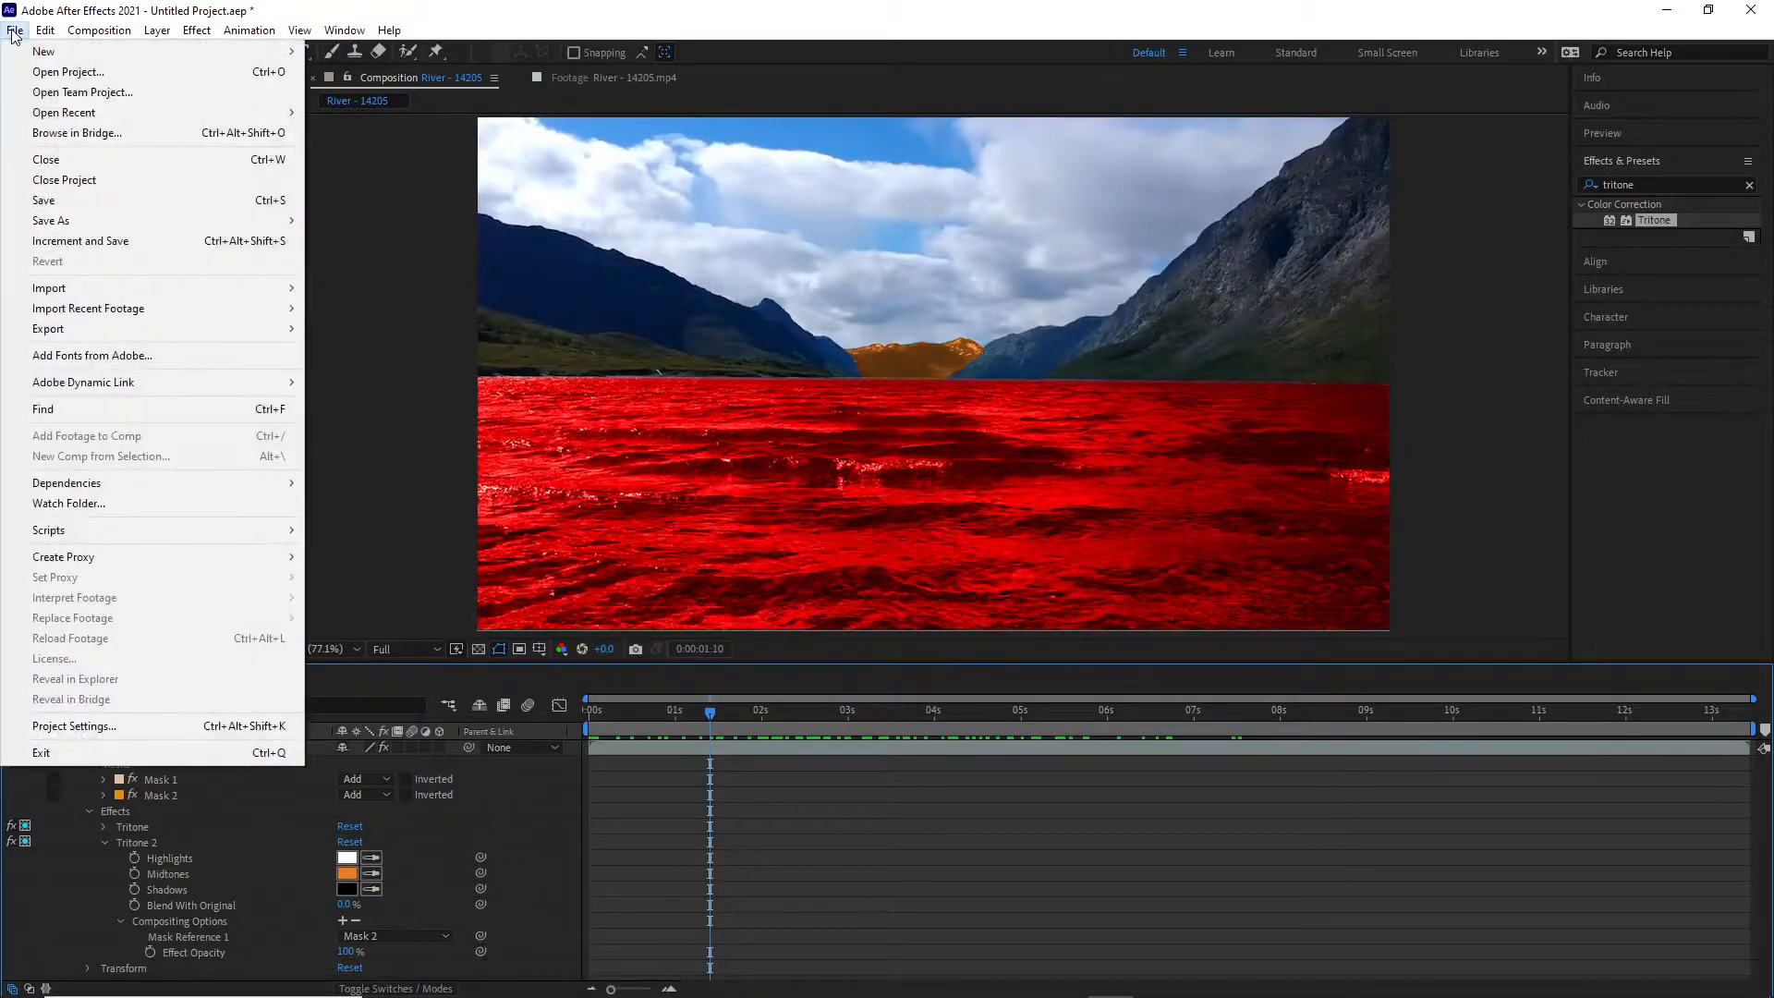
mouse_move(54, 52)
left_click(360, 52)
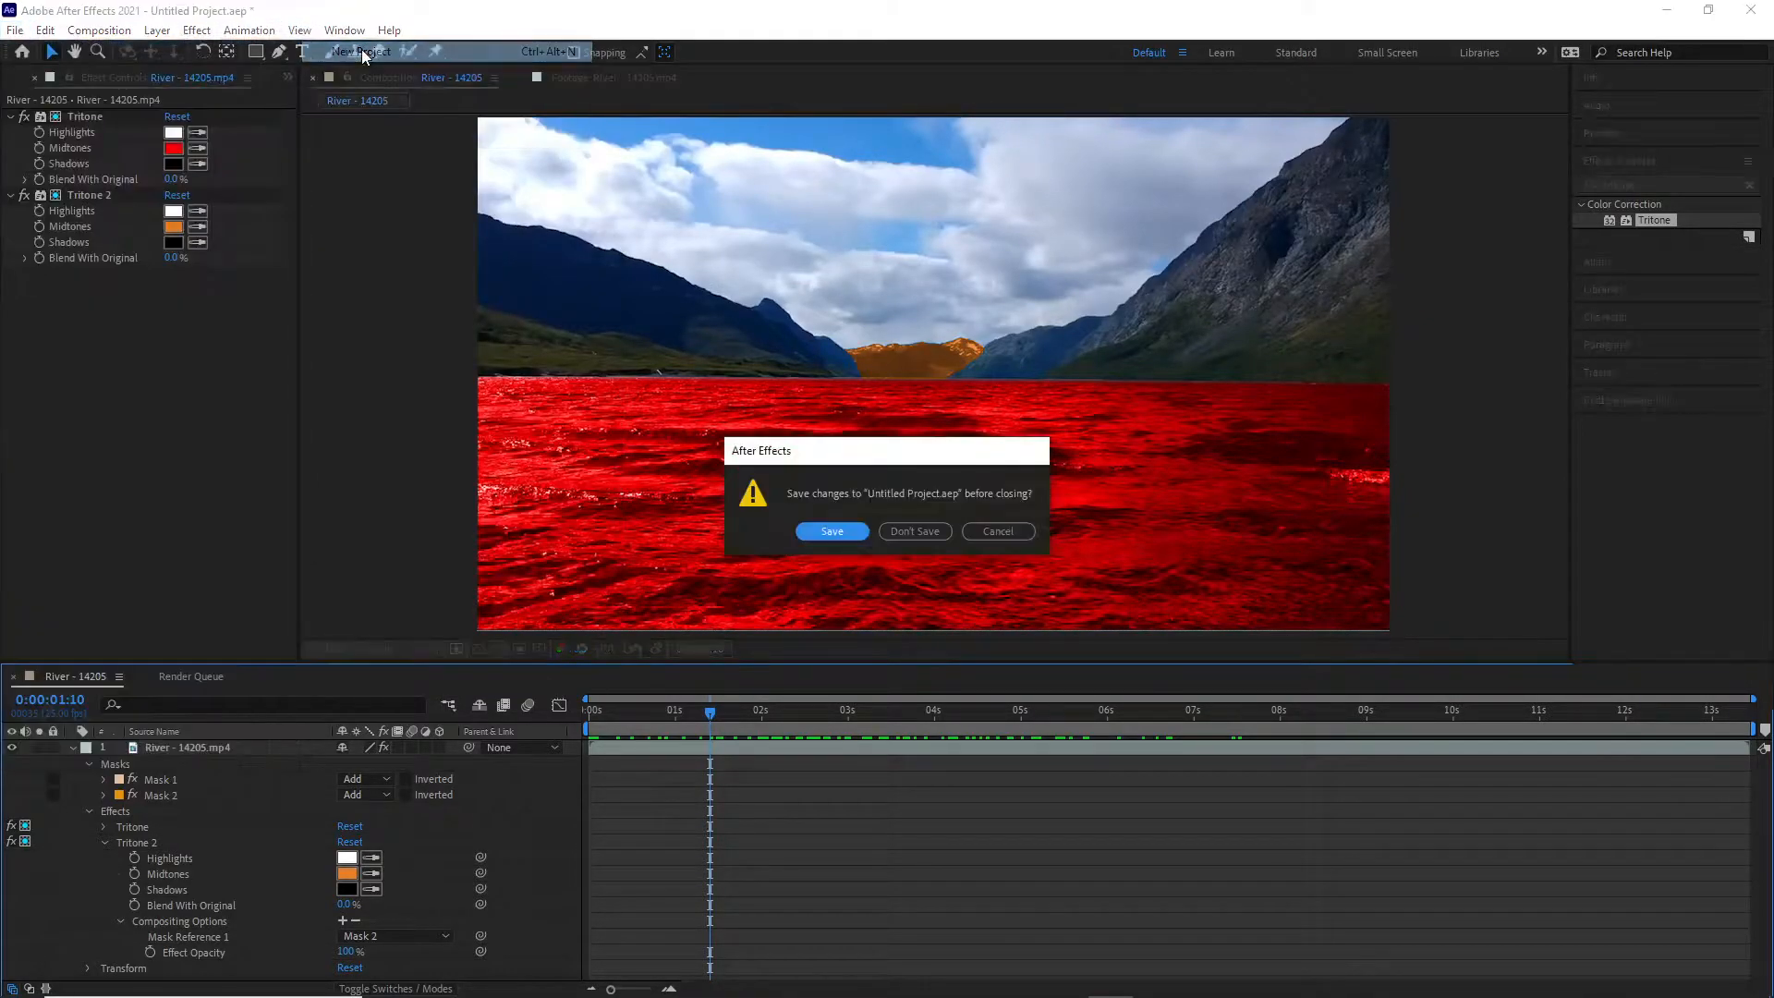
left_click(836, 532)
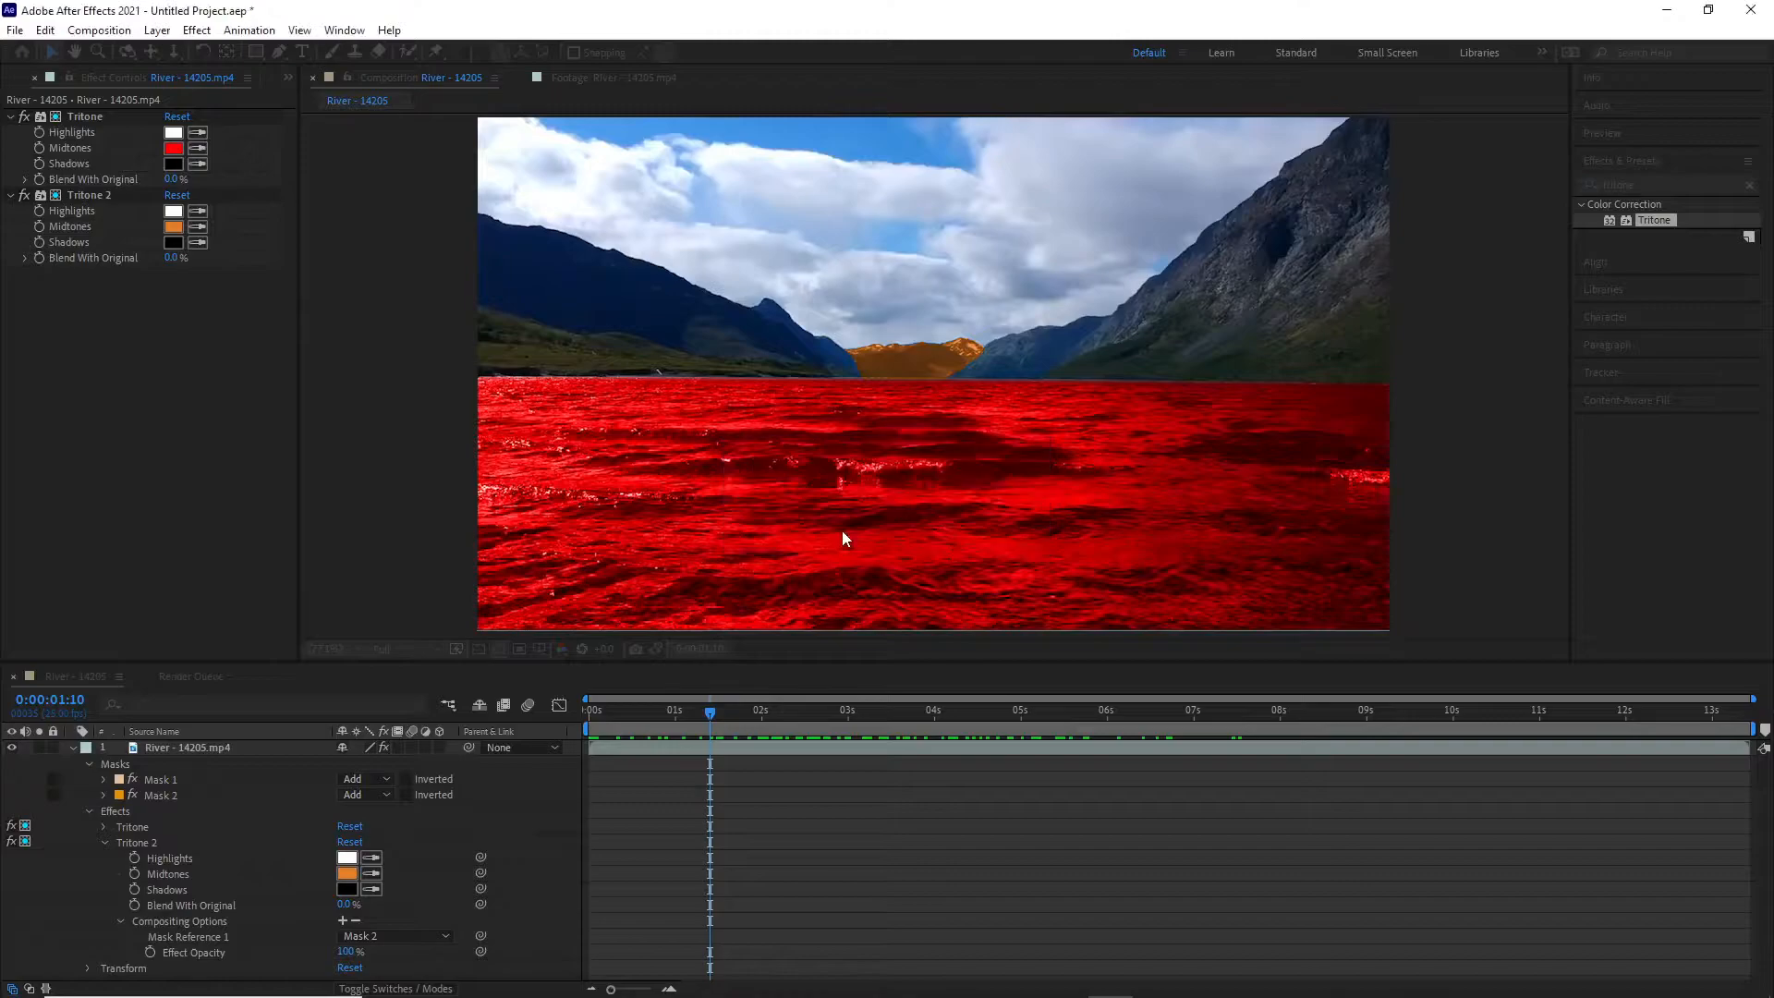
scroll(82, 240, "up", 5)
left_click(76, 205)
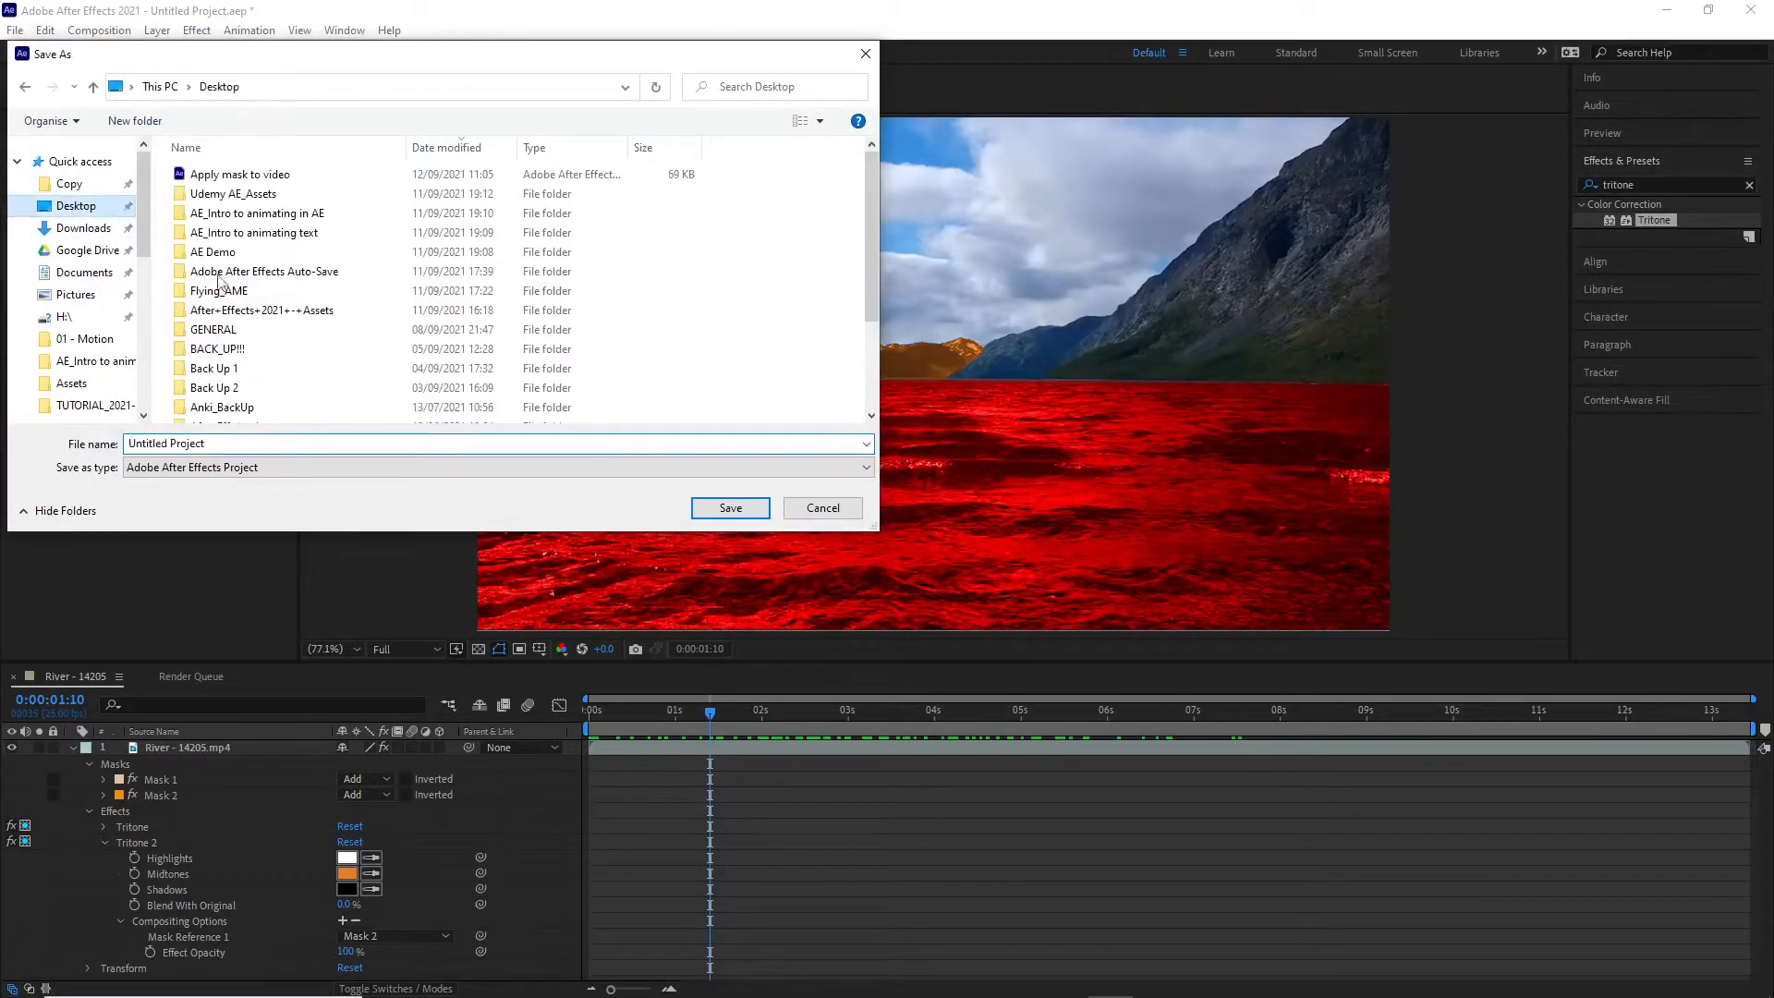
left_click(735, 505)
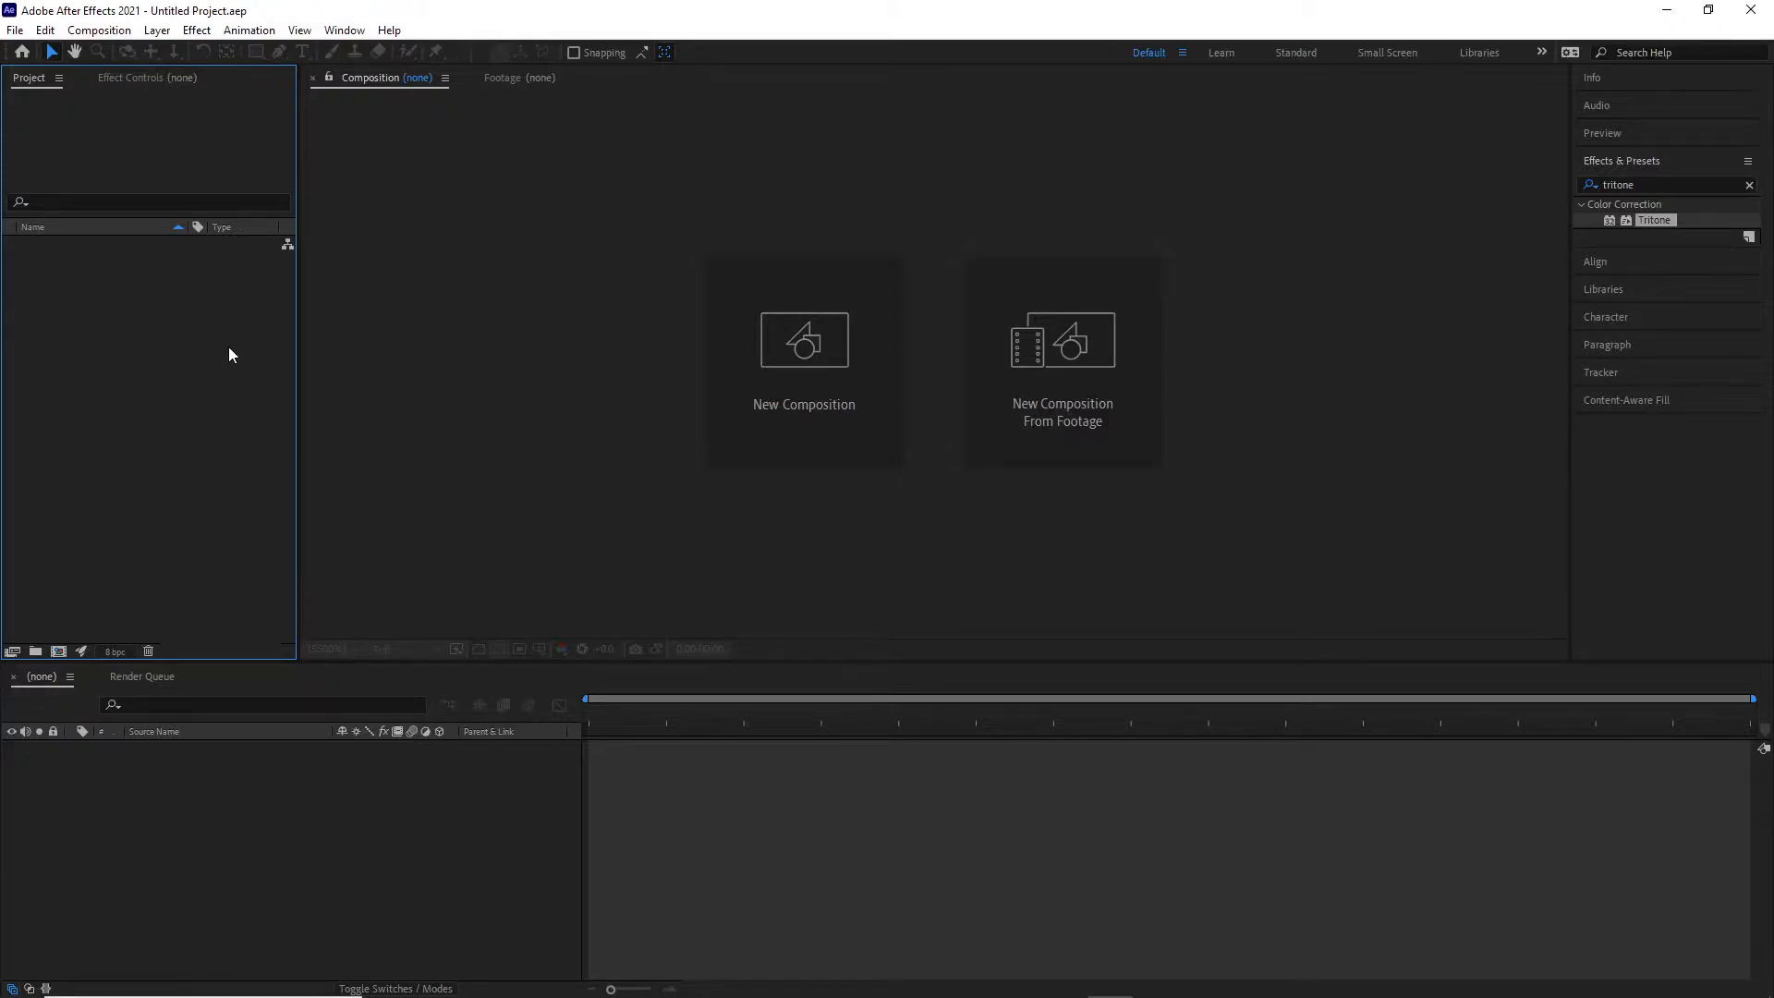
Import the River - 14205 video from the Assets folder and create a new composition from it.
right_click(126, 370)
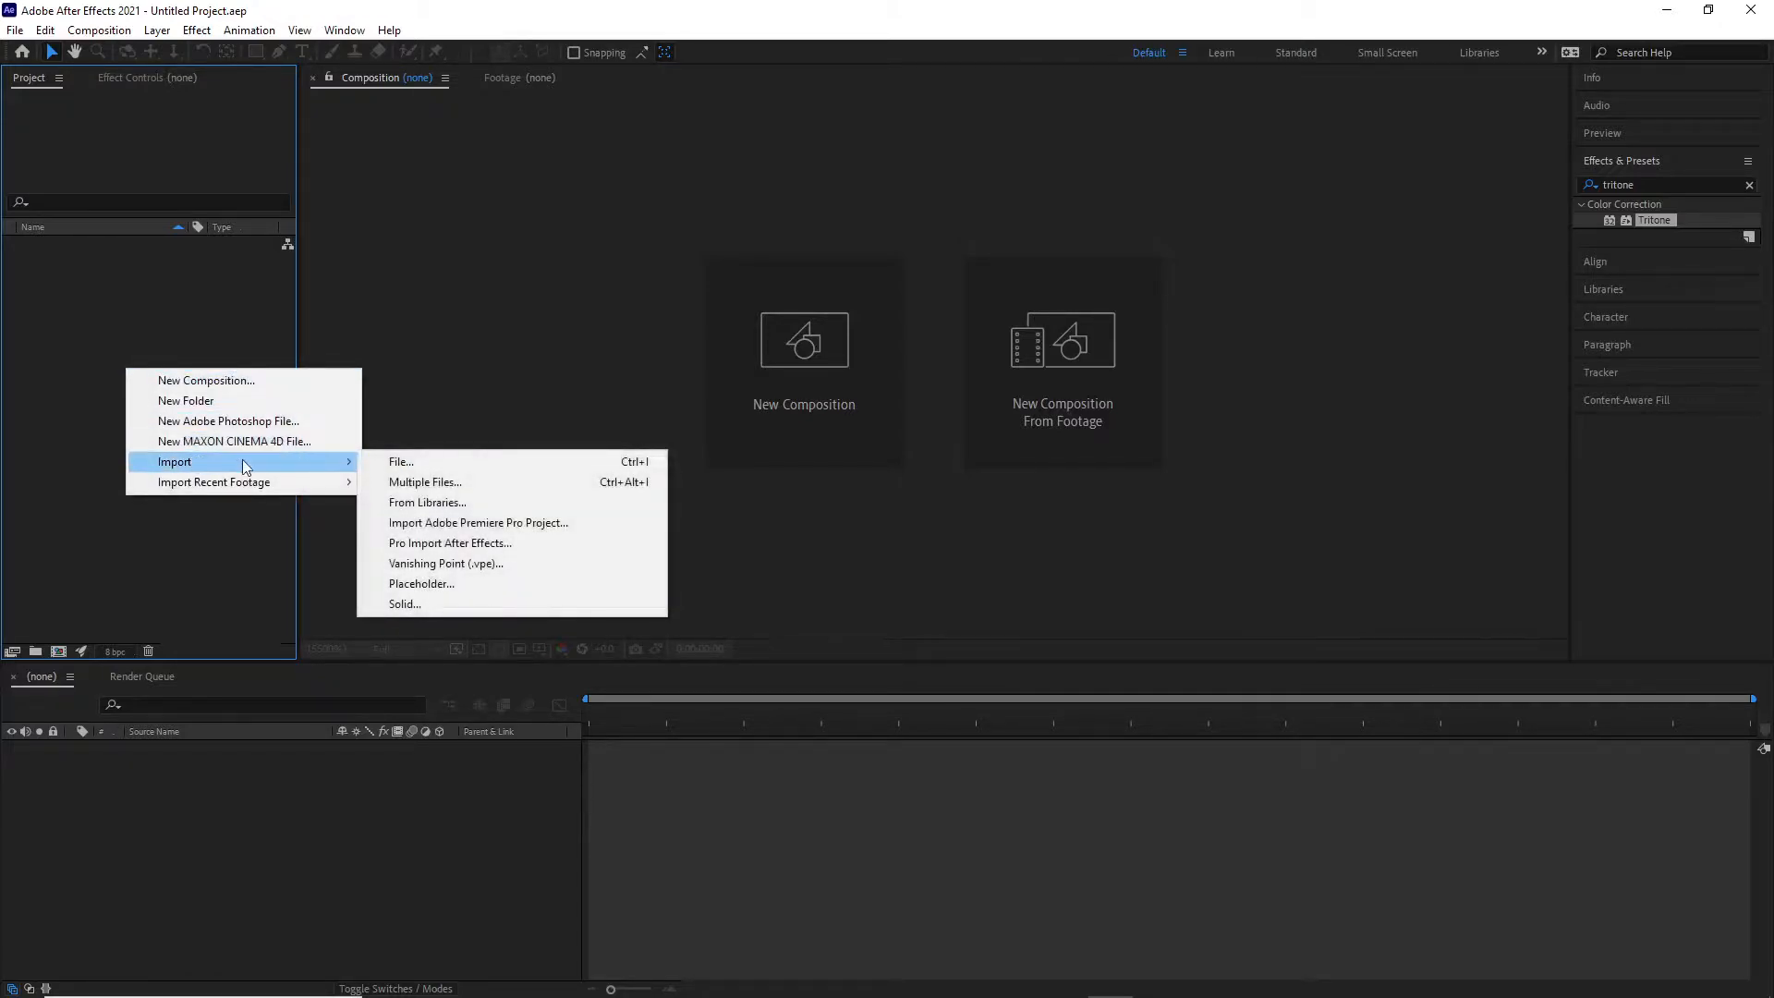
mouse_move(185, 461)
left_click(421, 460)
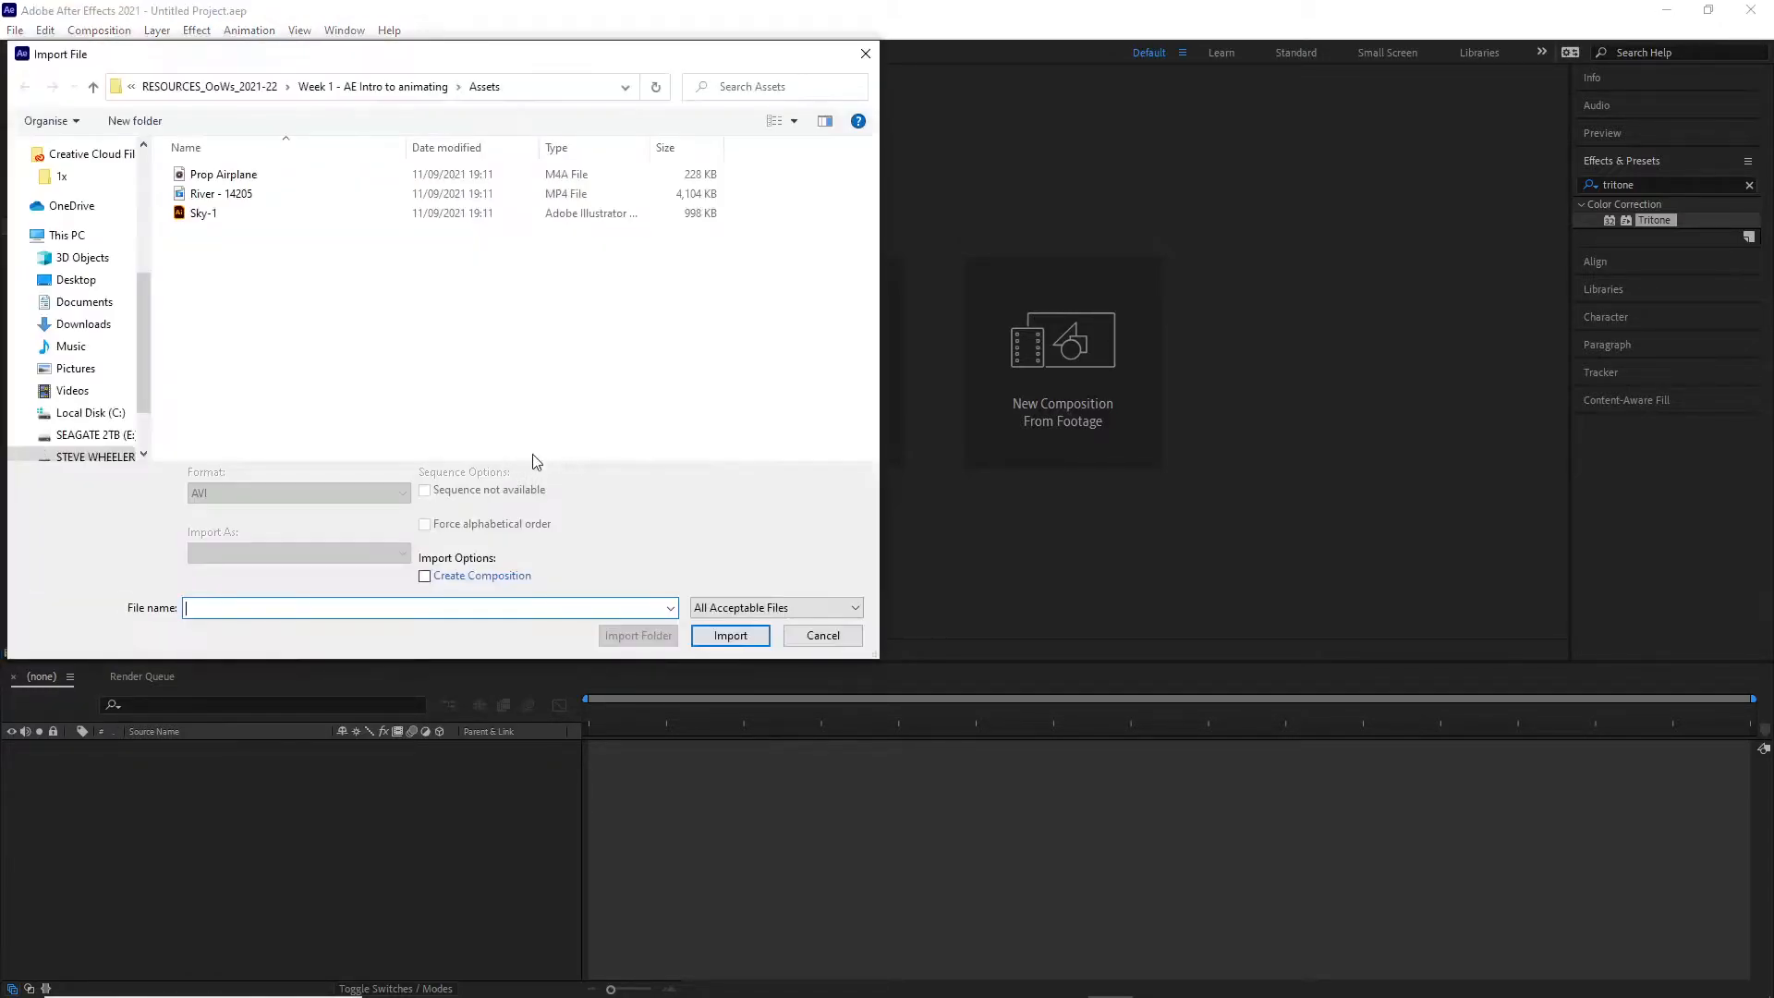
double_click(235, 196)
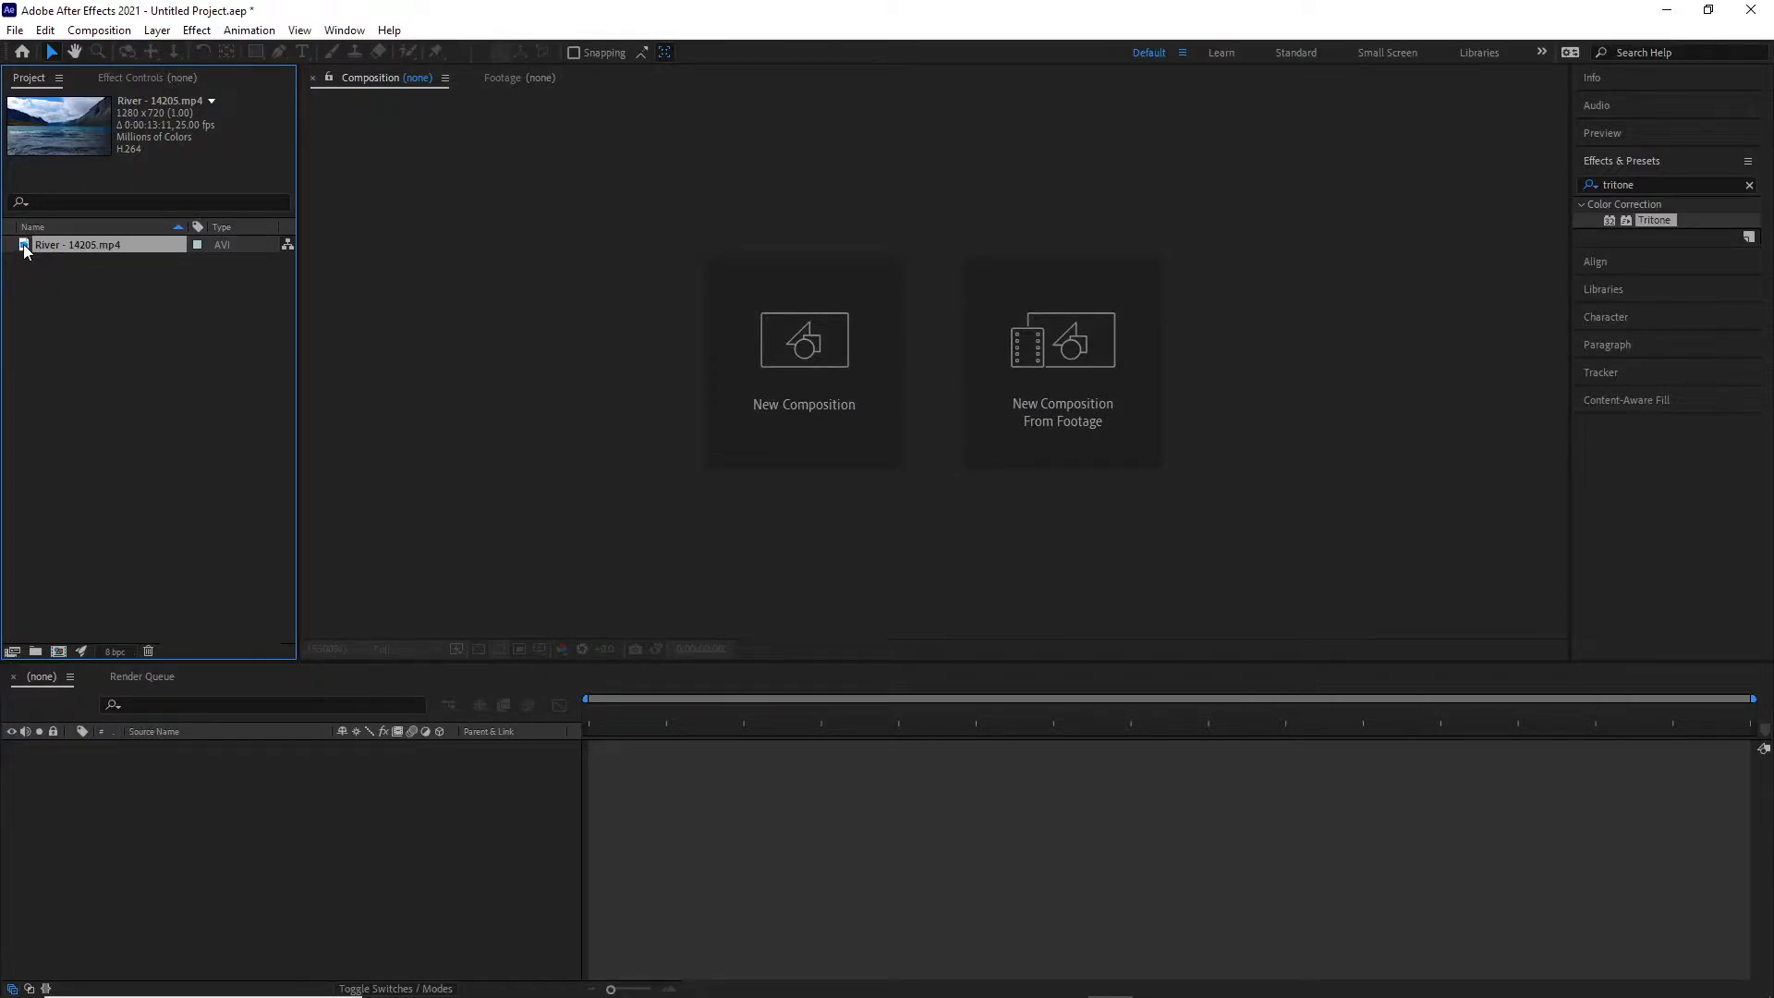
left_click_drag(24, 246, 57, 652)
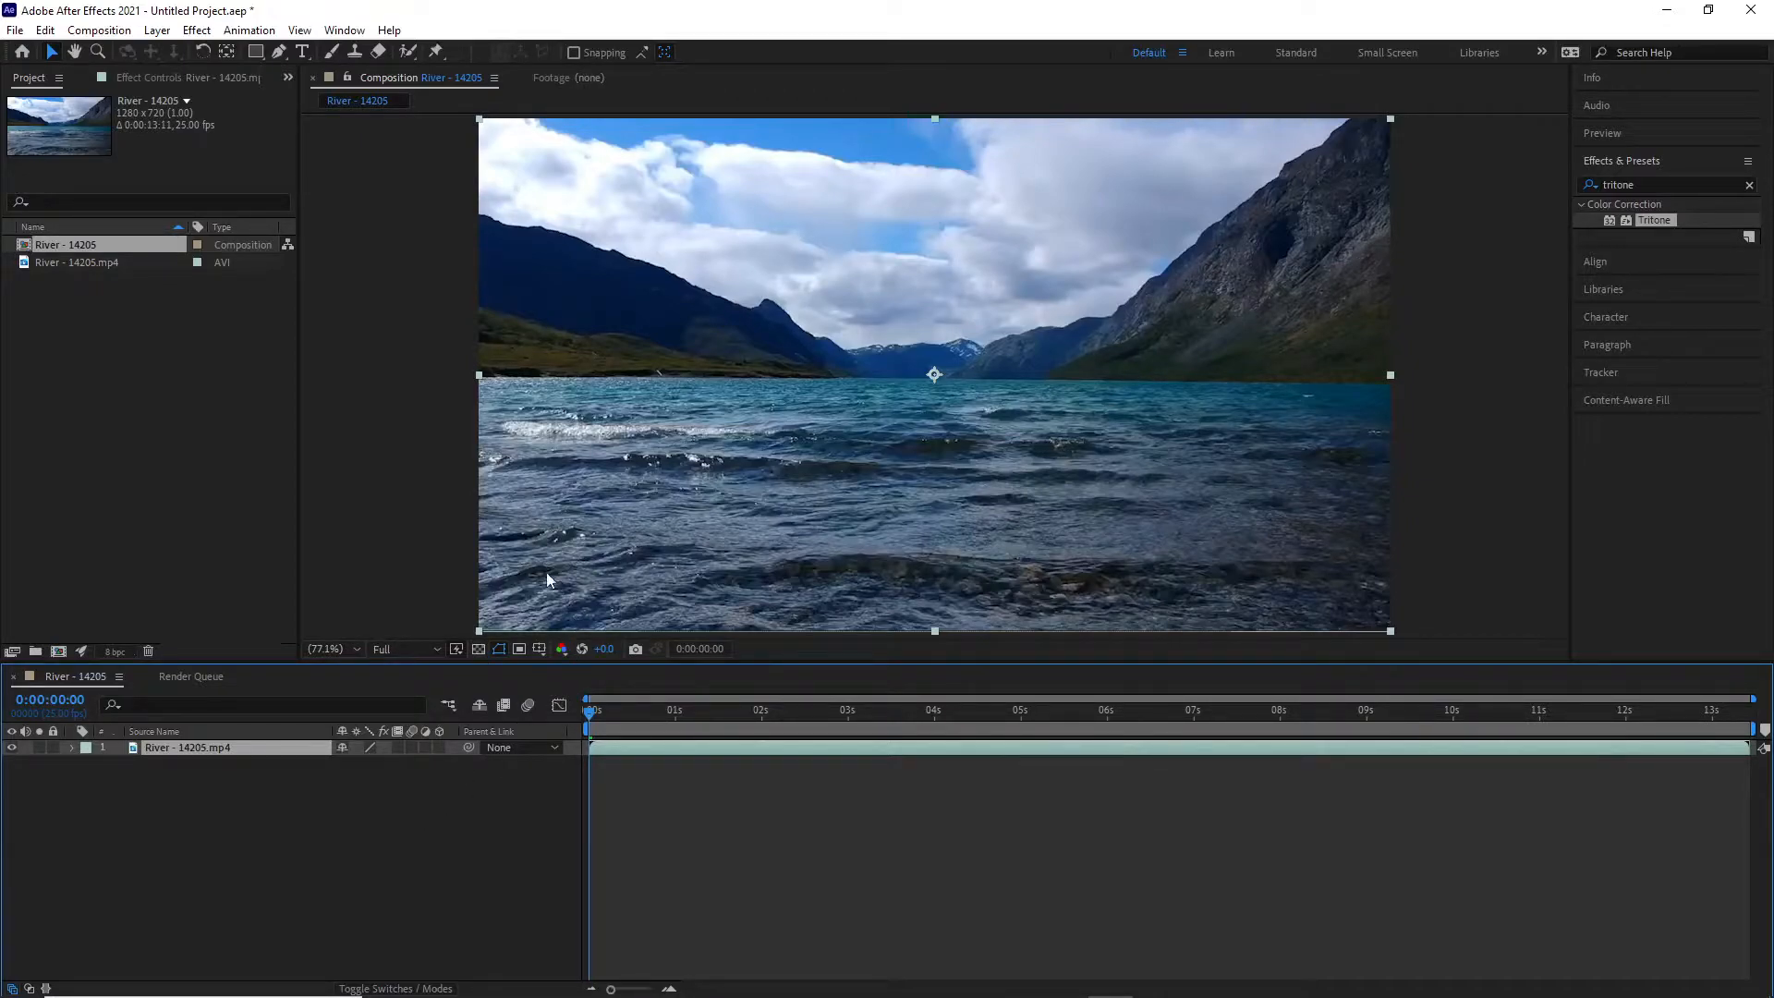
Draw a closed Pen tool mask around the water on the River - 14205.mp4 layer, following the shoreline and extending outside the frame.
left_click(422, 399)
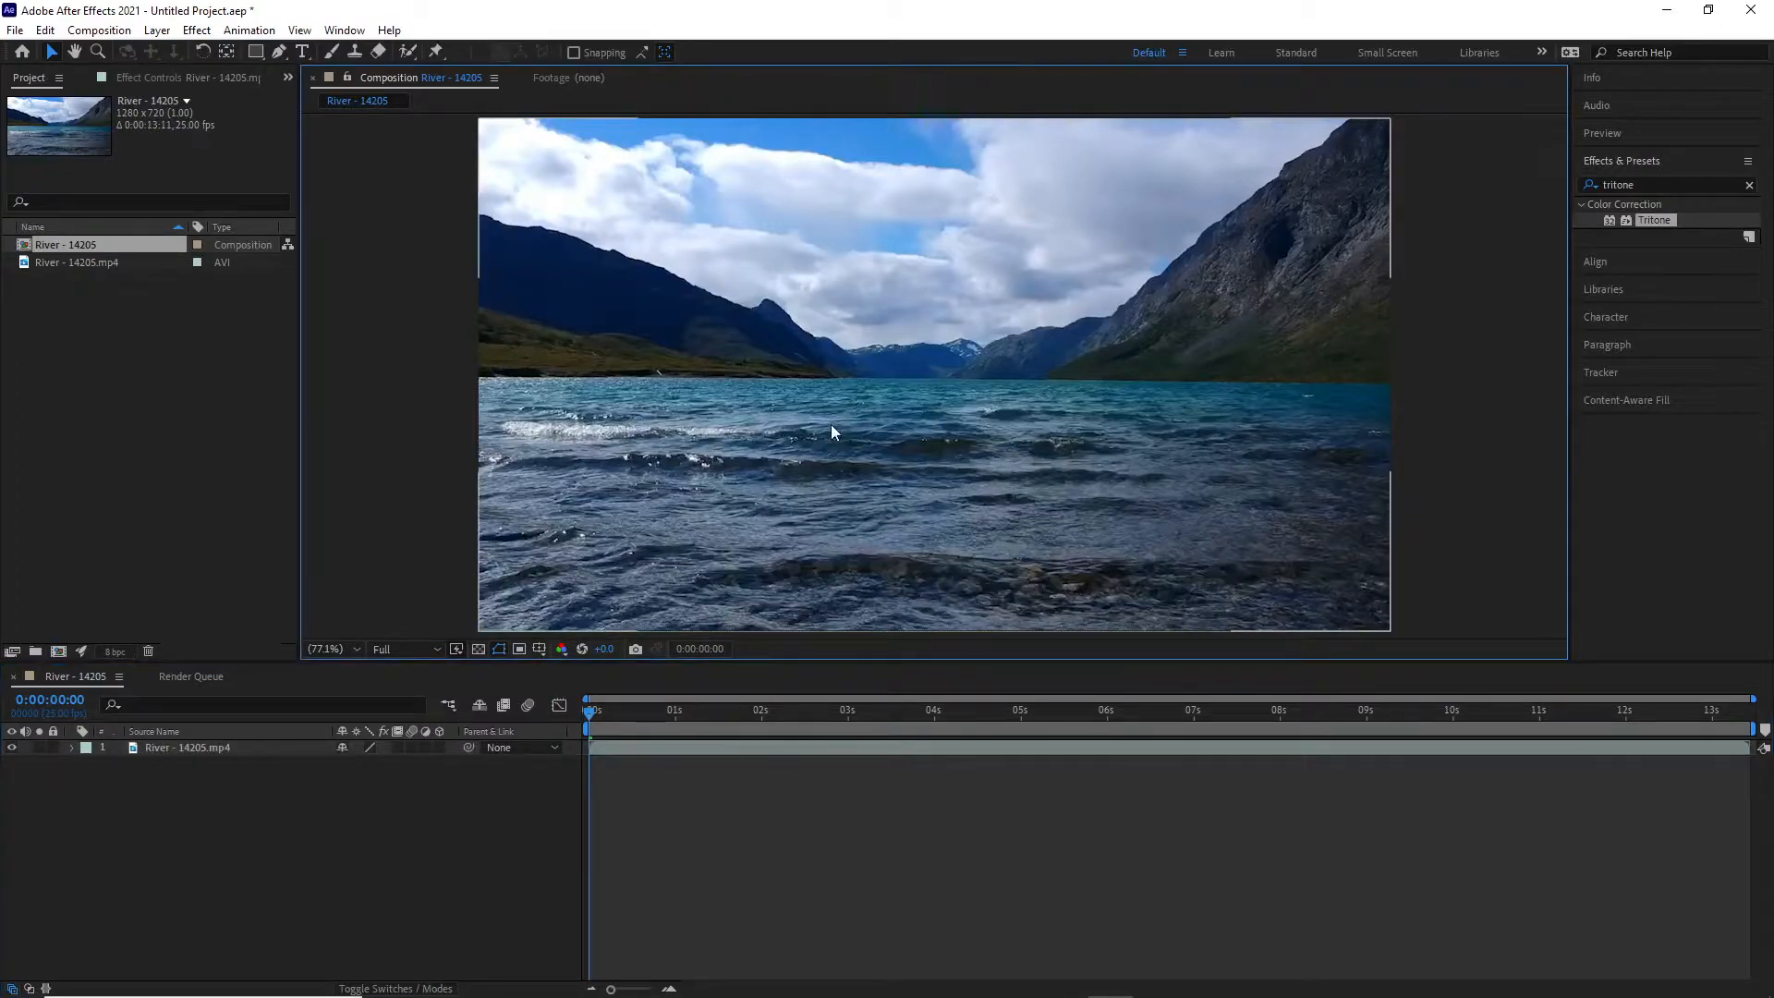
scroll(830, 424, "down", 1)
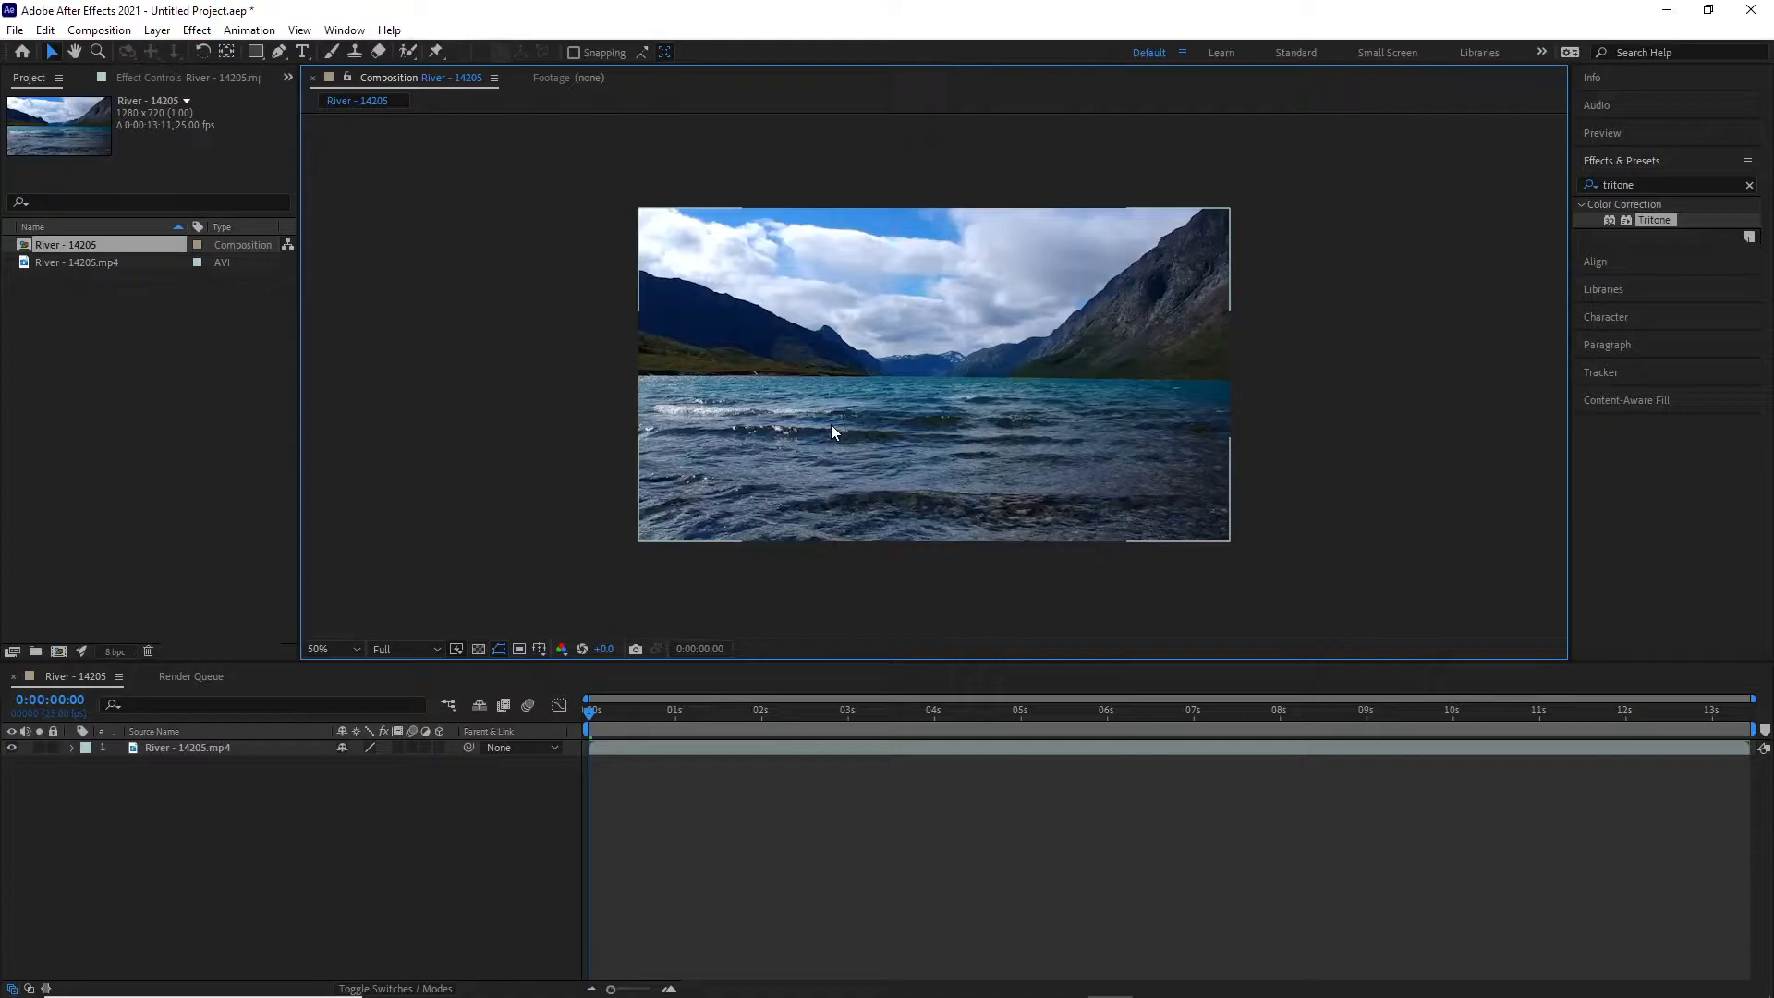
key("g")
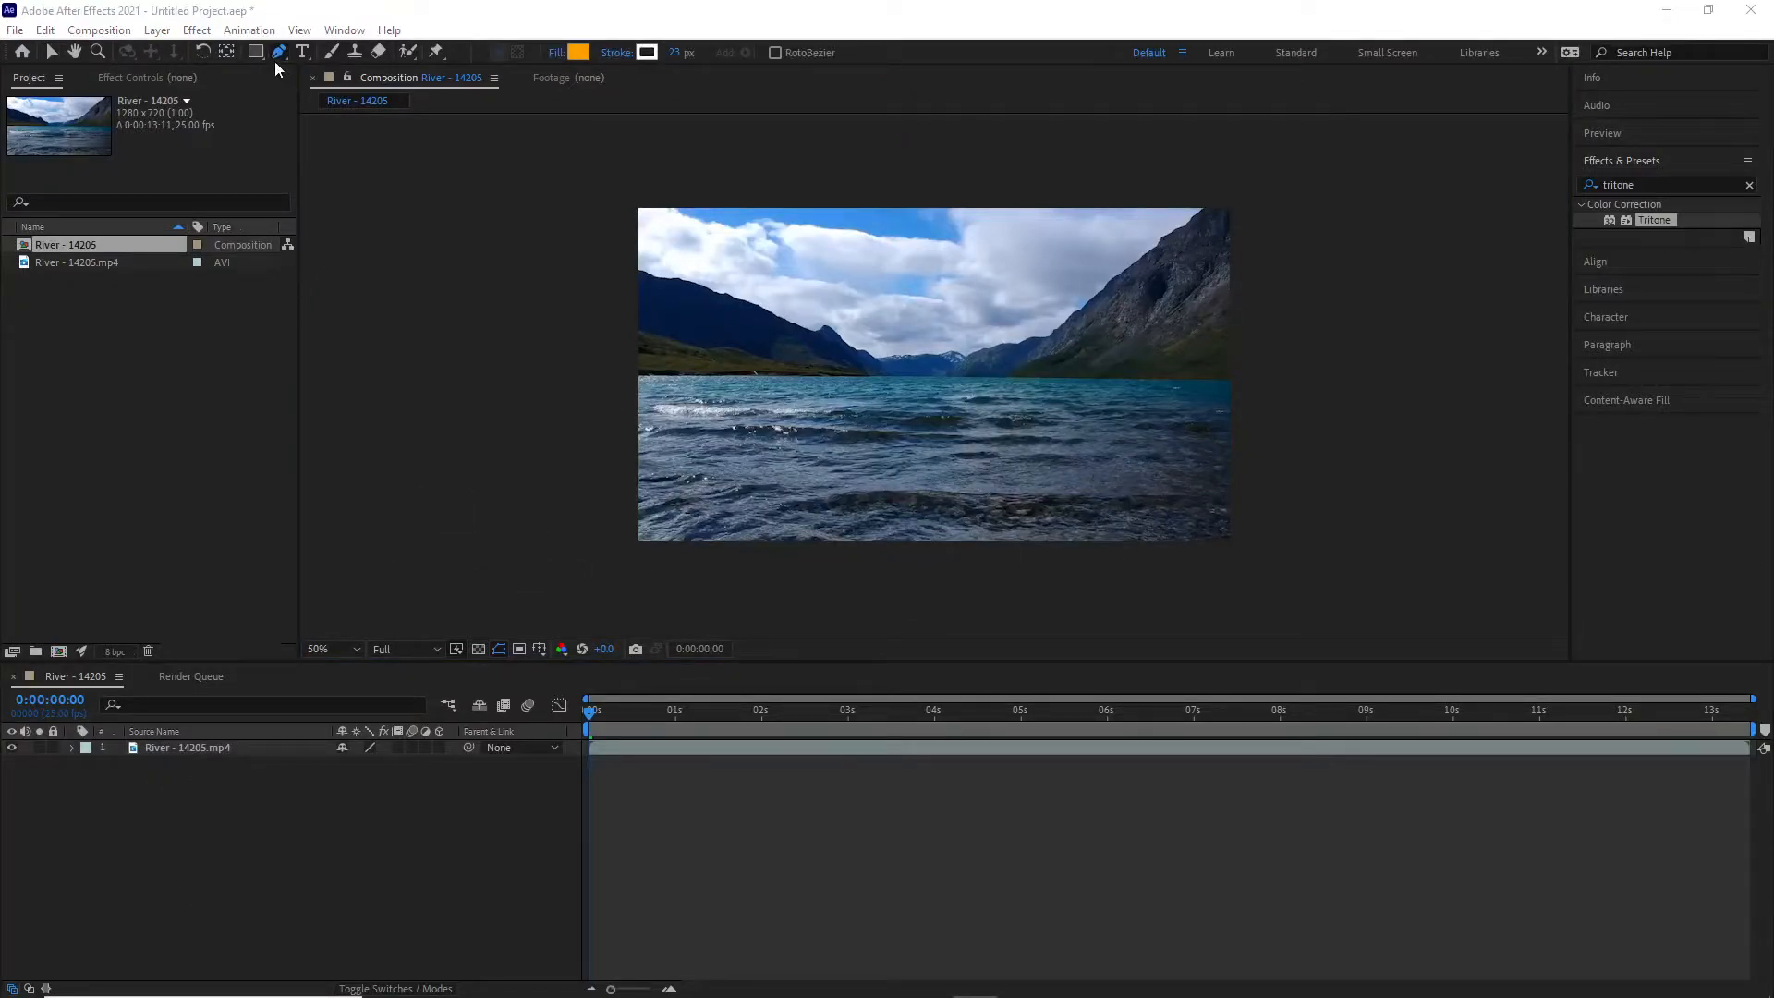
left_click(239, 748)
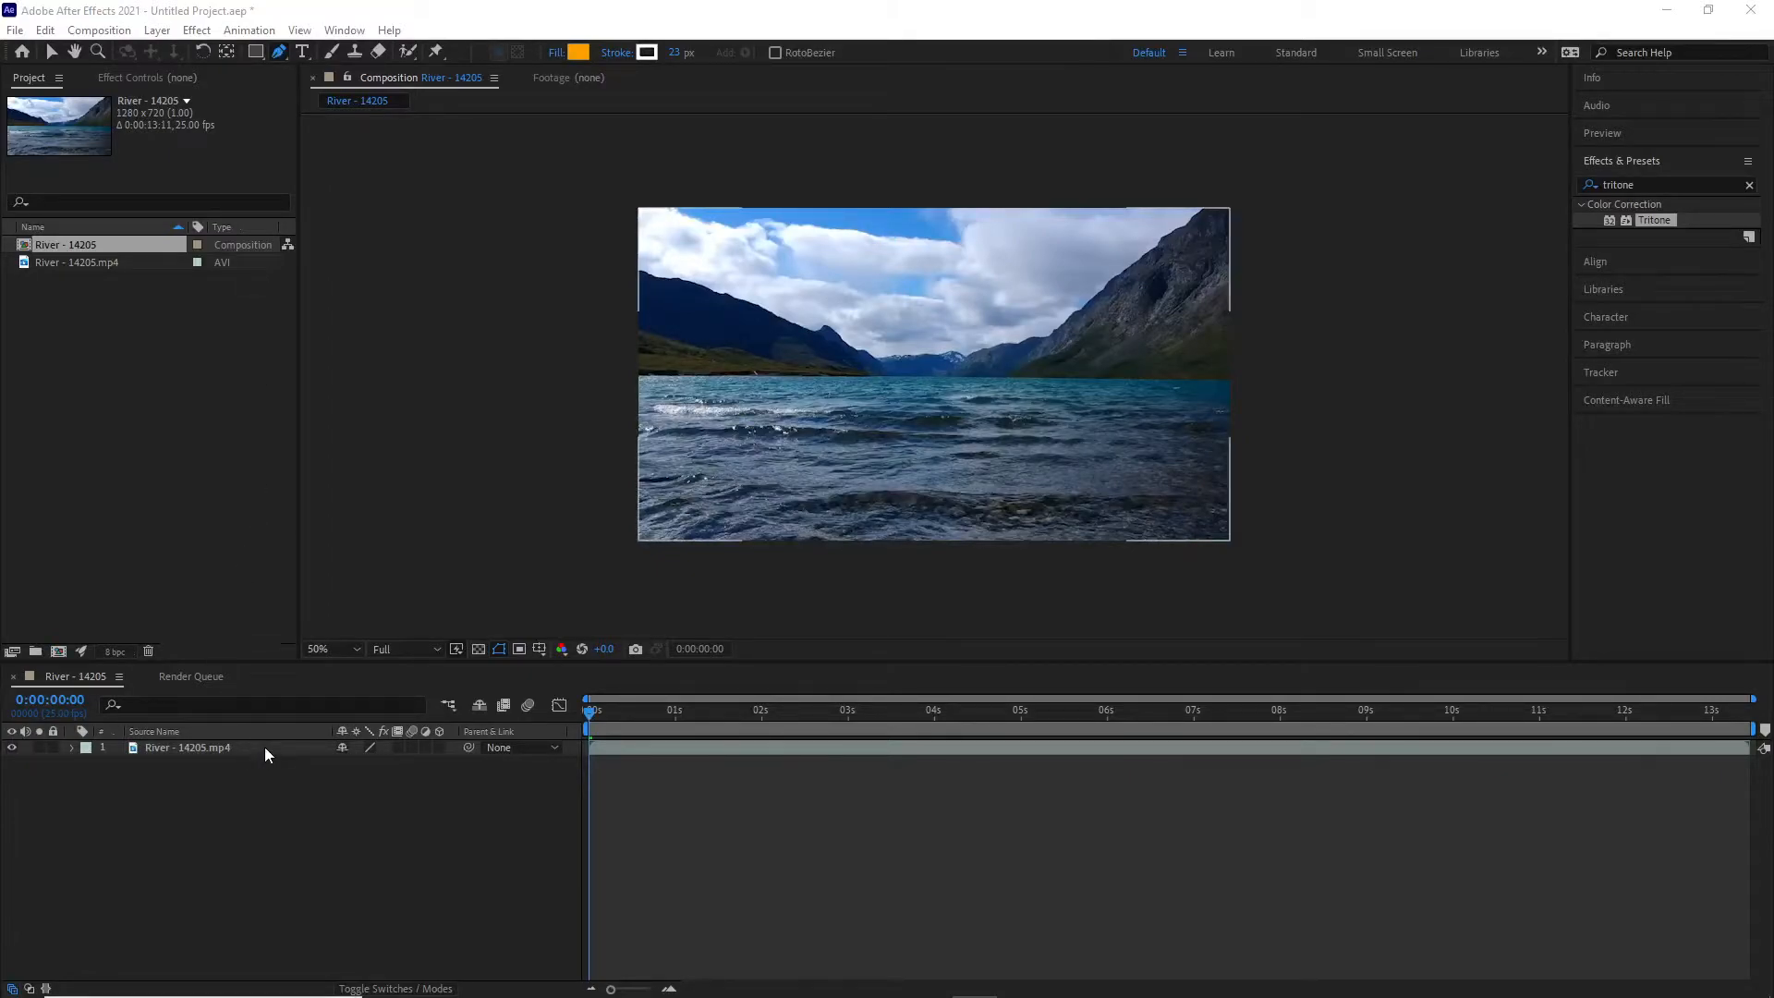
left_click(264, 747)
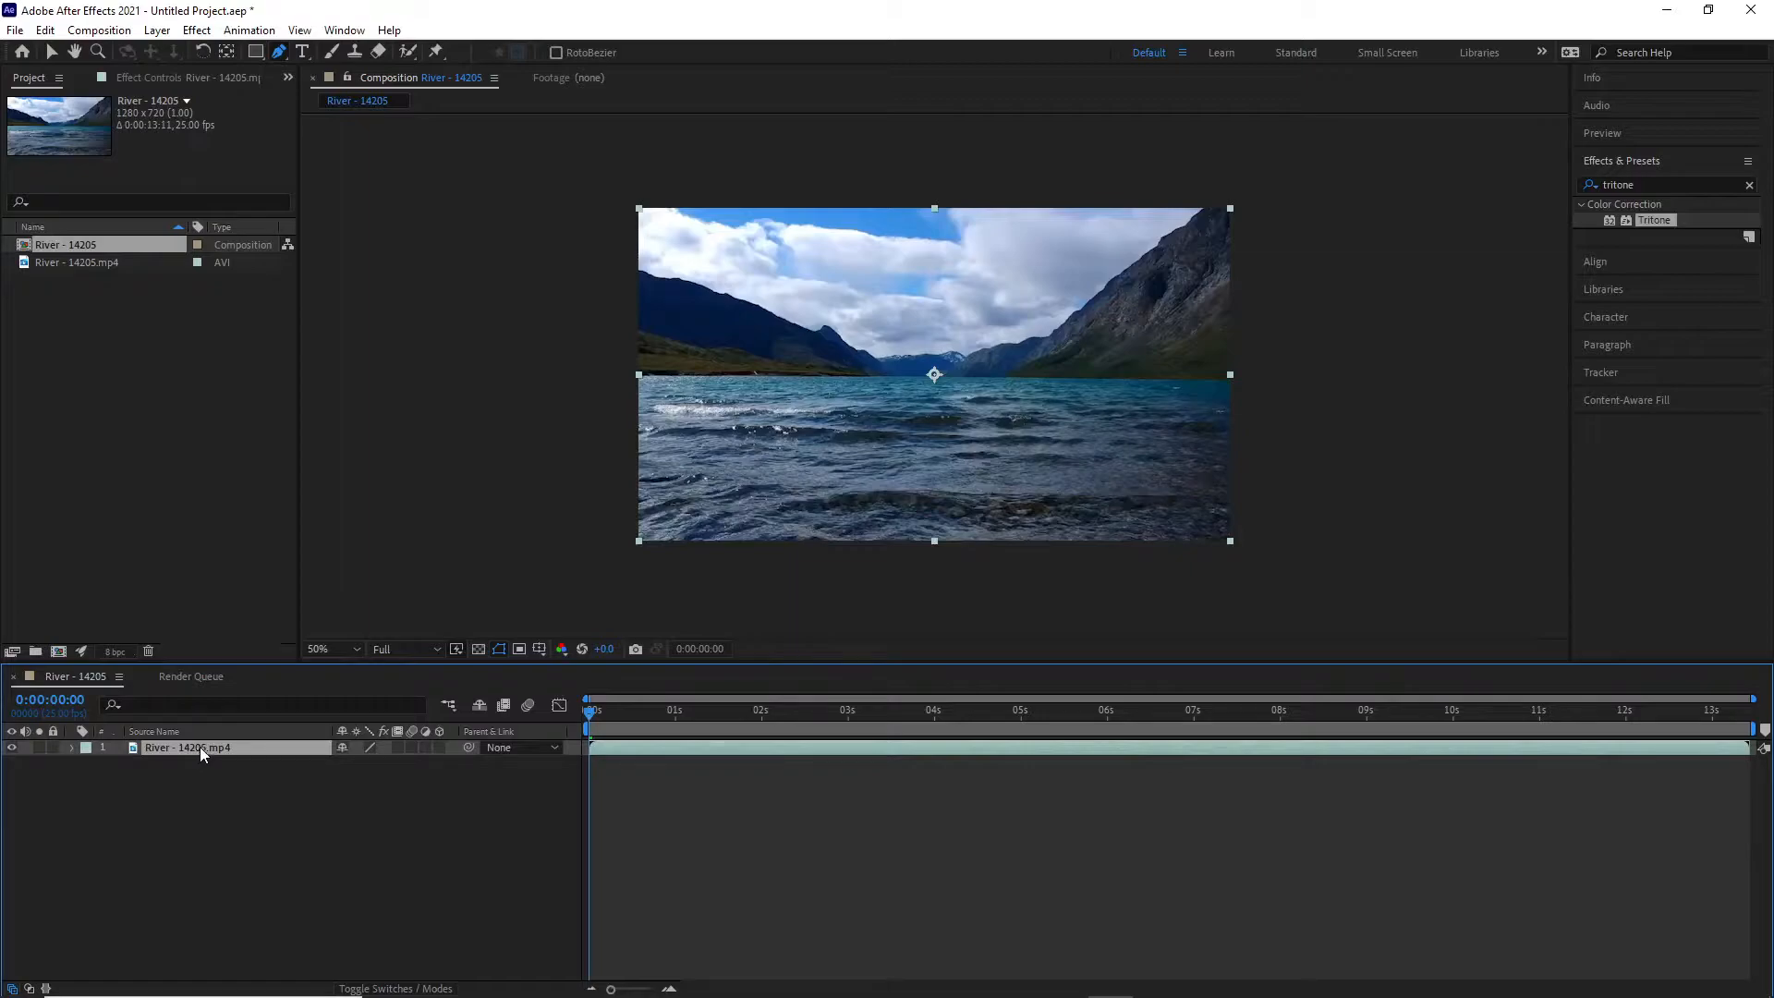
left_click(585, 379)
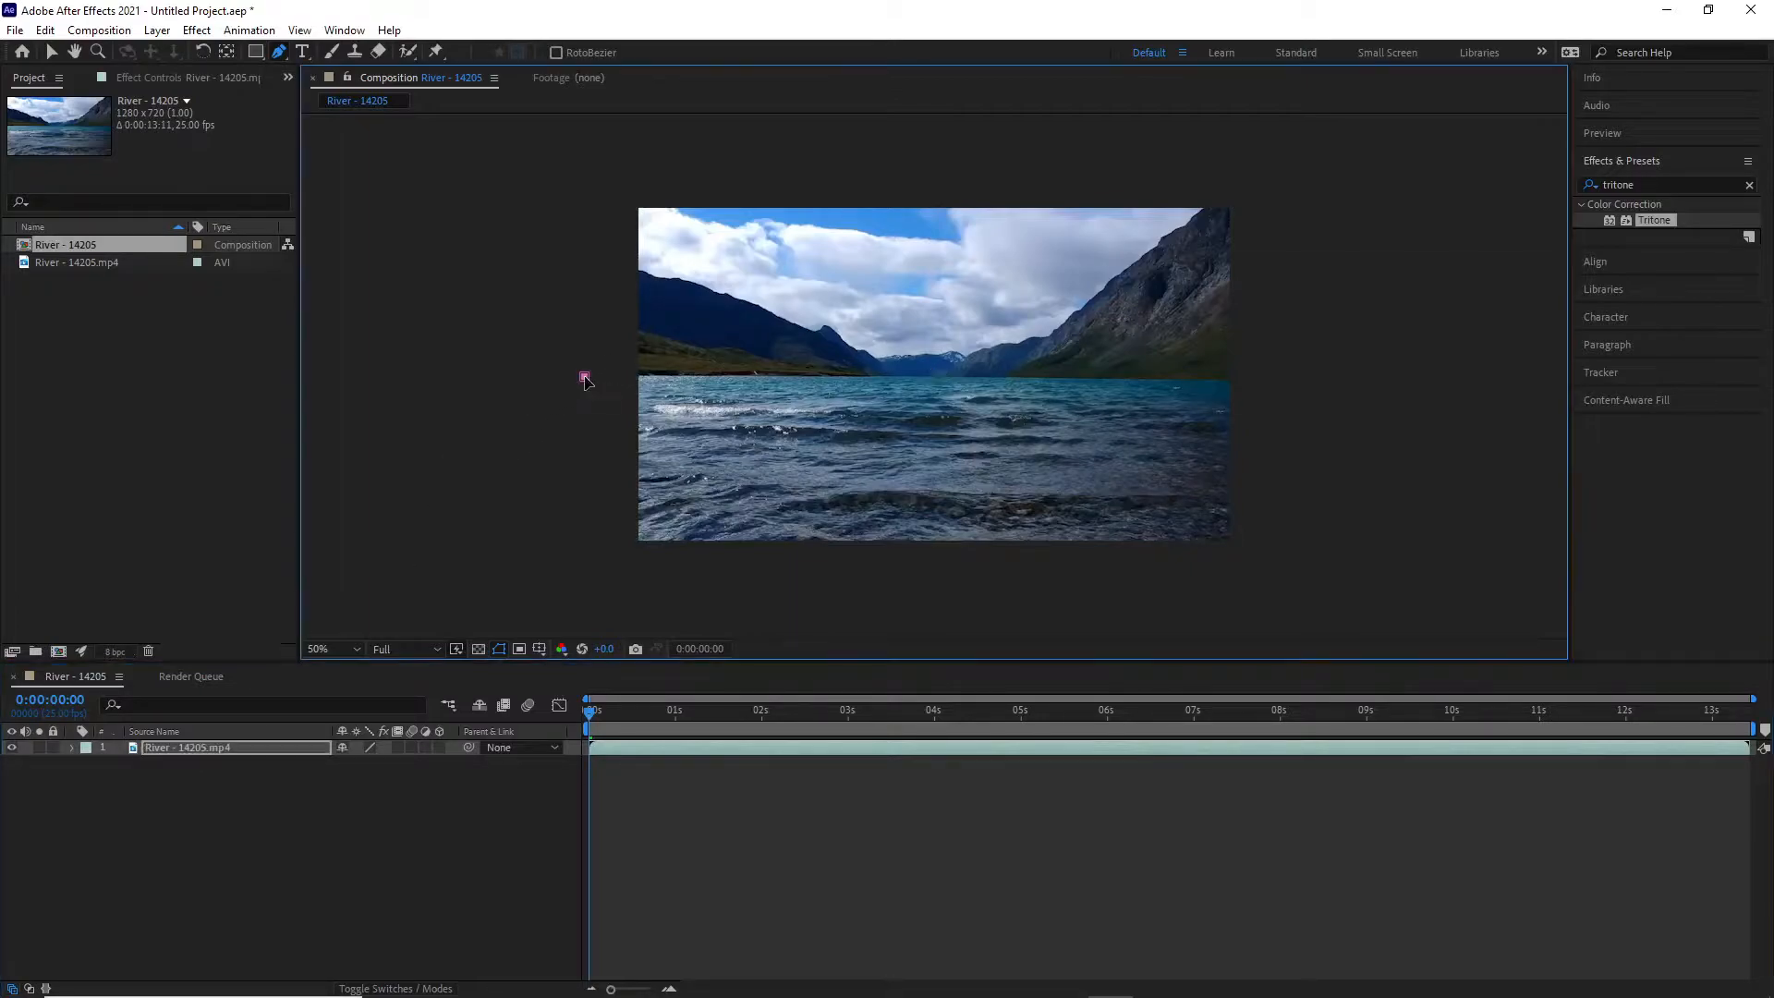
left_click(921, 375)
left_click(1282, 383)
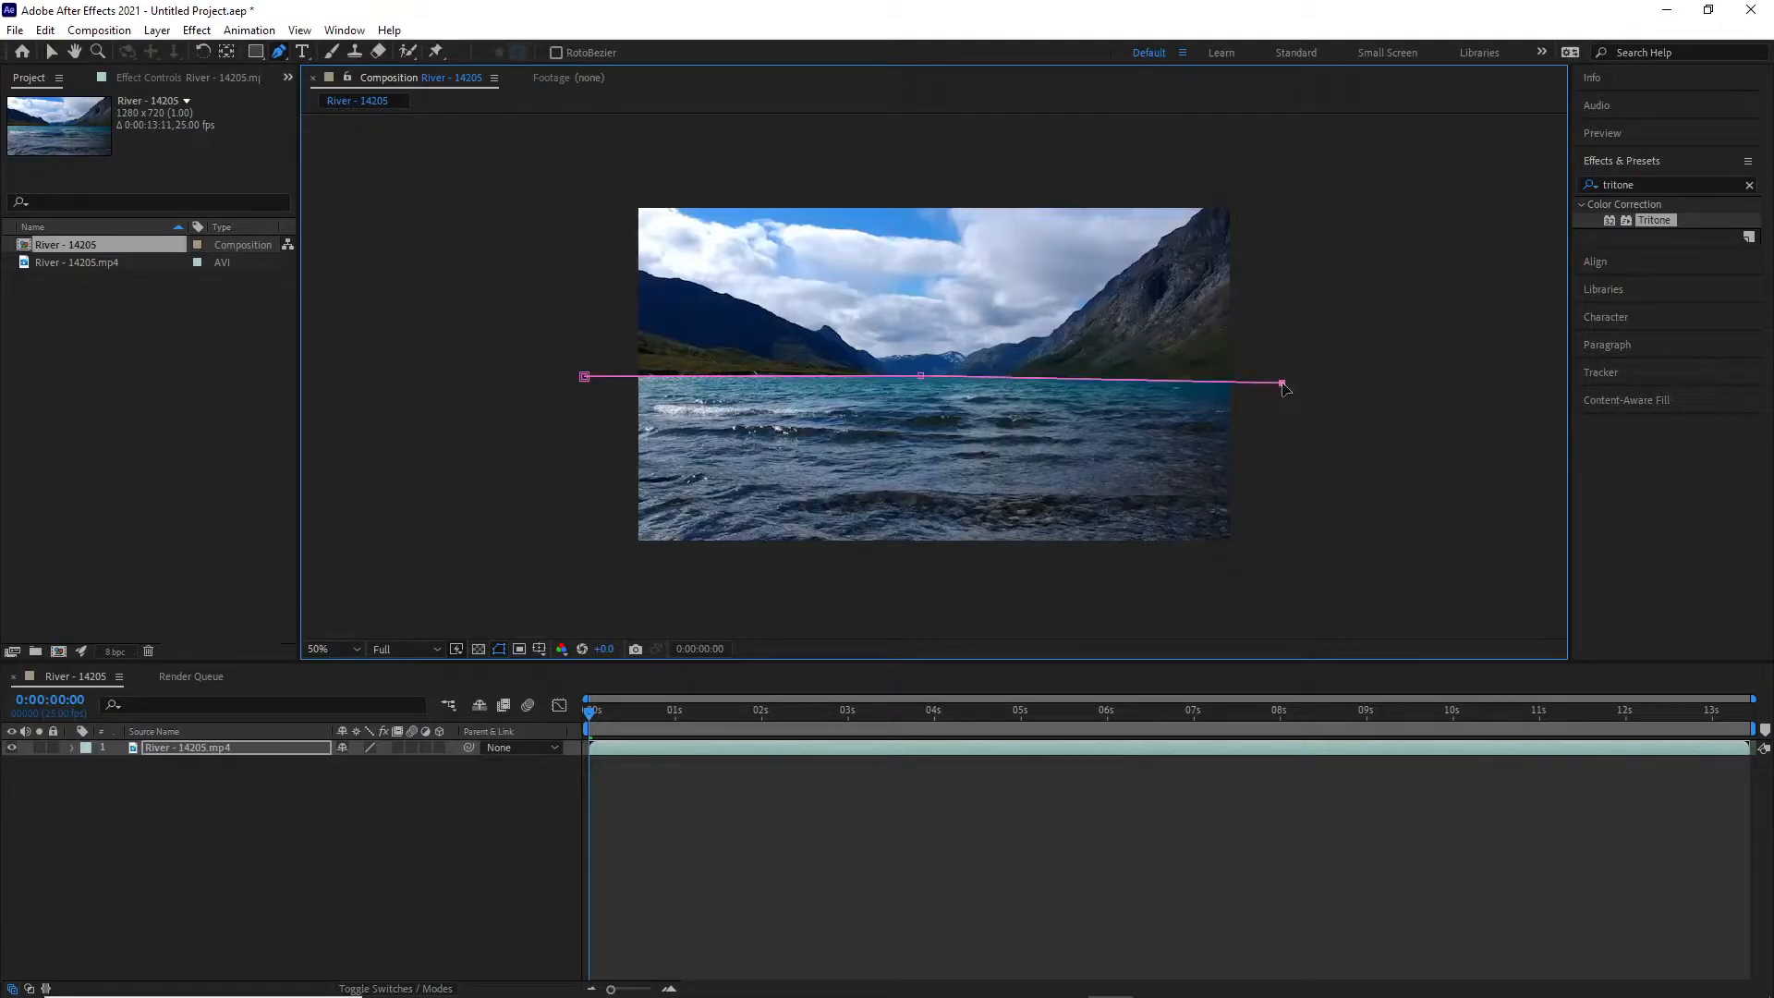
left_click(1282, 562)
left_click(602, 570)
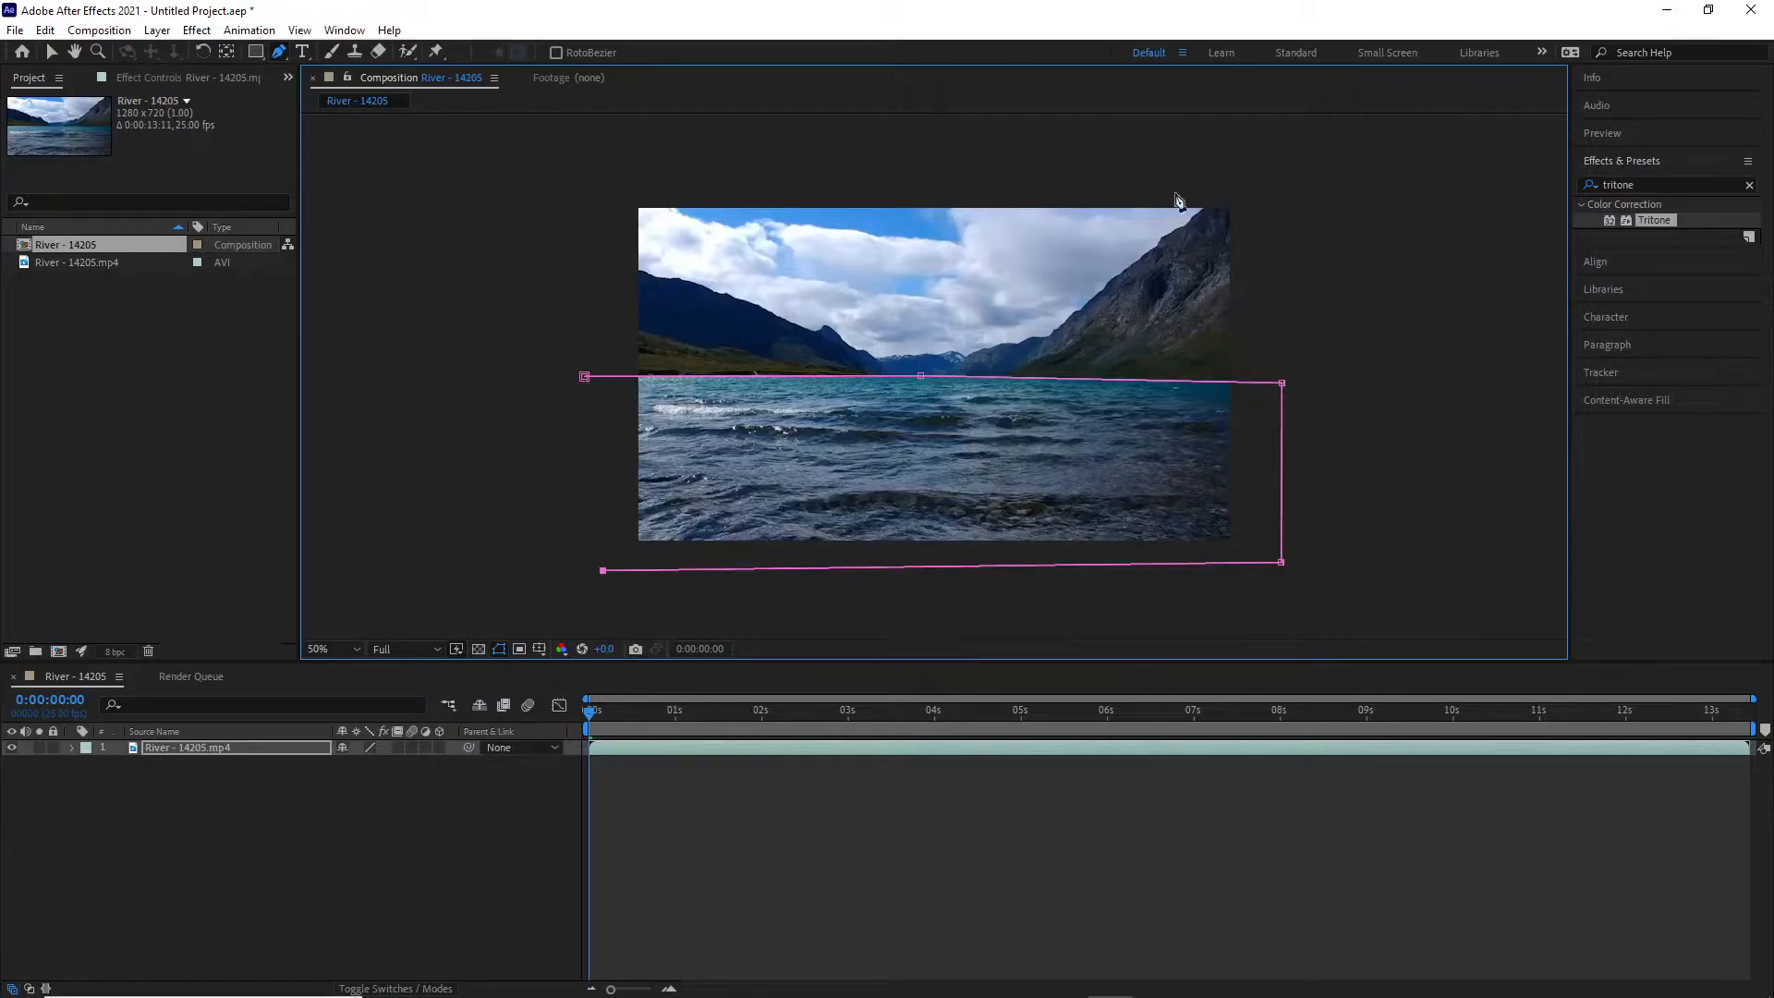
left_click(585, 378)
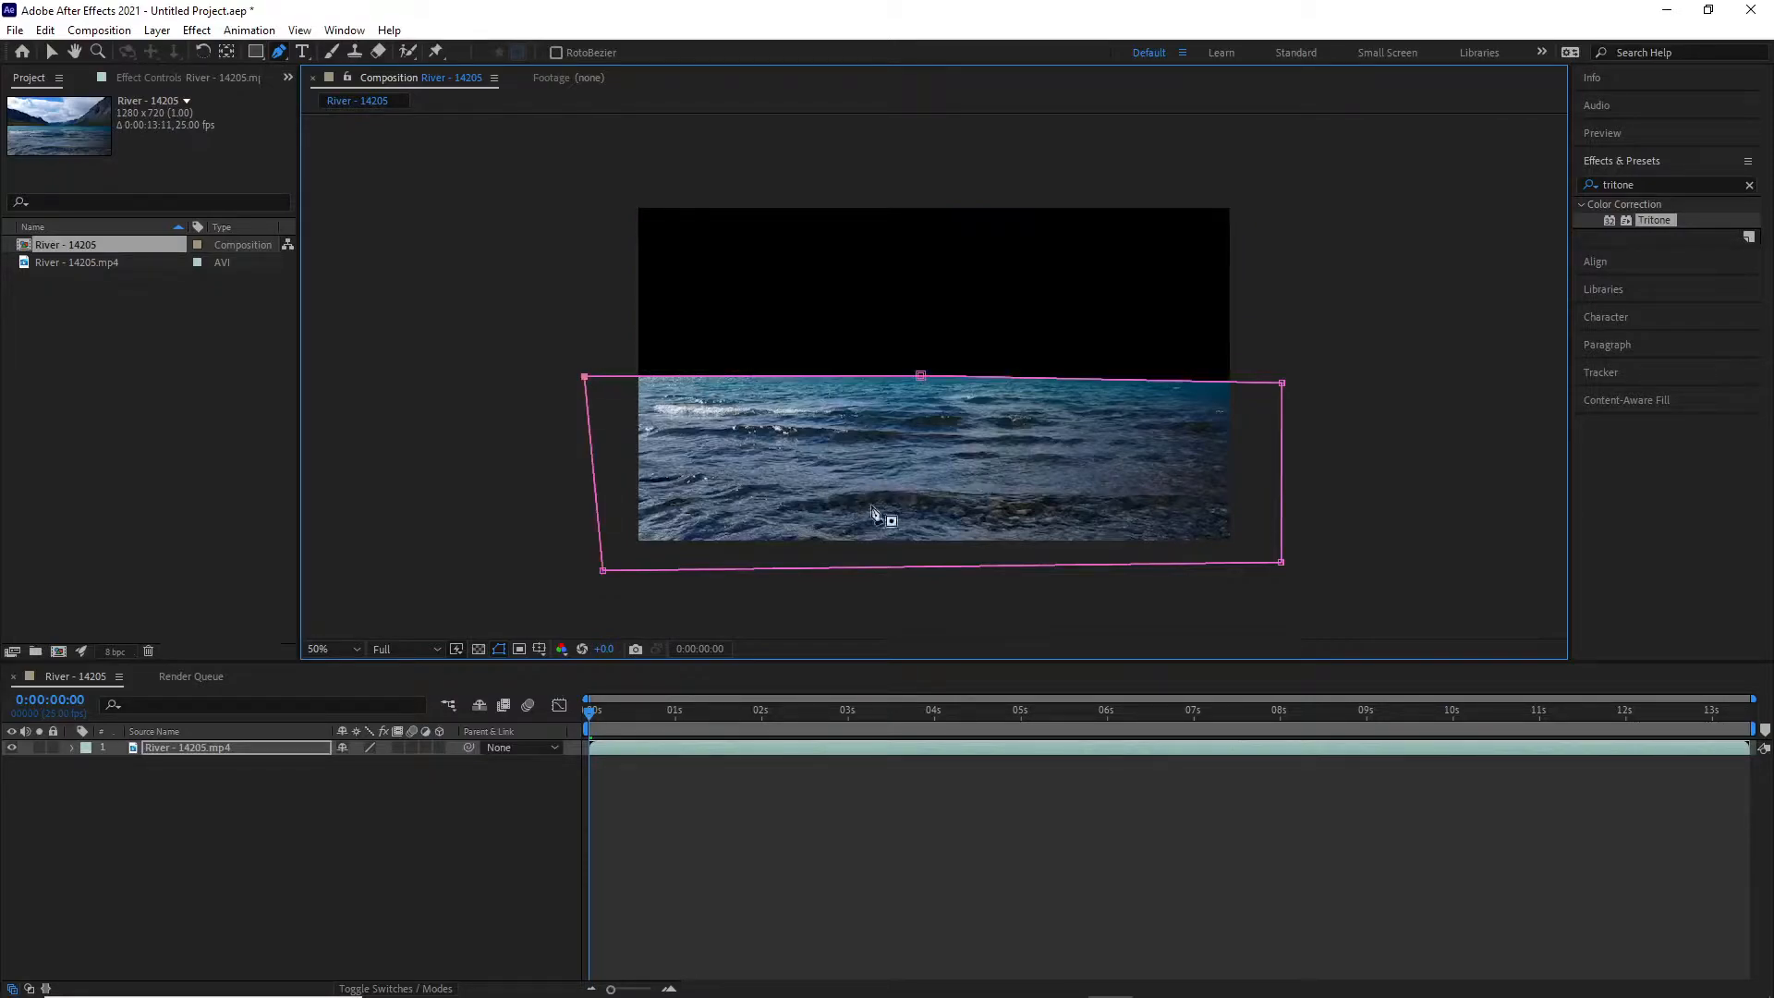
left_click(585, 378)
Expand the river layer's masks in the timeline and apply the Tritone effect to the layer.
left_click(72, 749)
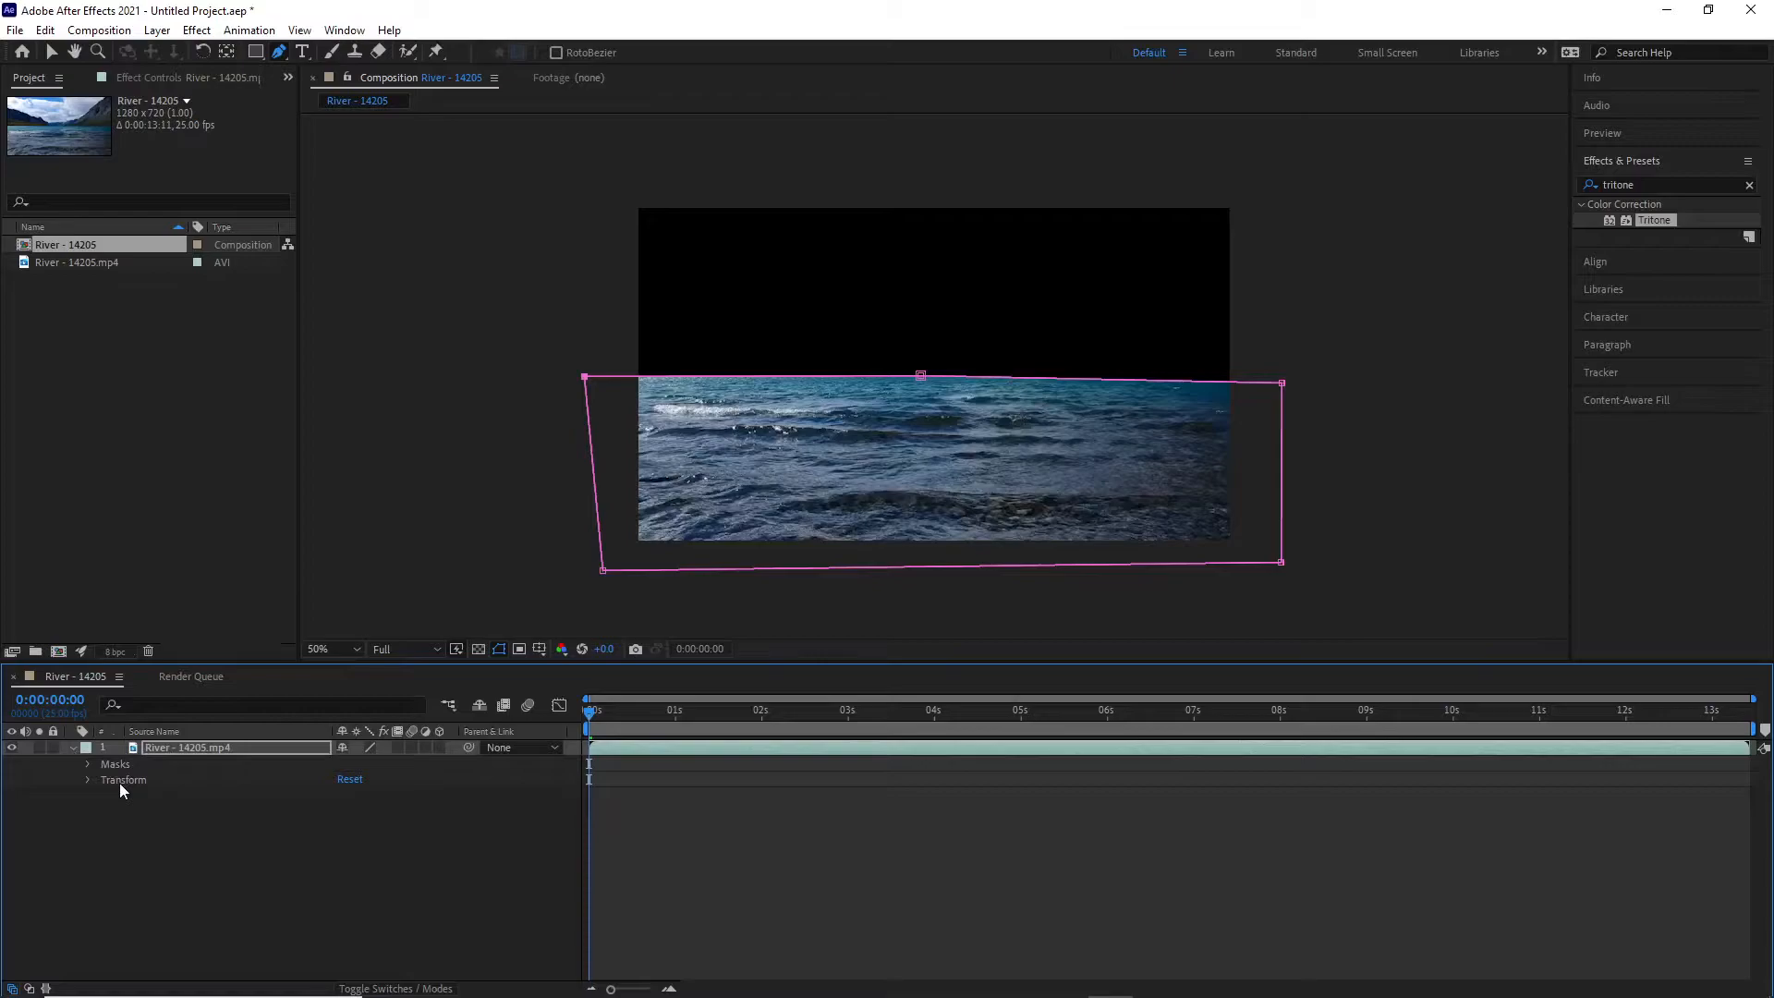
left_click(88, 764)
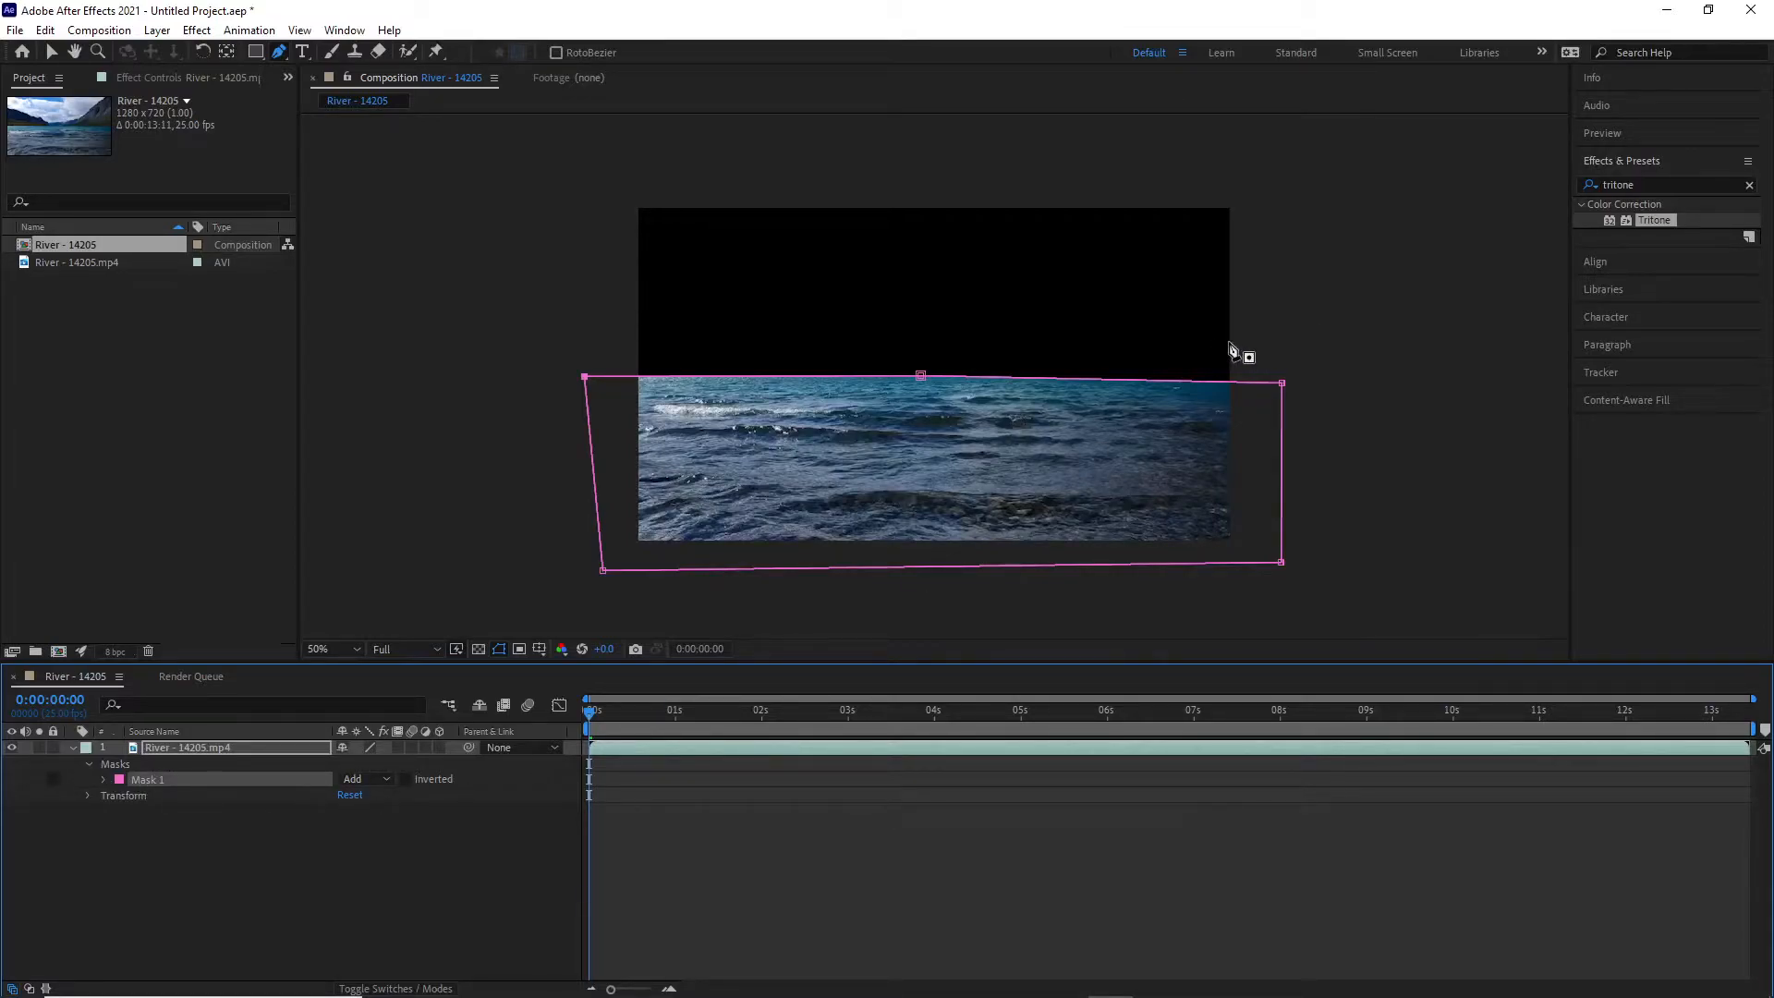
left_click(1645, 184)
double_click(1645, 184)
type("tr")
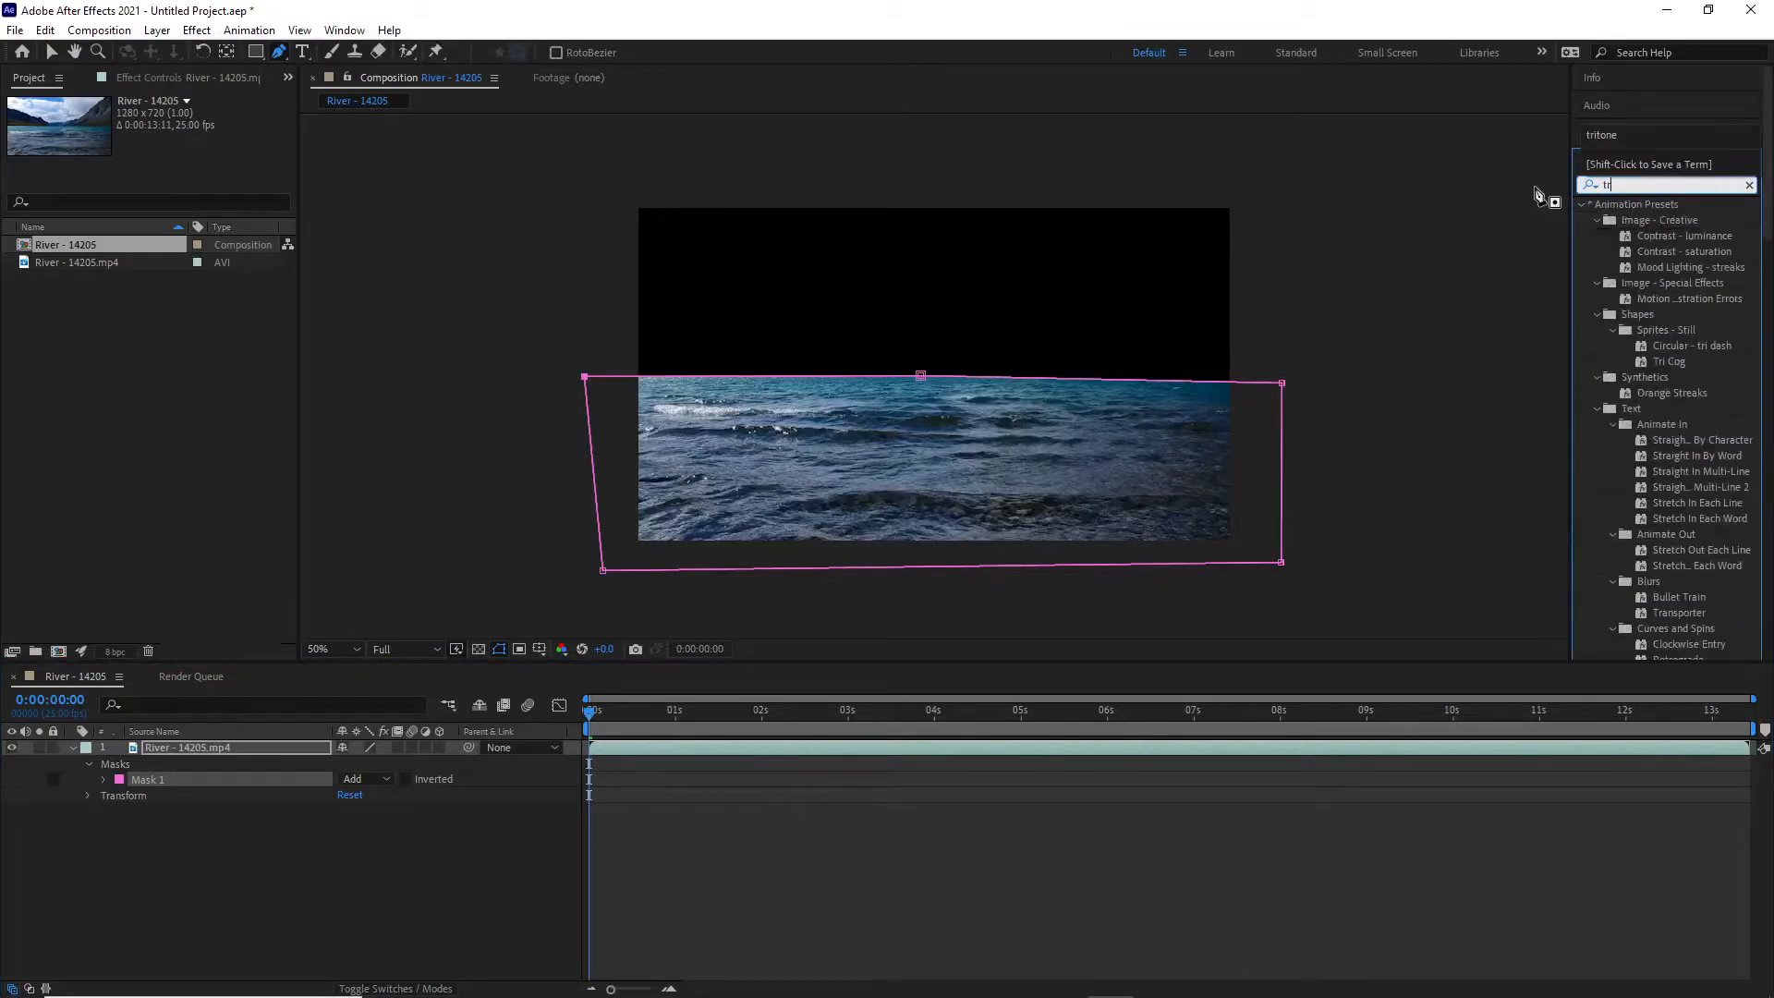
type("itone")
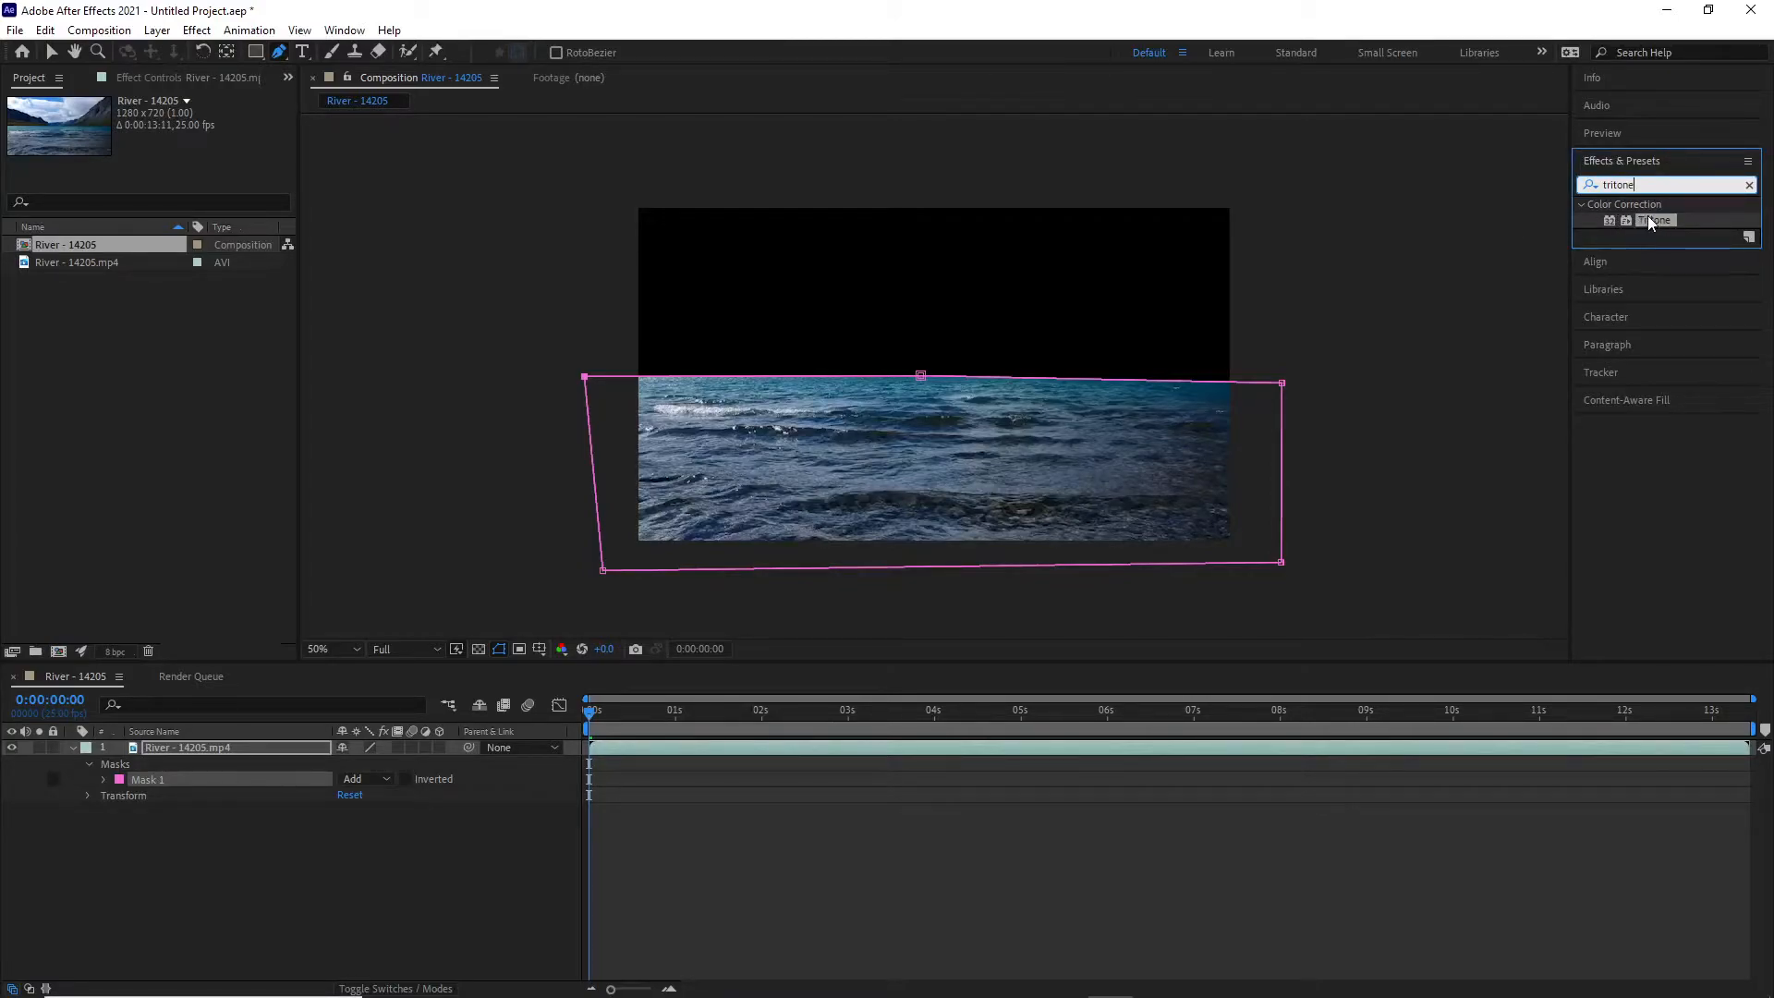
left_click_drag(1649, 218, 1039, 397)
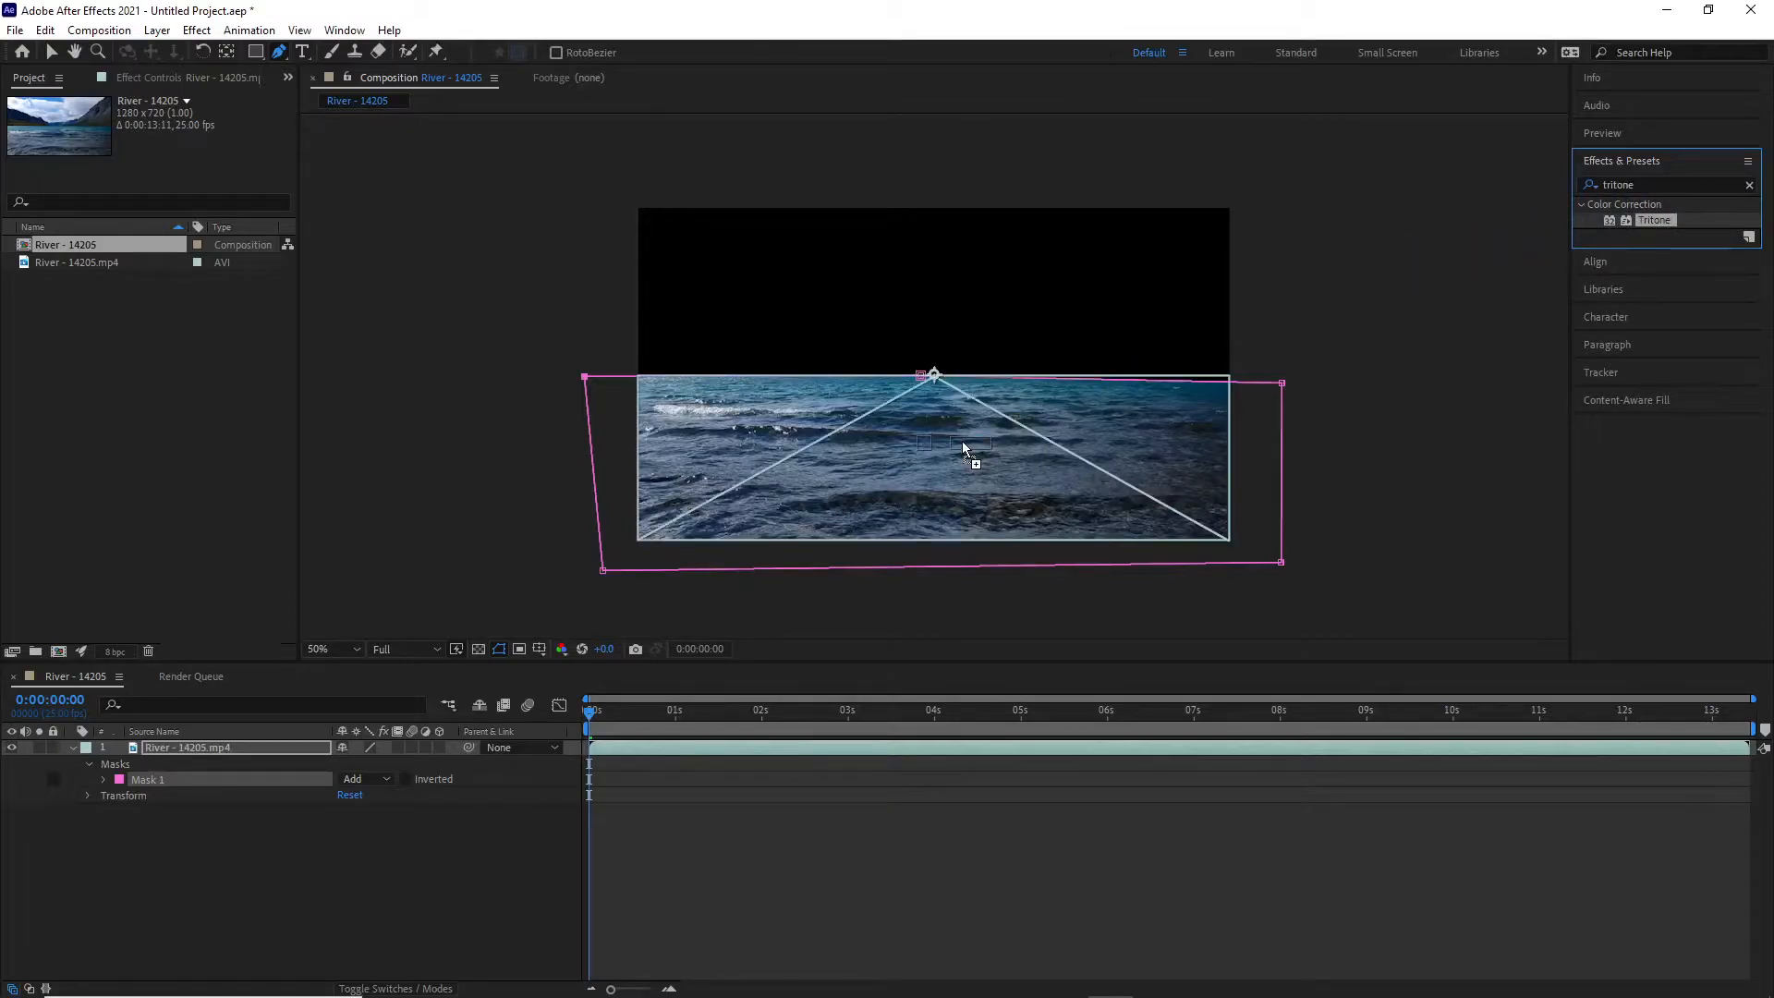
left_click_drag(963, 443, 963, 443)
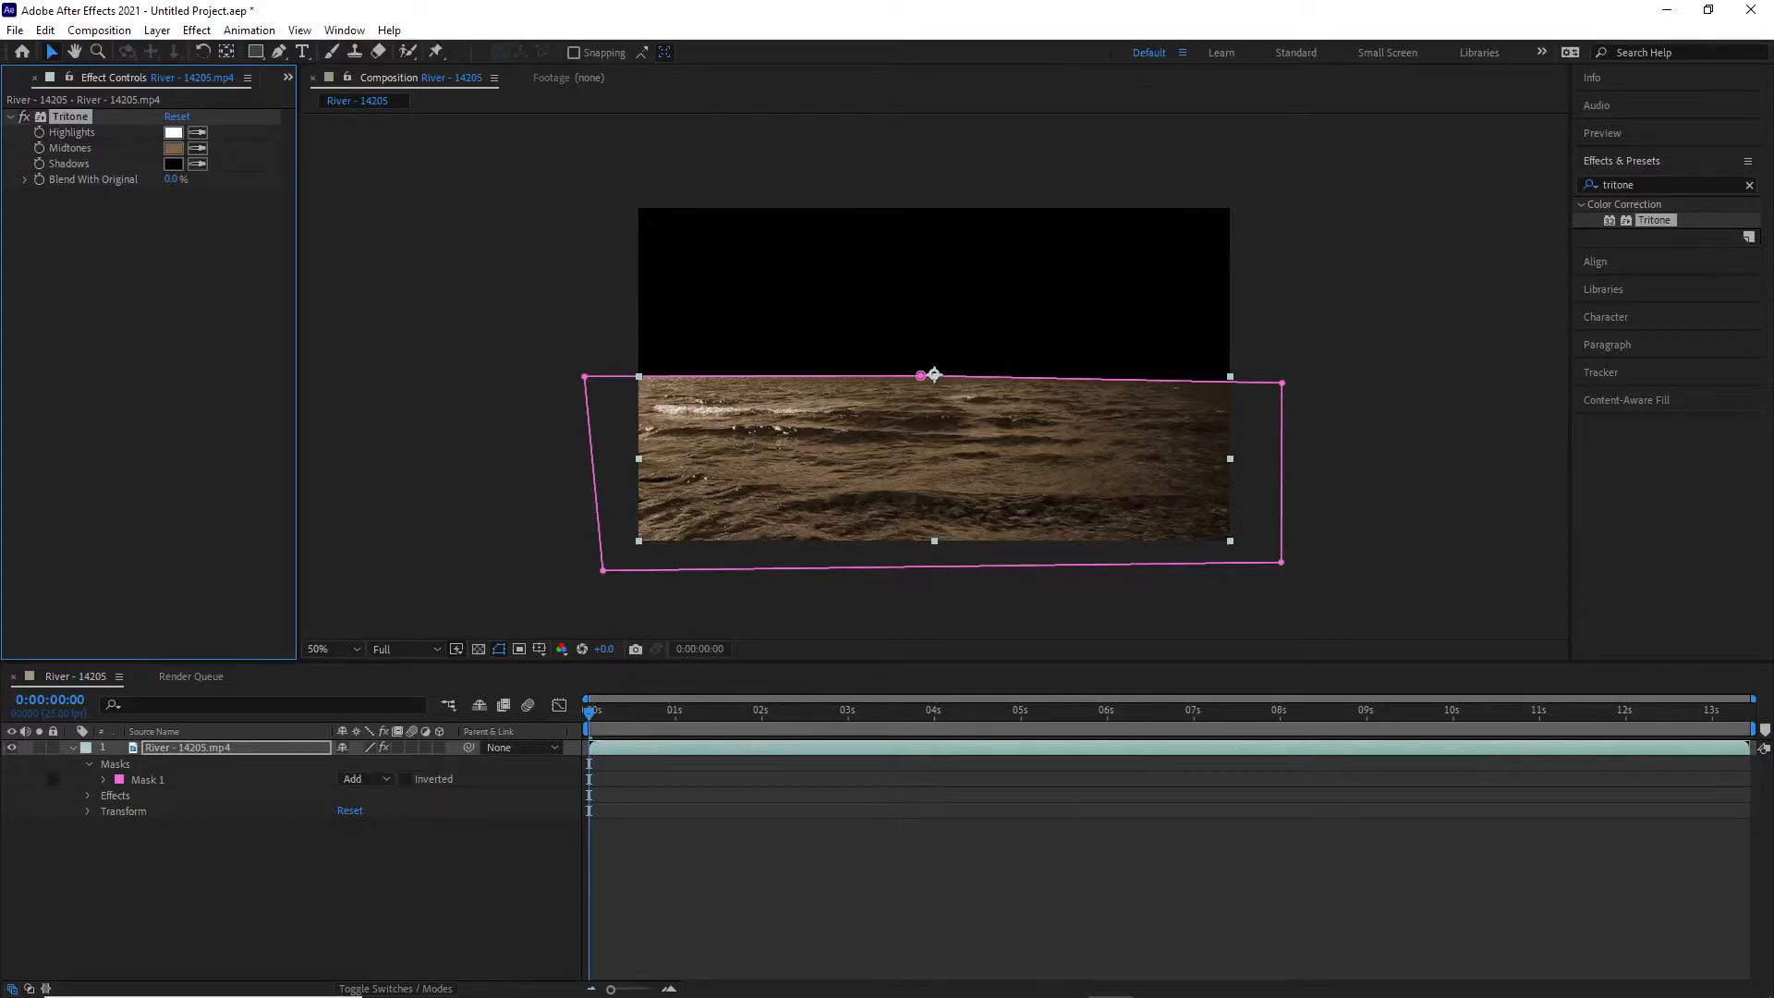
Add a mask reference to Mask 1 in the Tritone effect's compositing options.
key("alt+Tab")
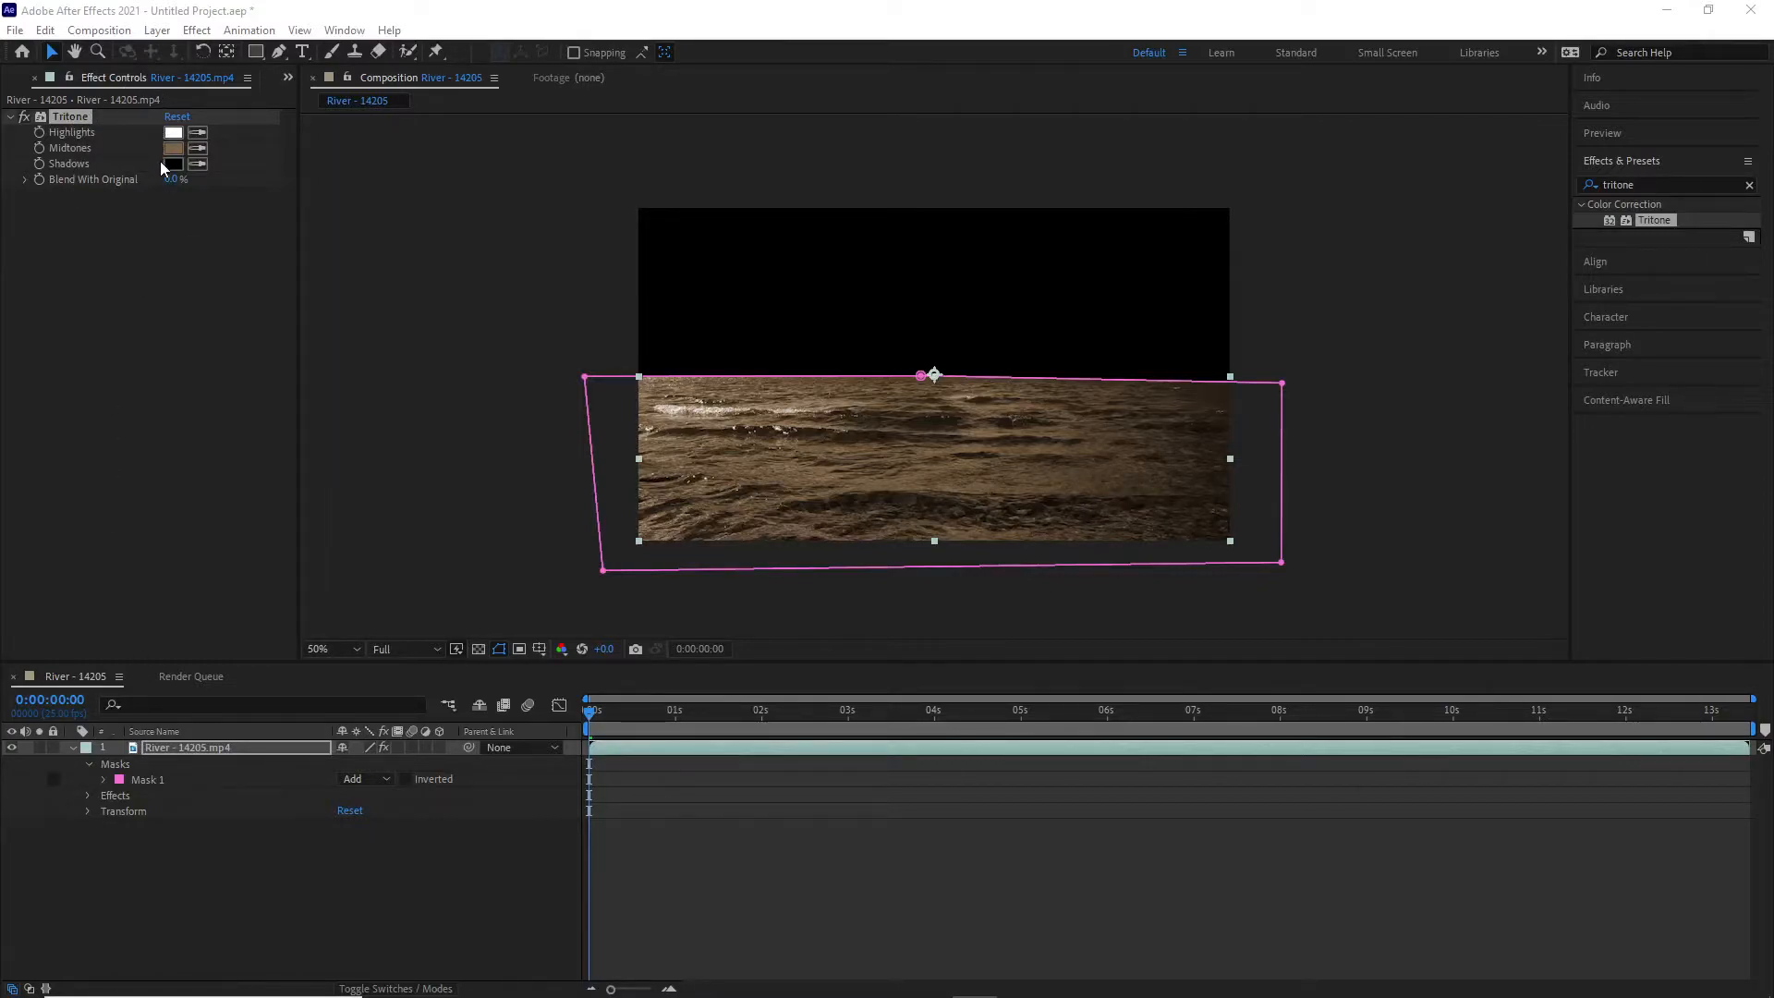
left_click(87, 797)
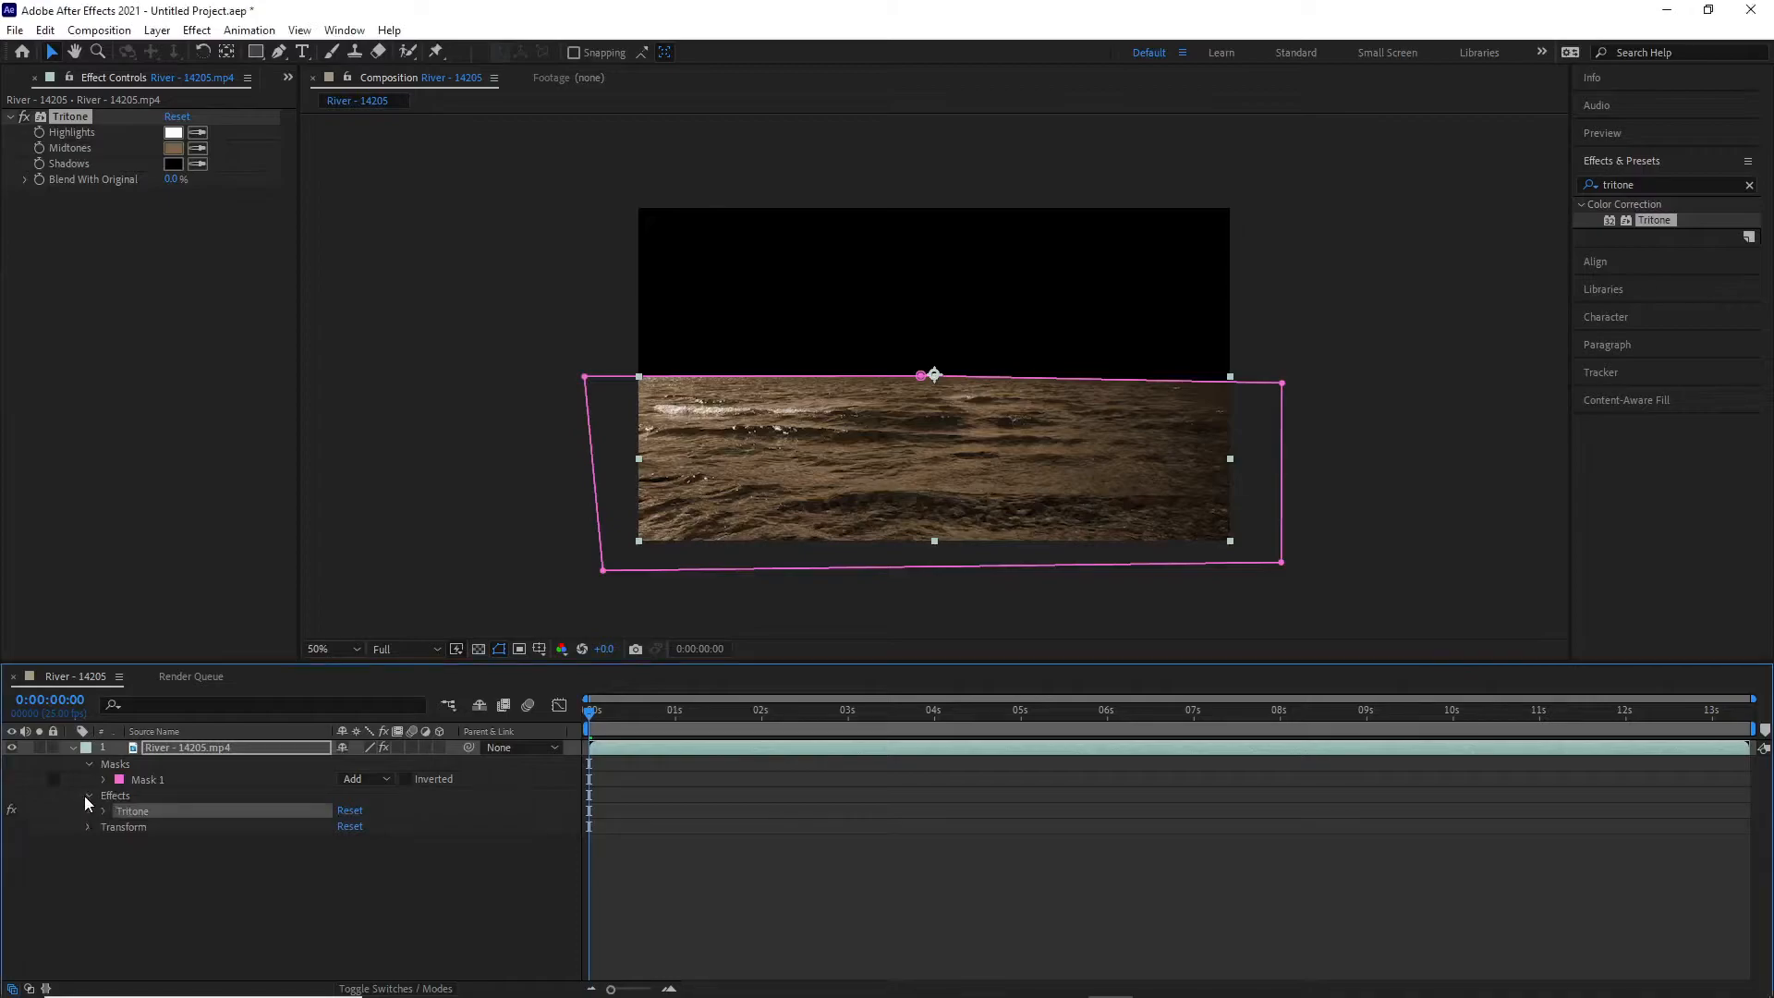
left_click(104, 812)
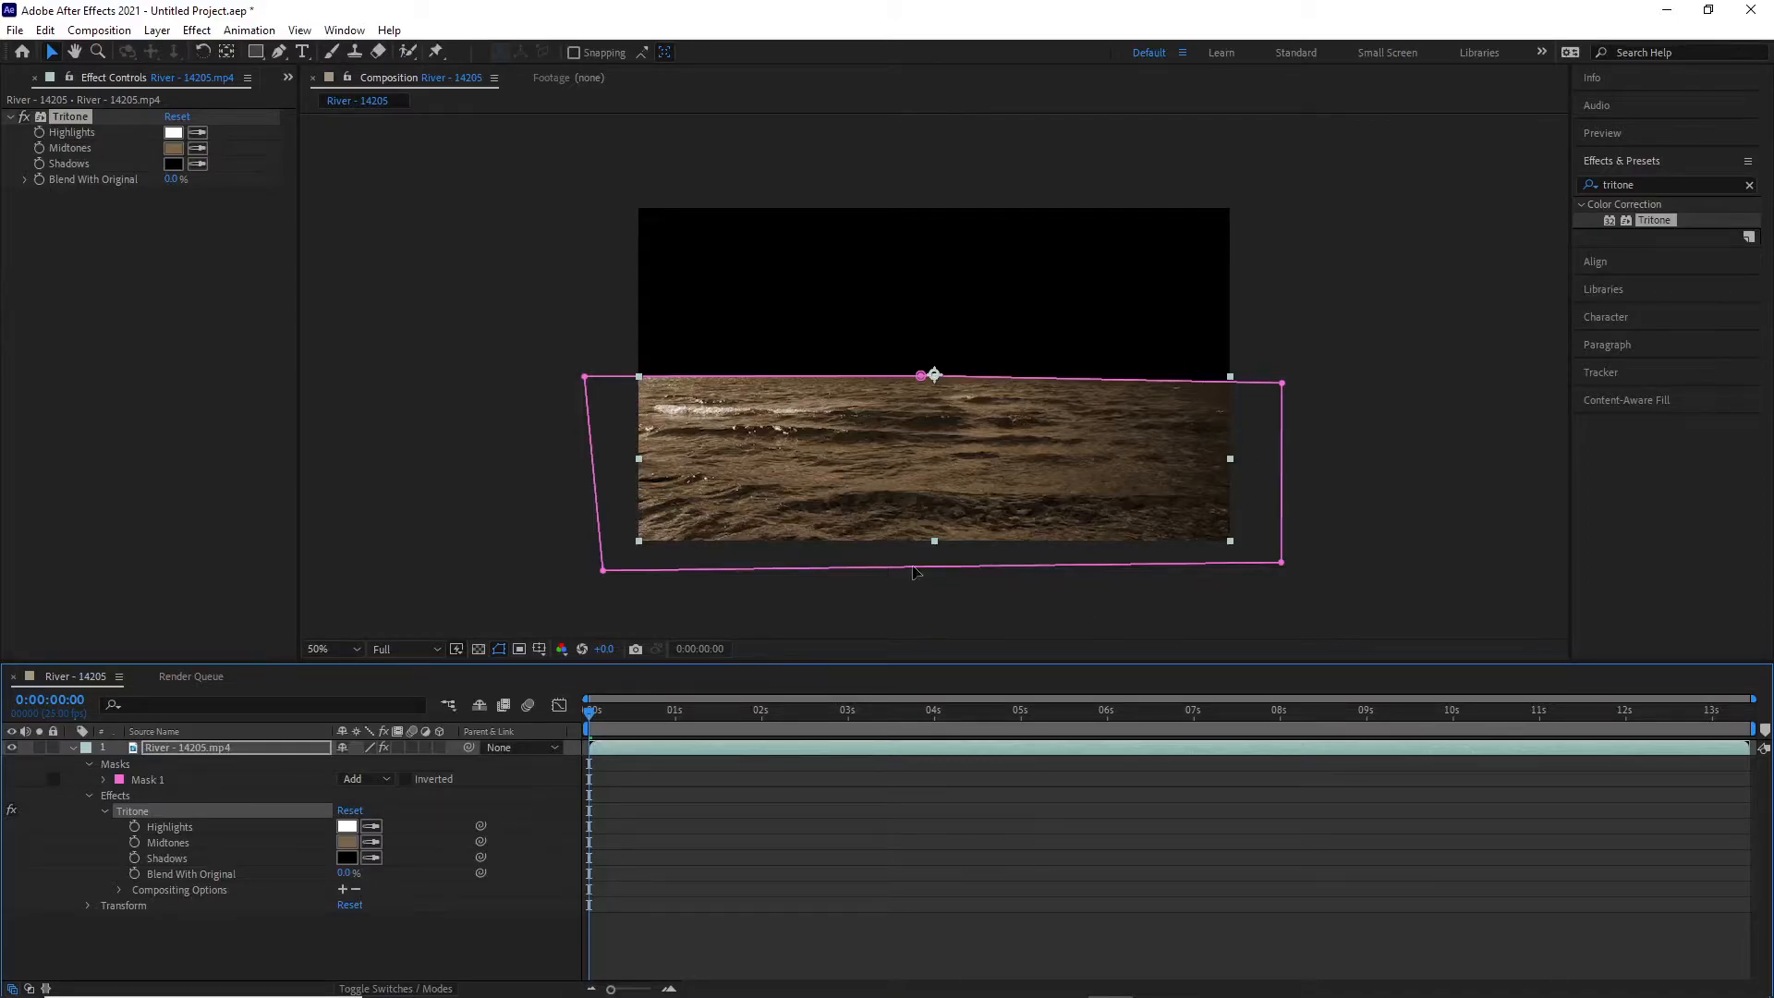
left_click(343, 889)
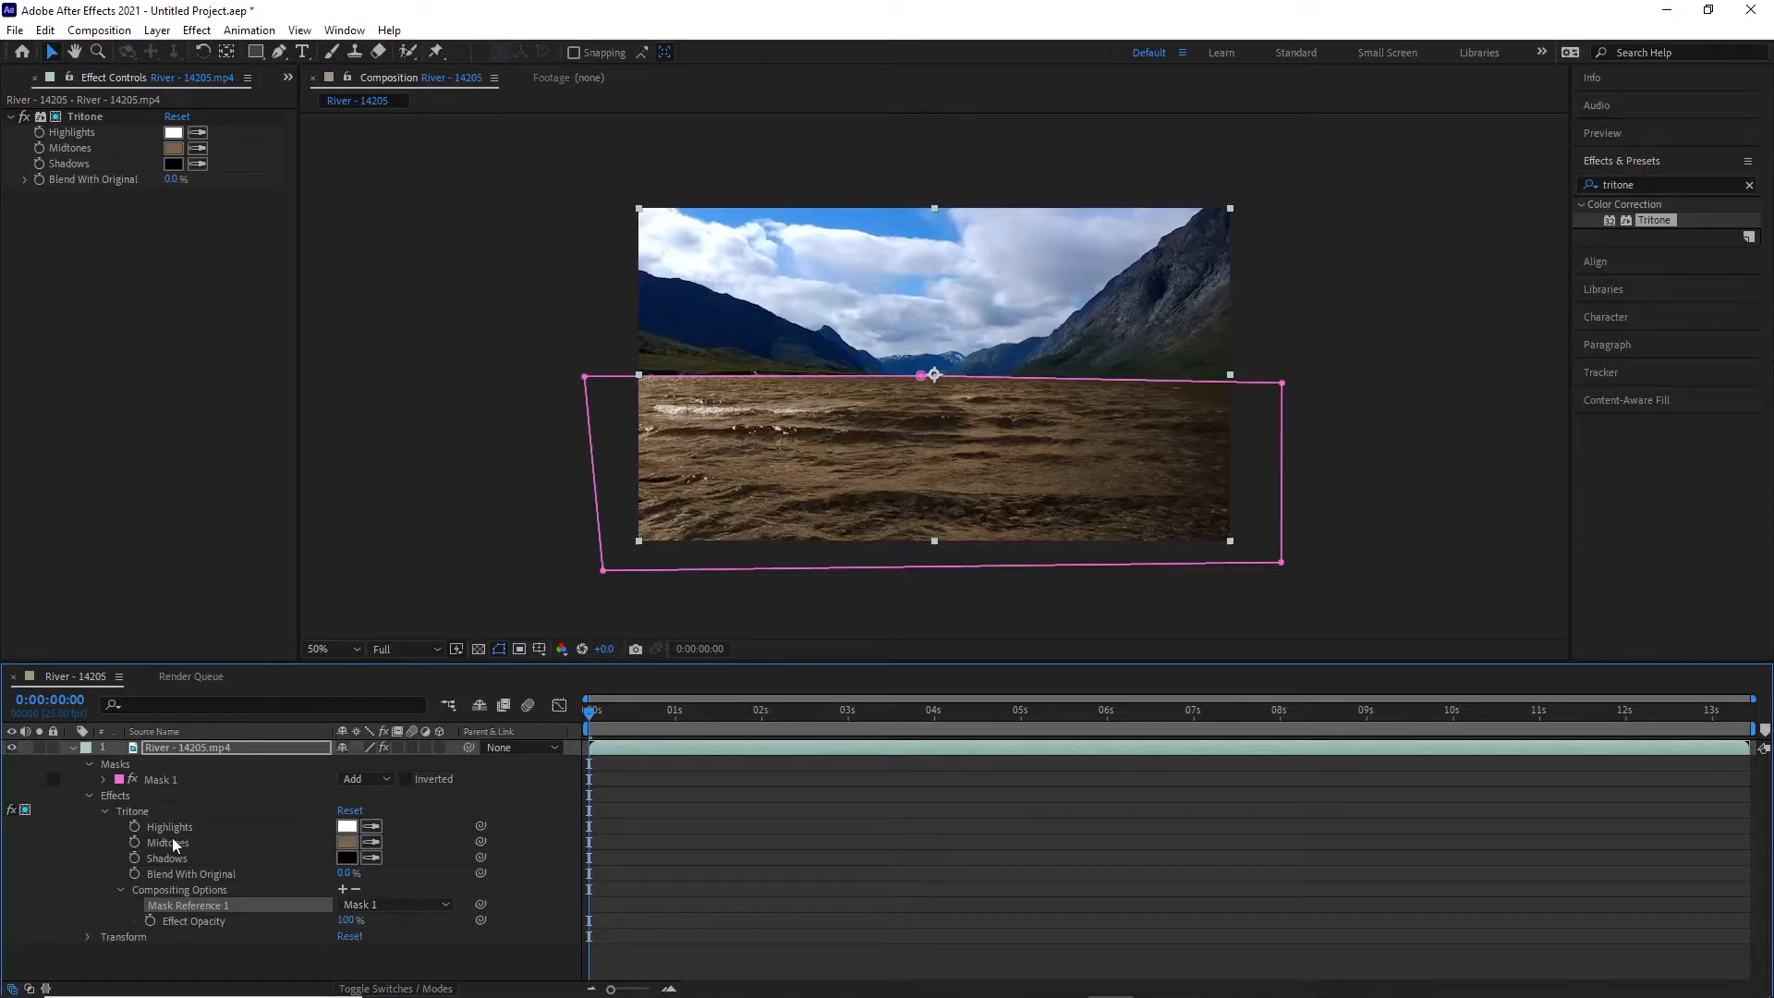
Set the Tritone effect's Midtones colour to bright red, FC0303.
left_click(347, 842)
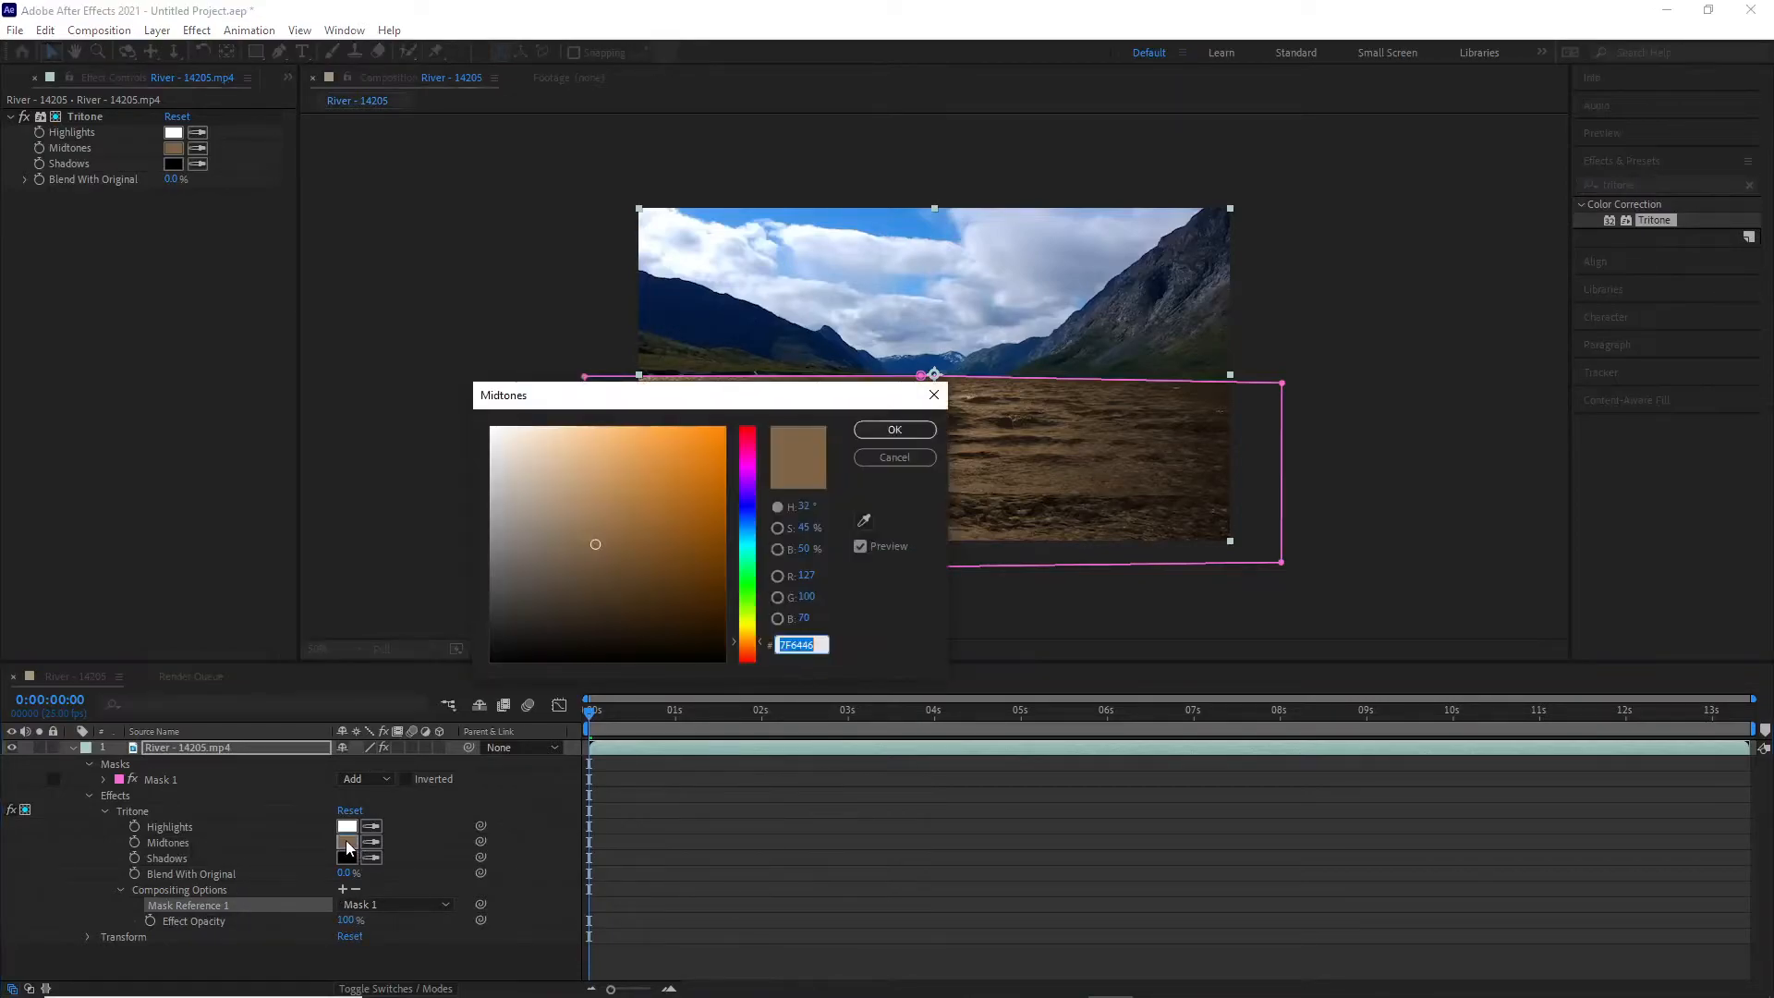
left_click(747, 428)
left_click(716, 429)
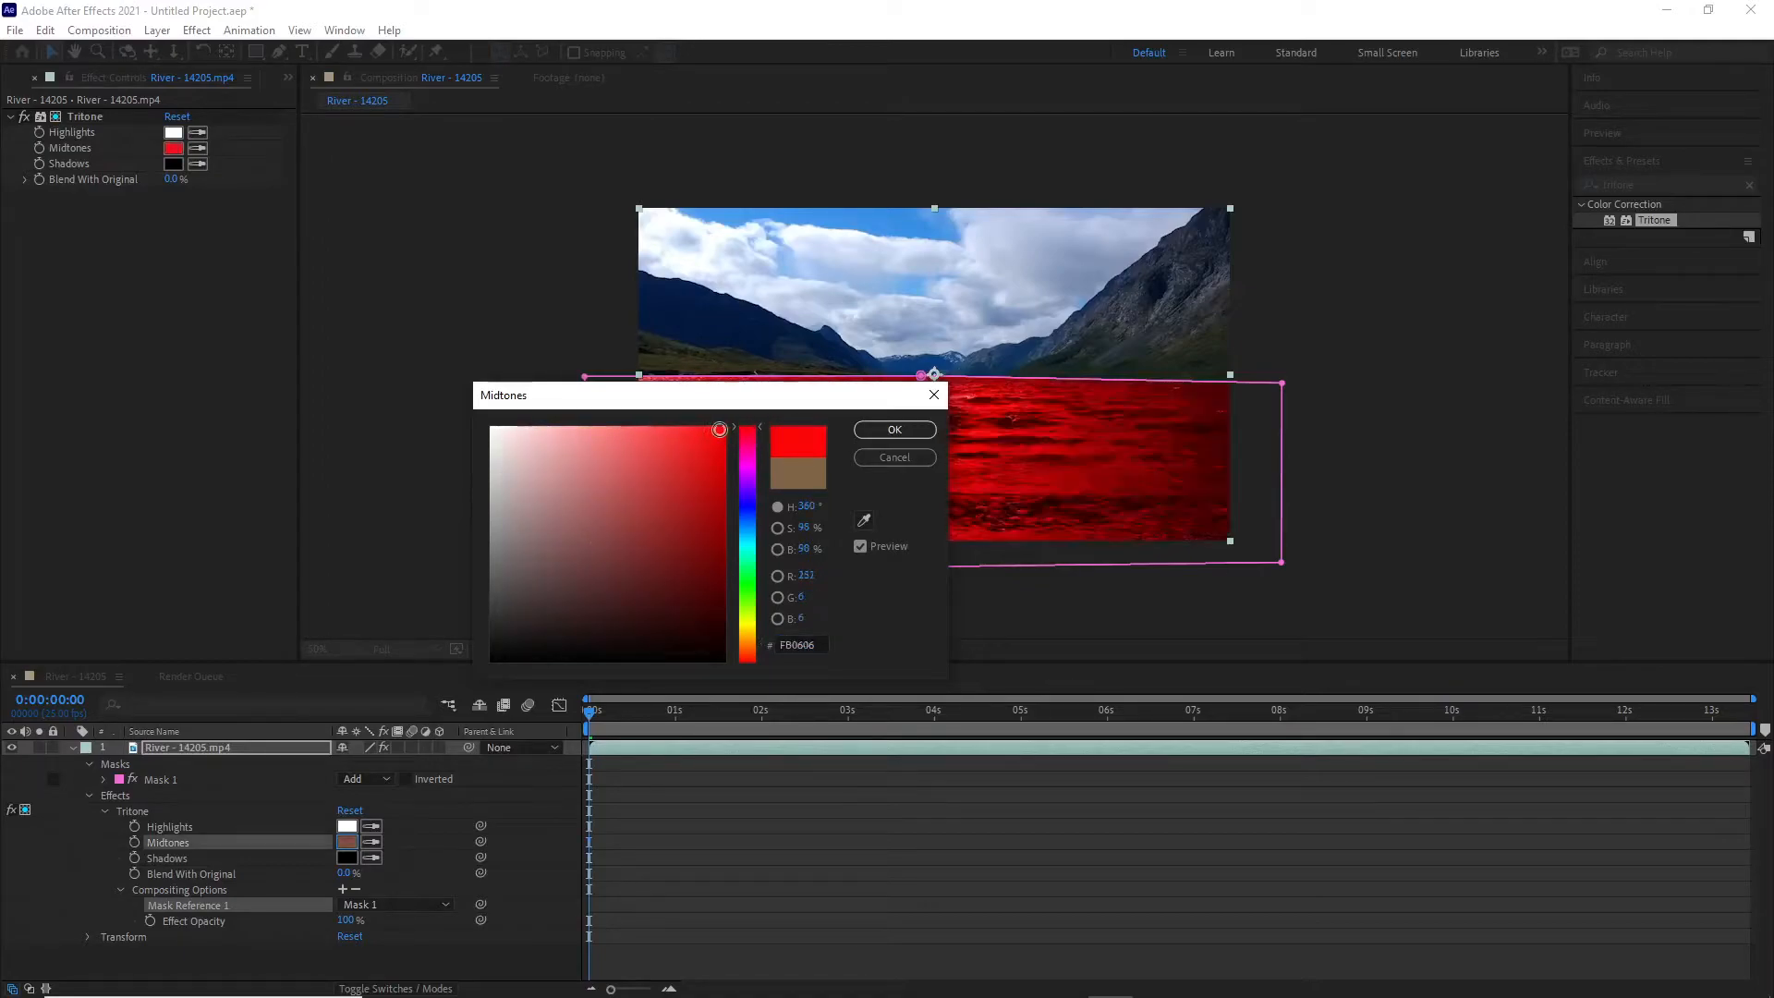
left_click(673, 465)
left_click(675, 577)
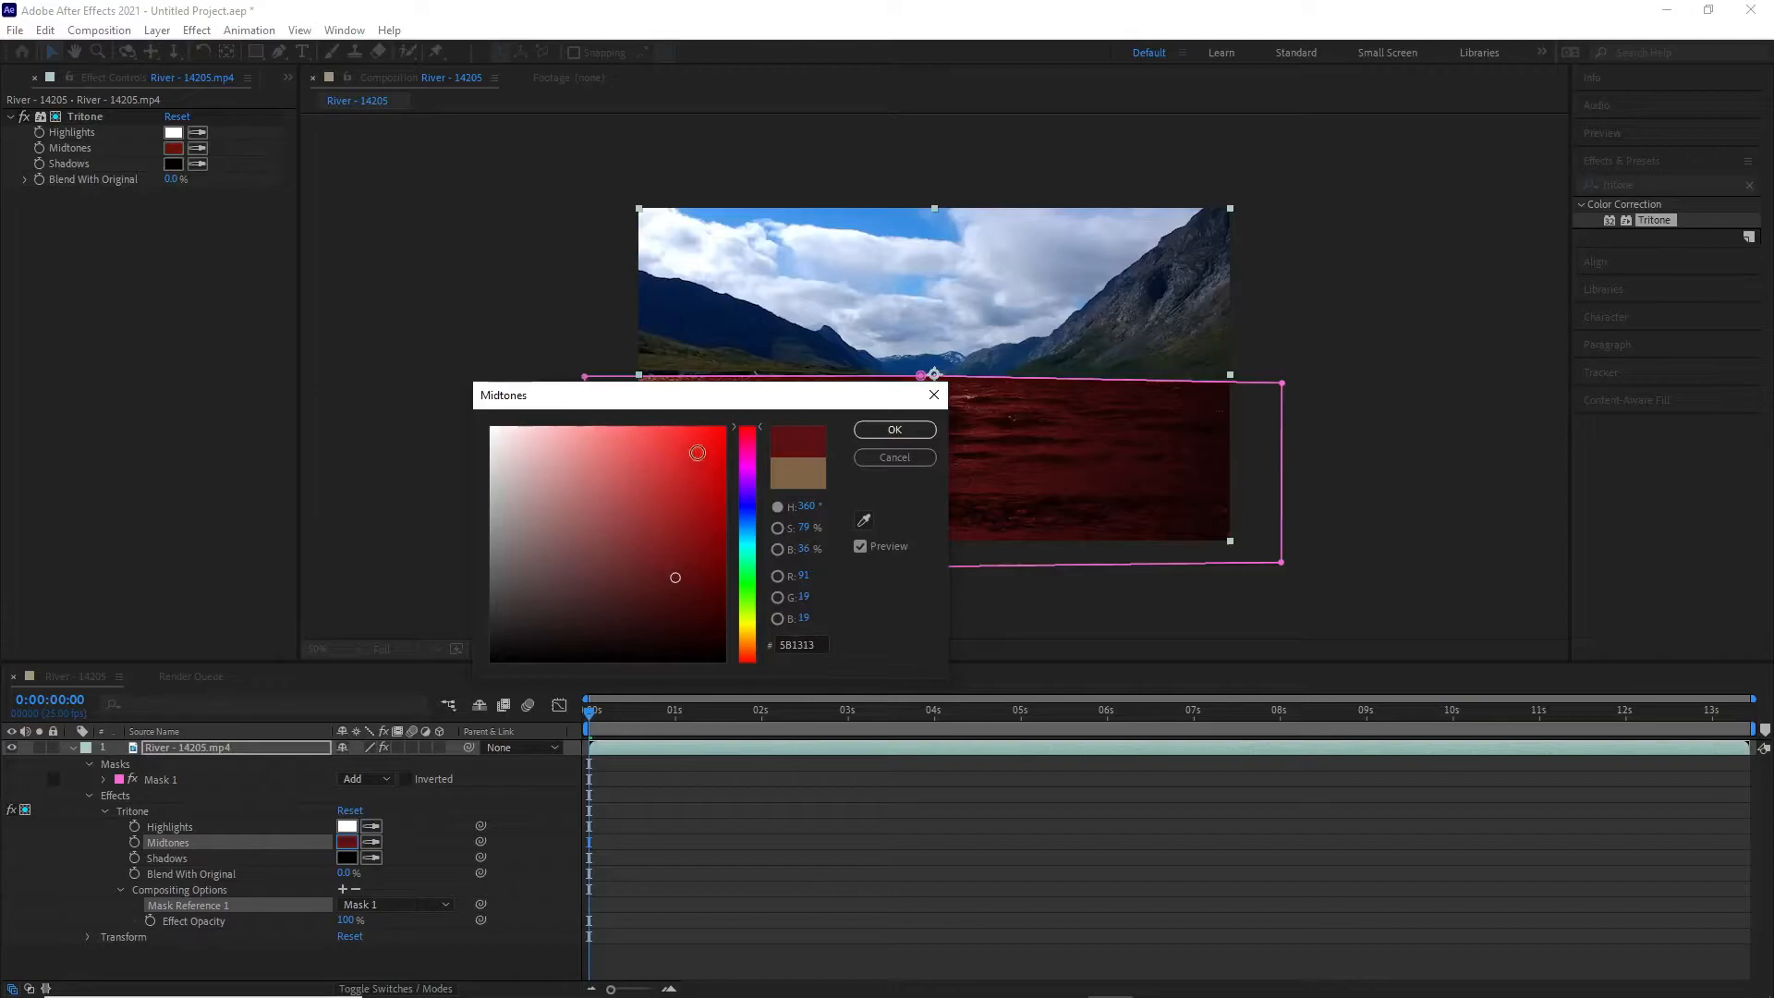
left_click(723, 429)
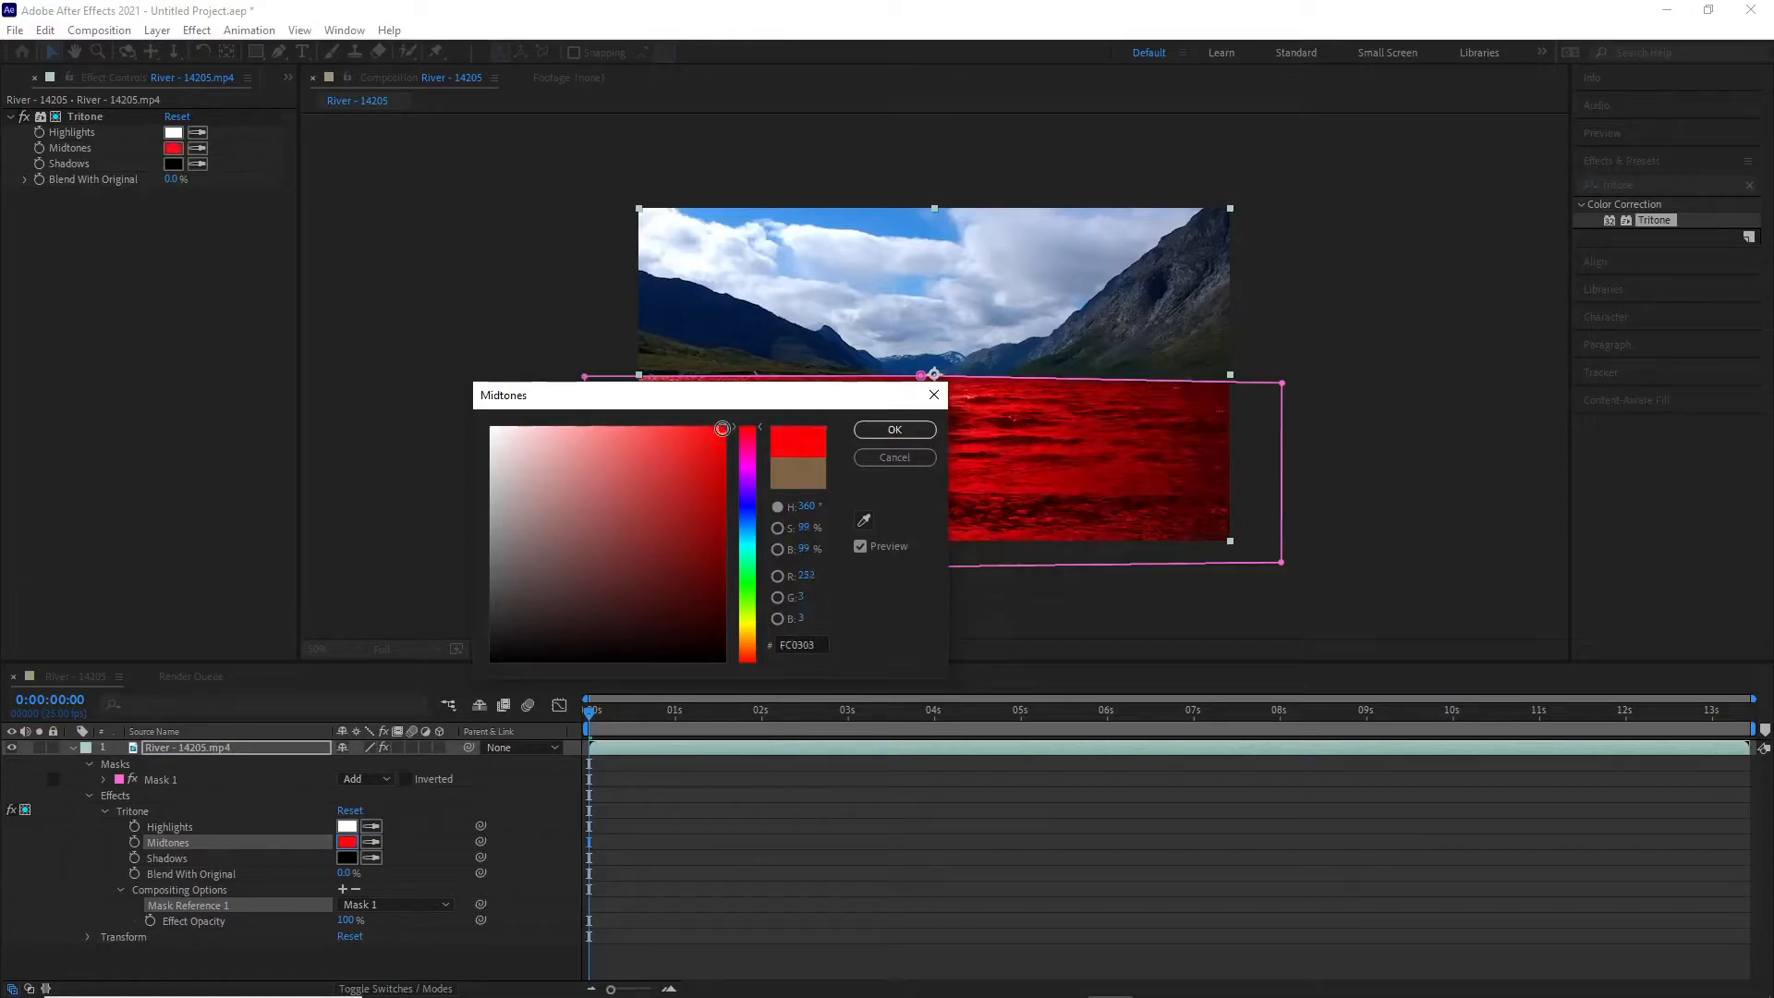
left_click(753, 609)
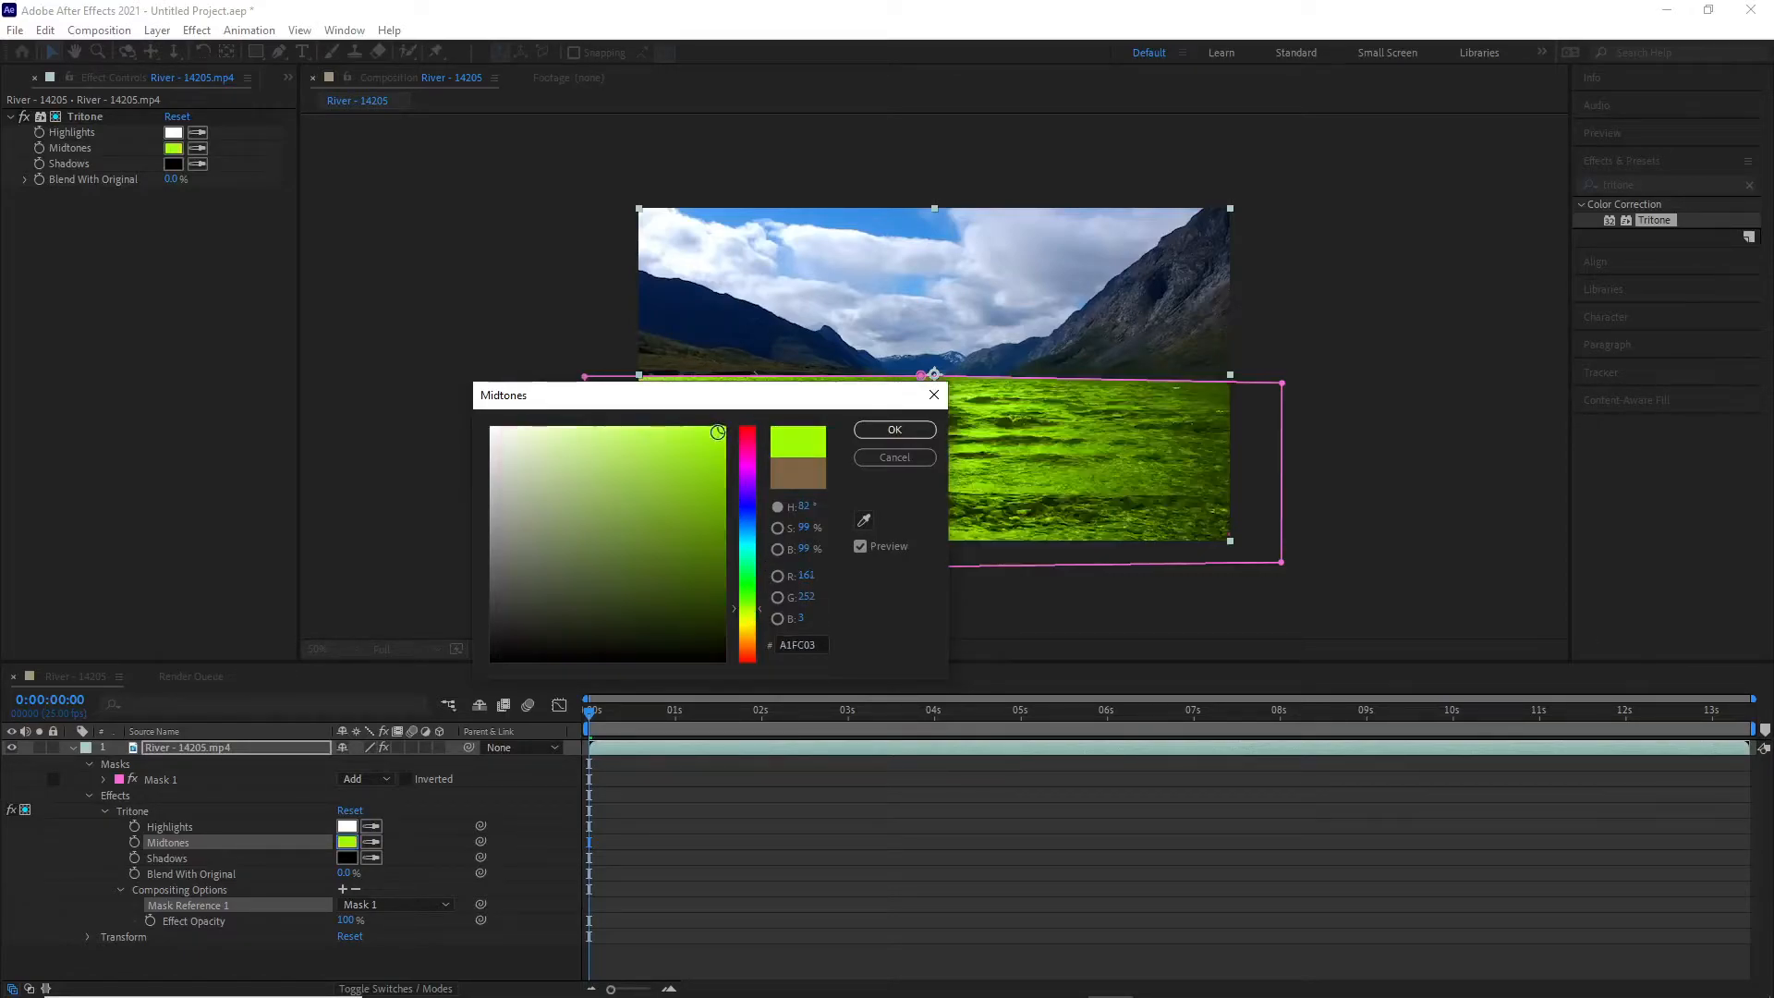
left_click_drag(752, 433, 752, 420)
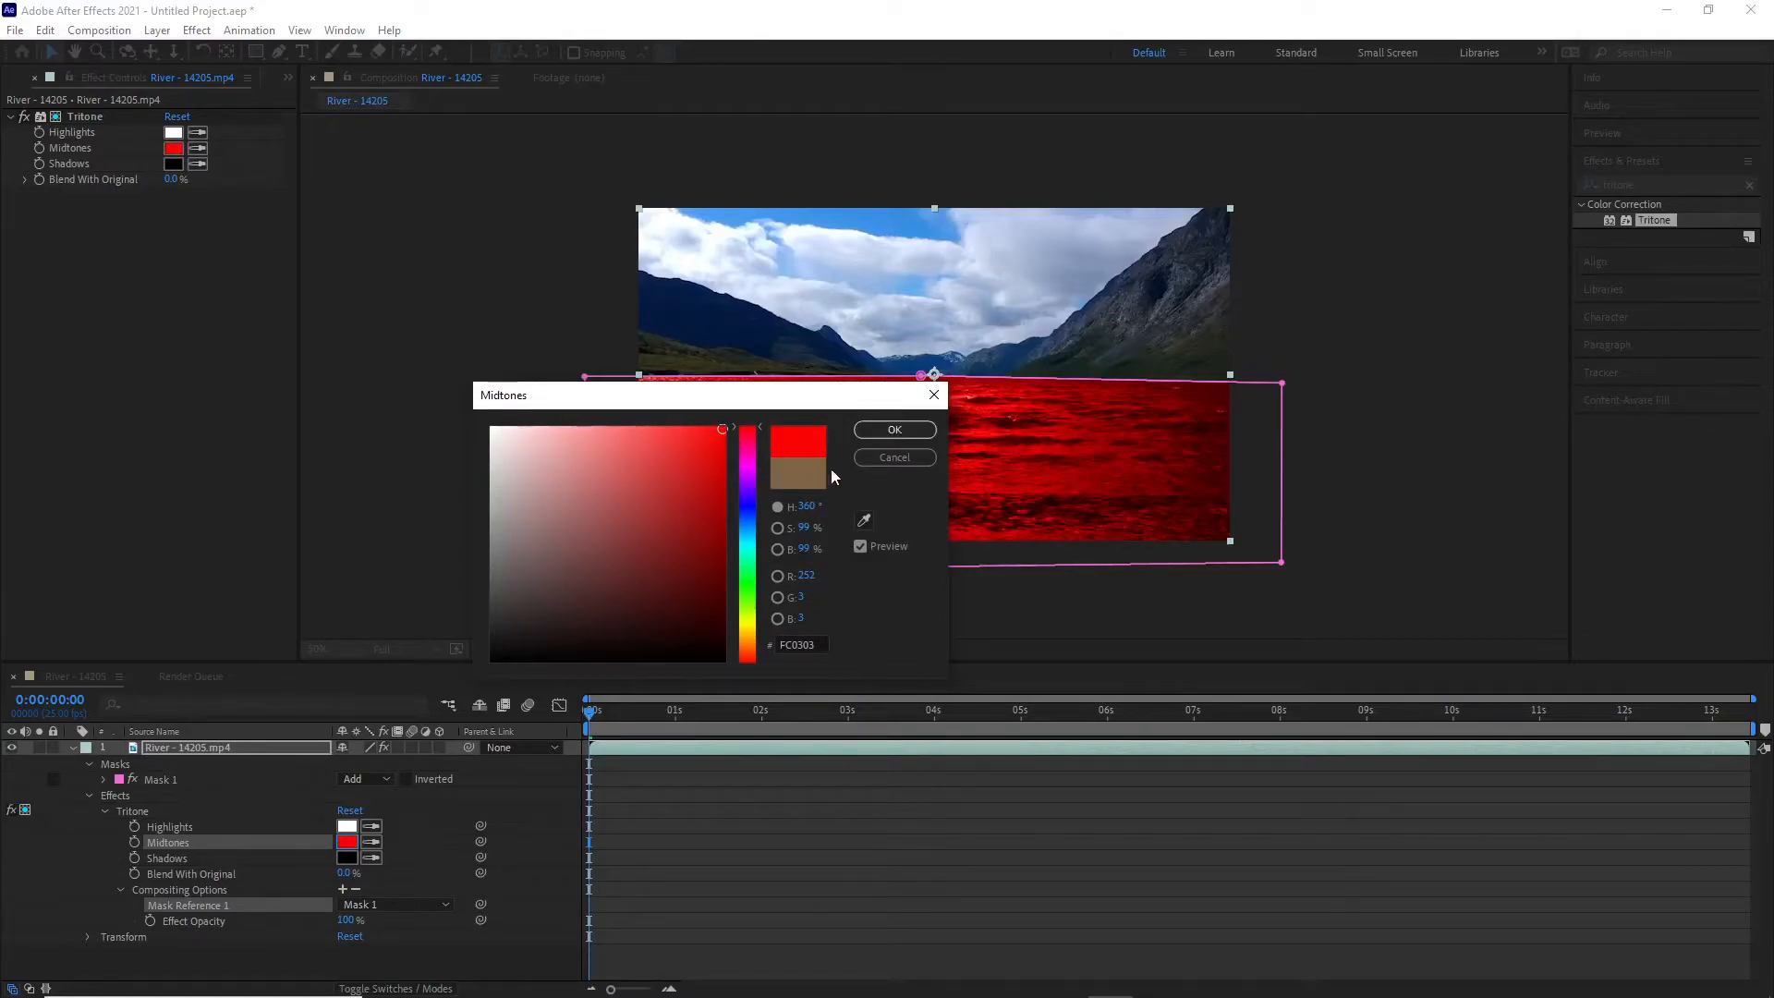
left_click(896, 431)
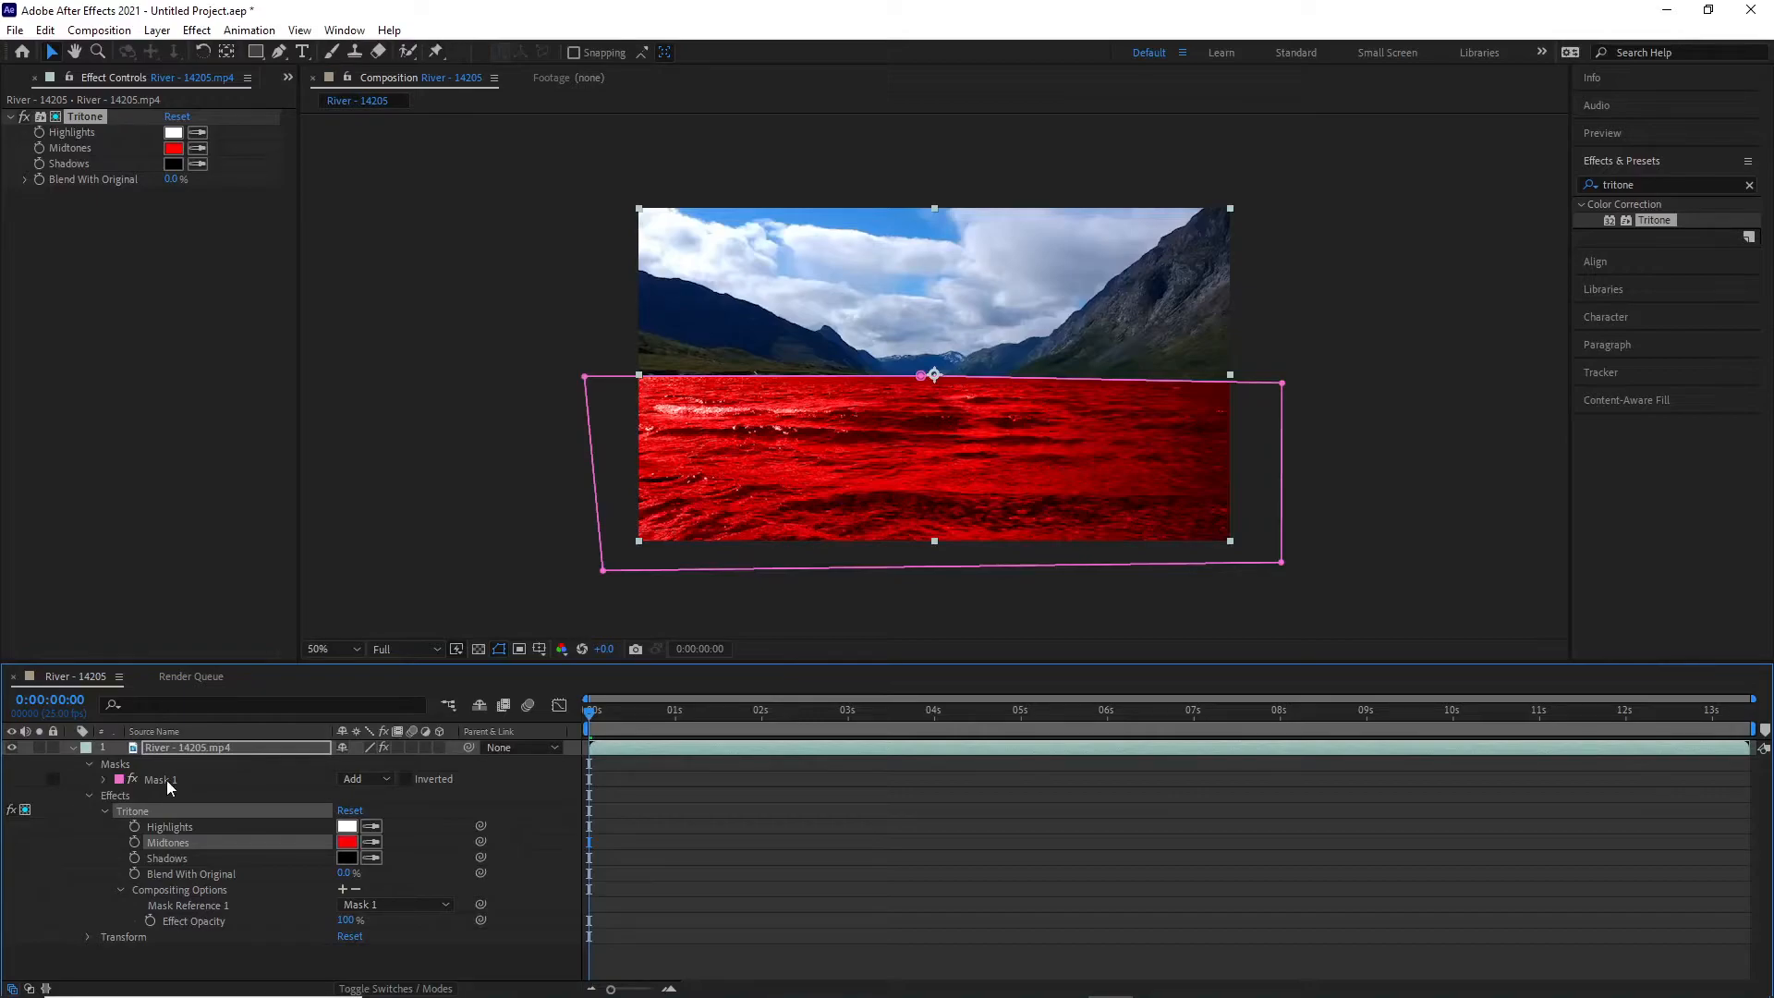
Set the Mask Feather of Mask 1 to 5 pixels.
left_click(104, 779)
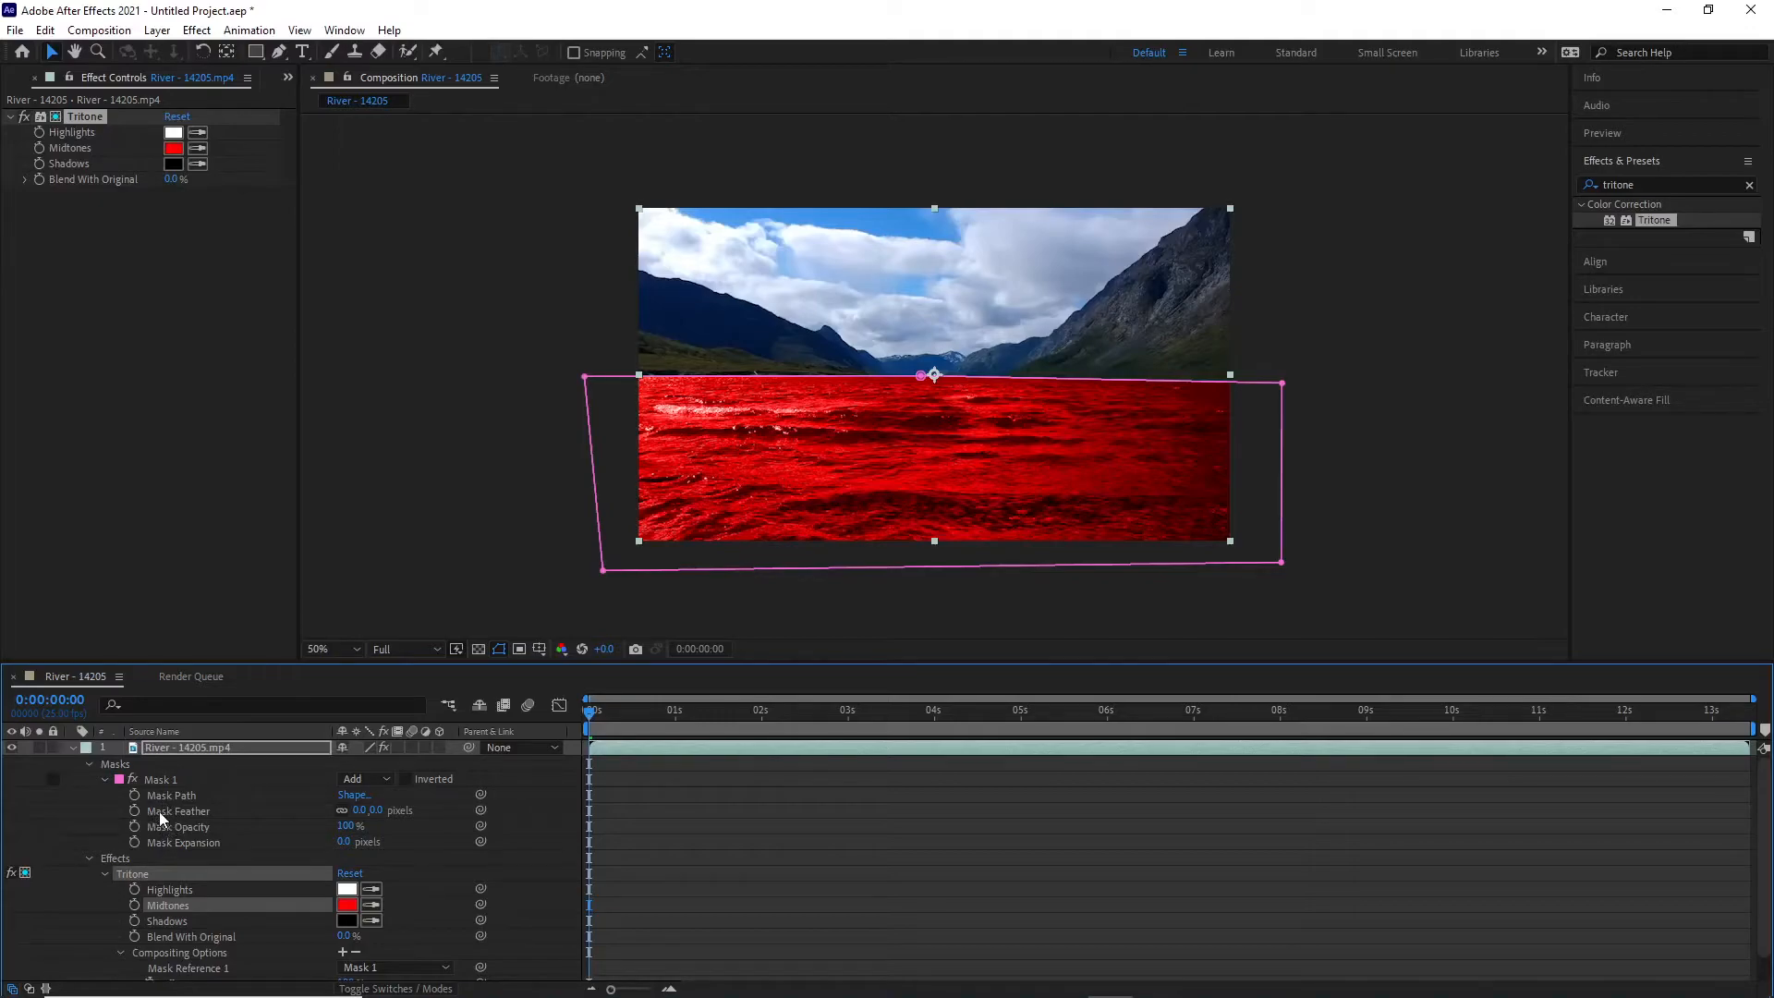
left_click(359, 810)
key("Return")
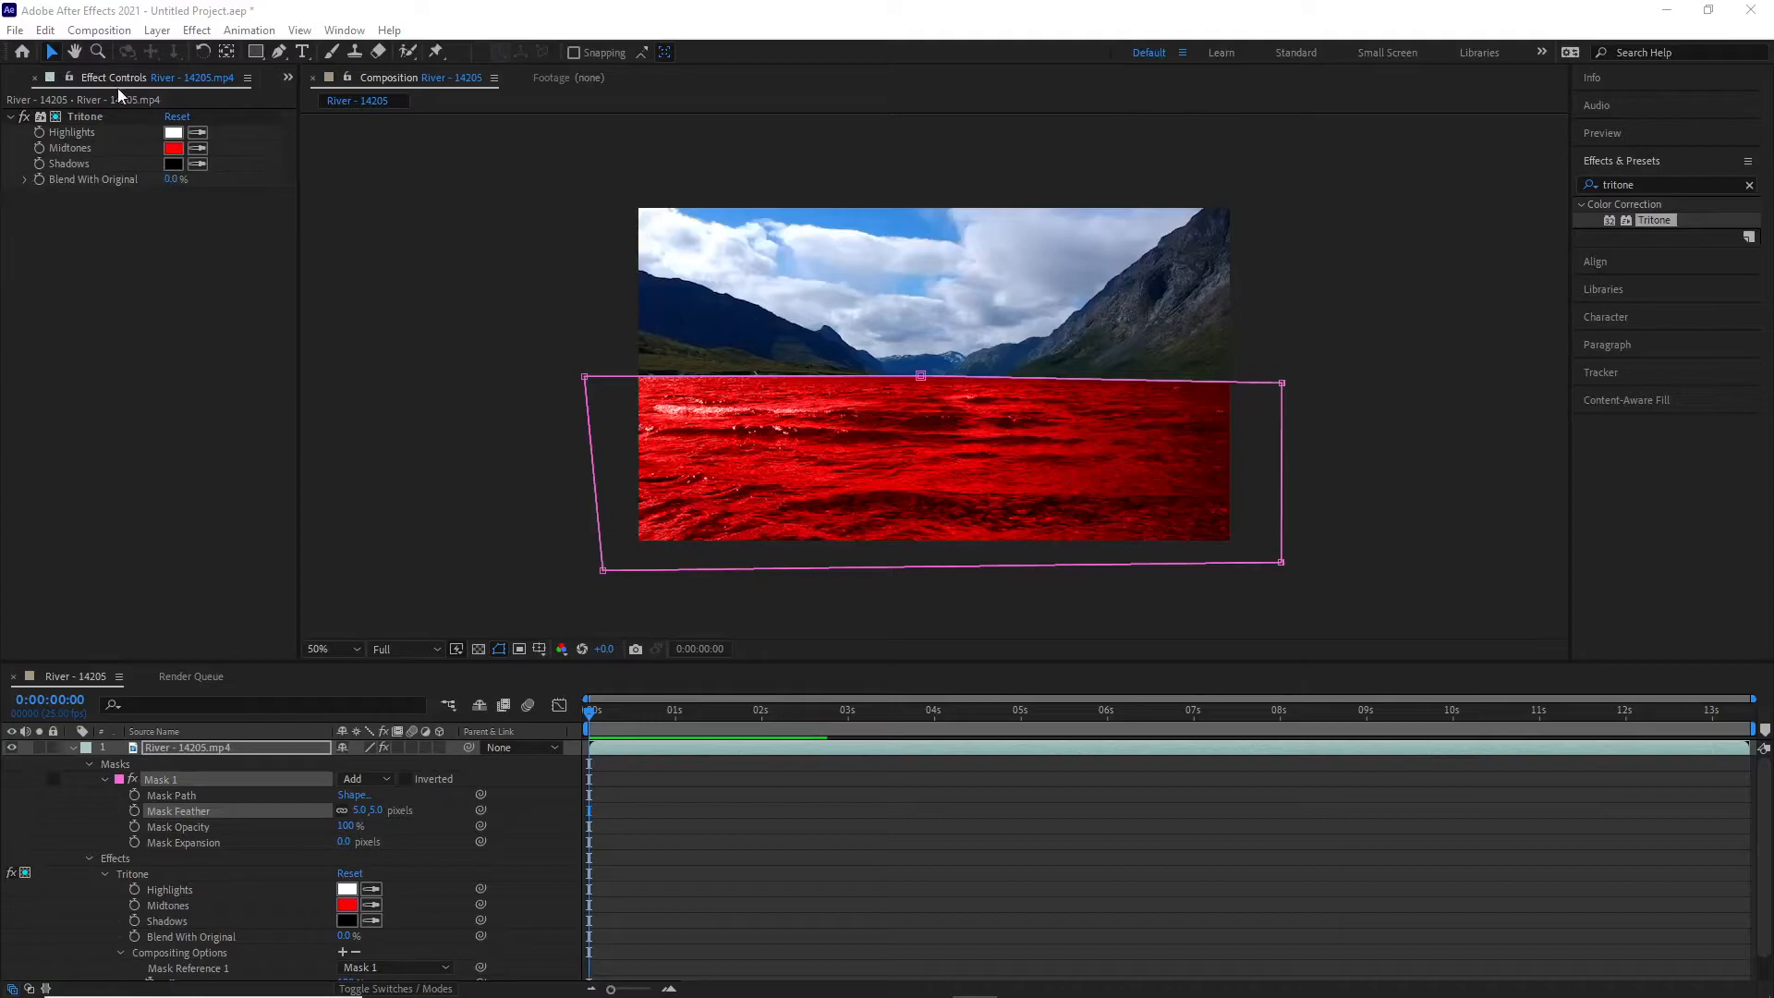
Toggle the Tritone effect off and on repeatedly to compare the water with and without the recolouring.
left_click(25, 117)
left_click(25, 117)
left_click(25, 117)
left_click(25, 117)
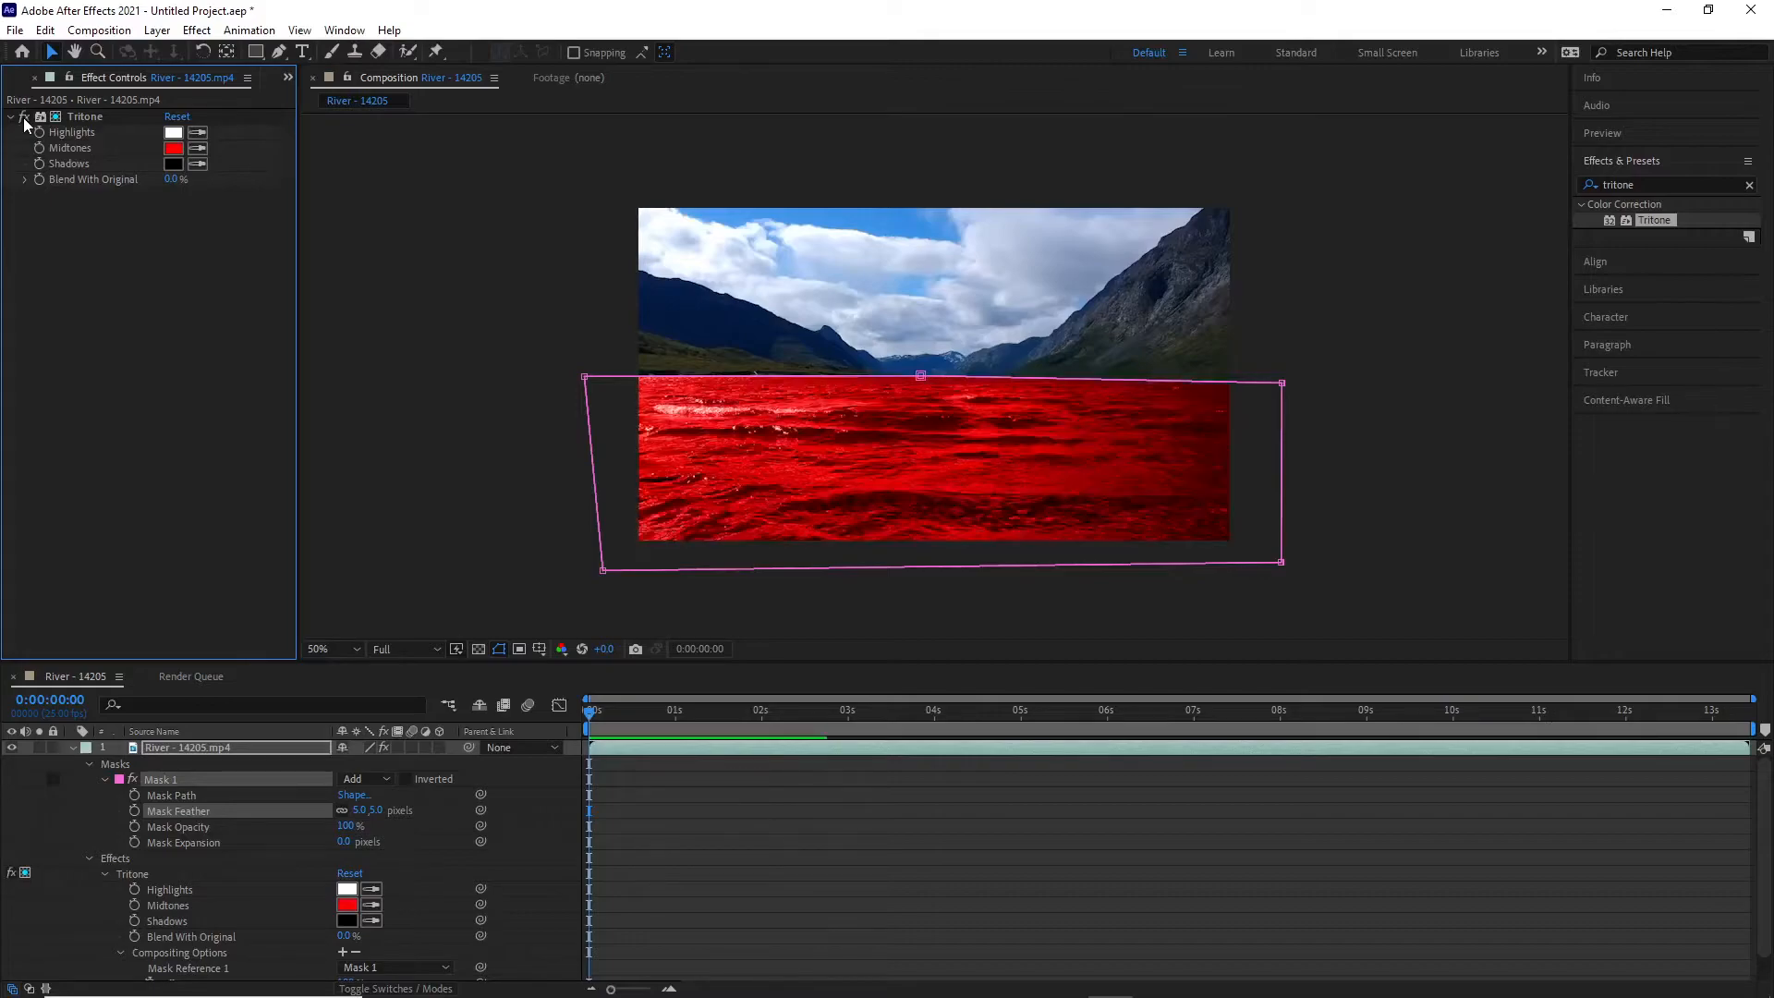
left_click(25, 118)
left_click(25, 118)
Play the composition twice to preview the red water in motion and return the playhead to the start.
key("space")
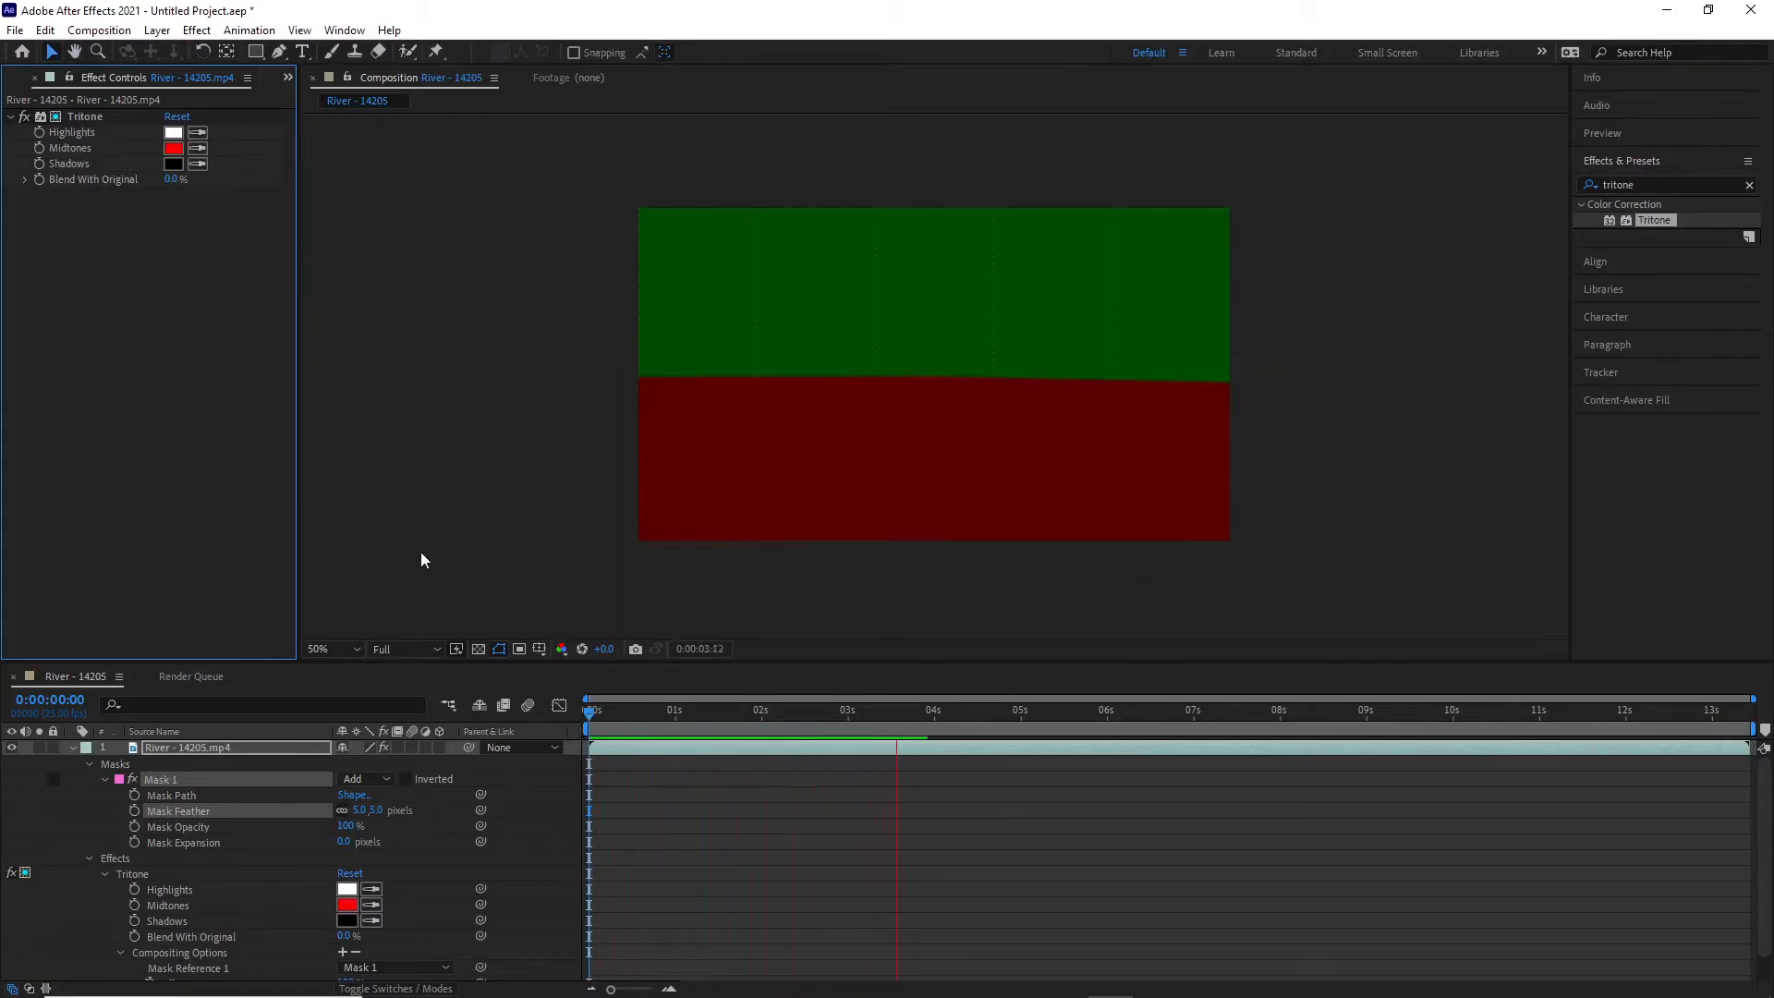
key("space")
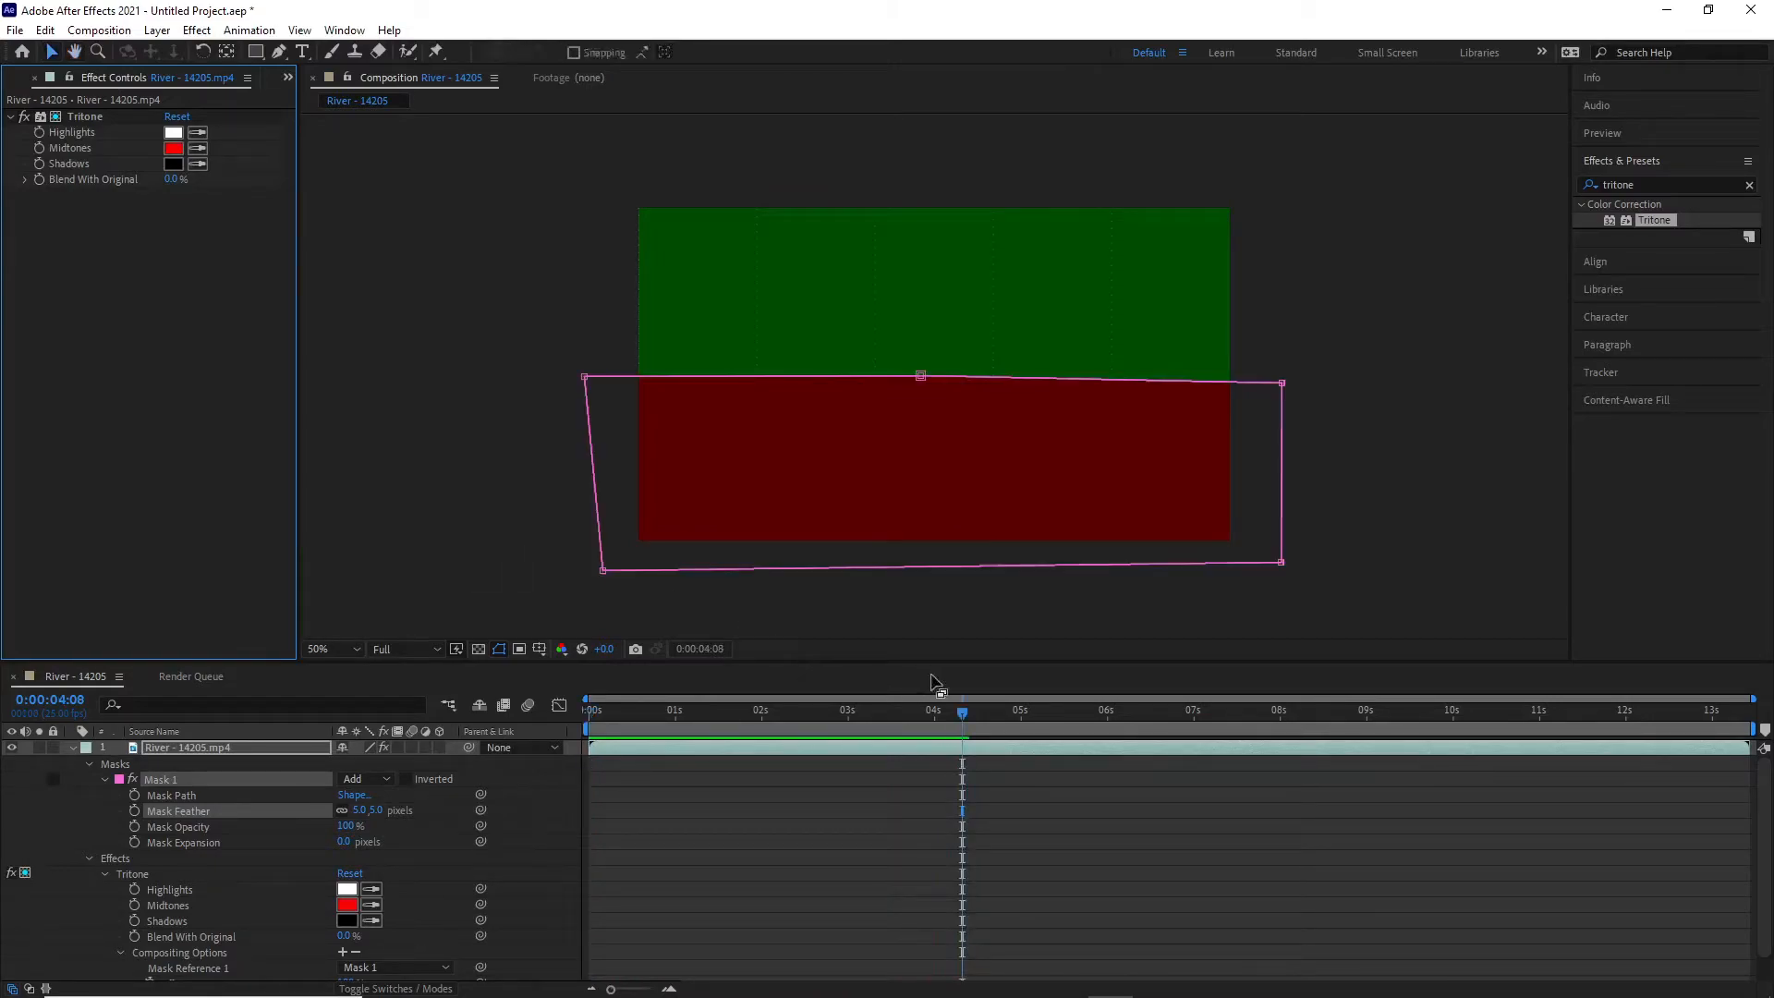
left_click(559, 725)
key("Home")
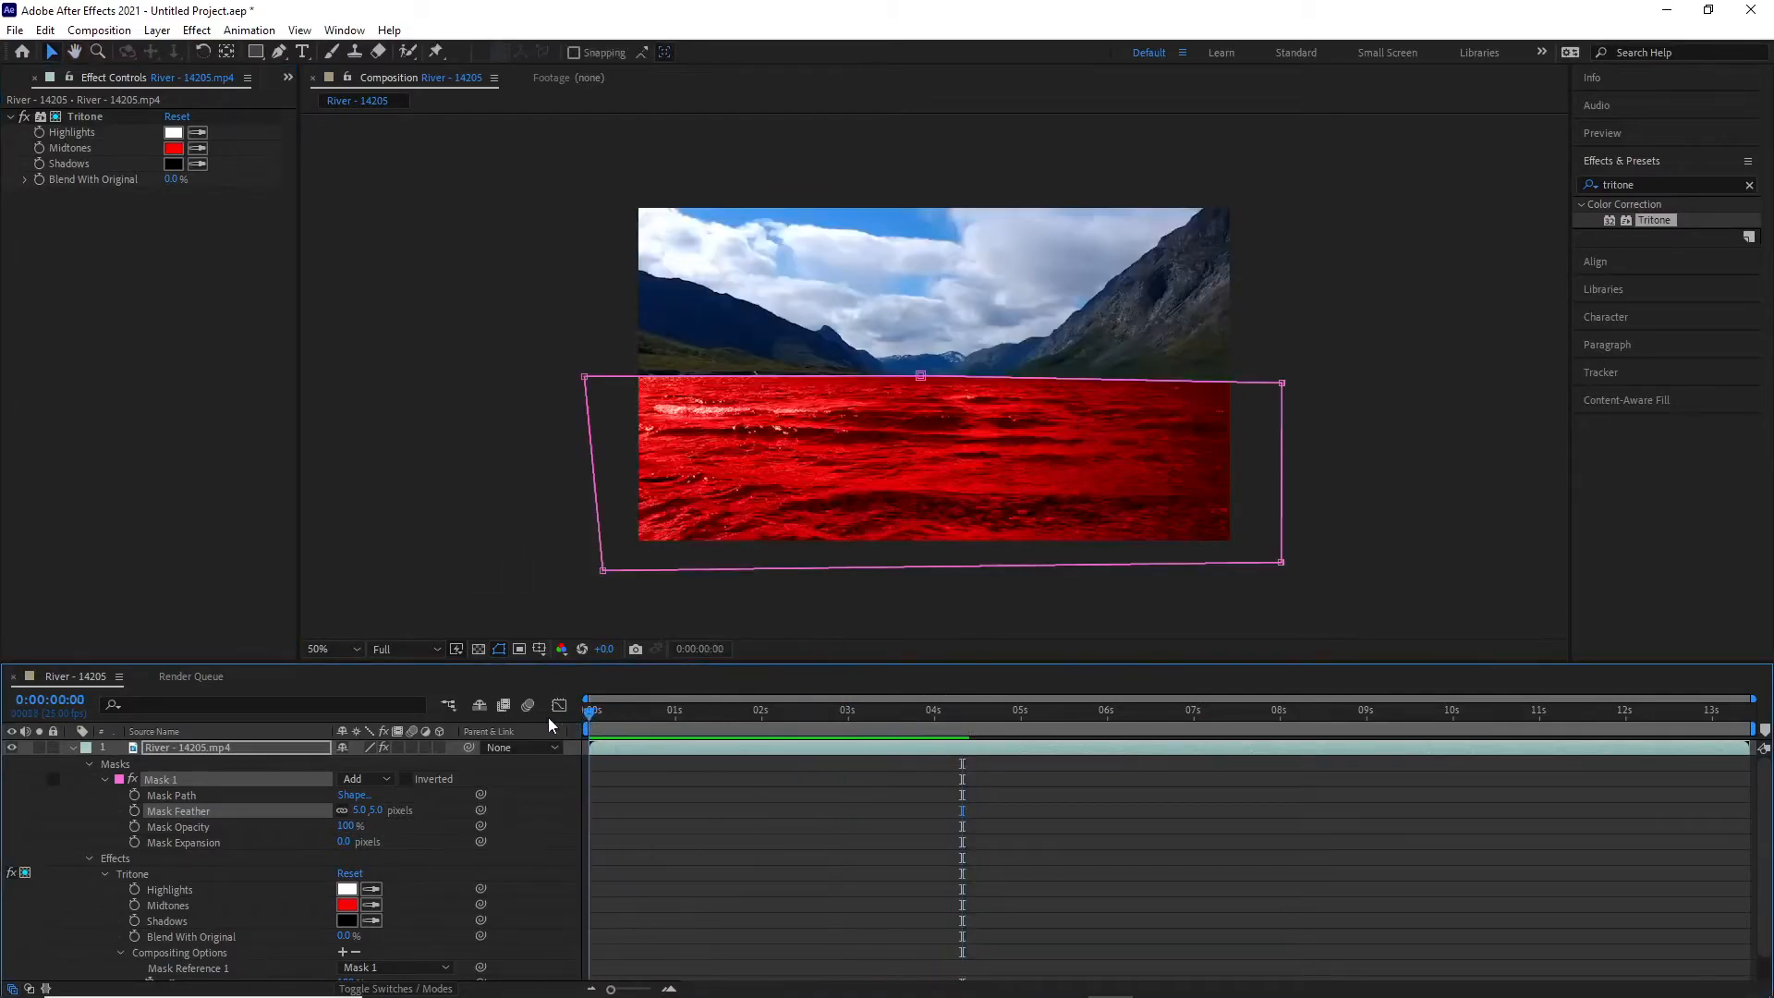
key("space")
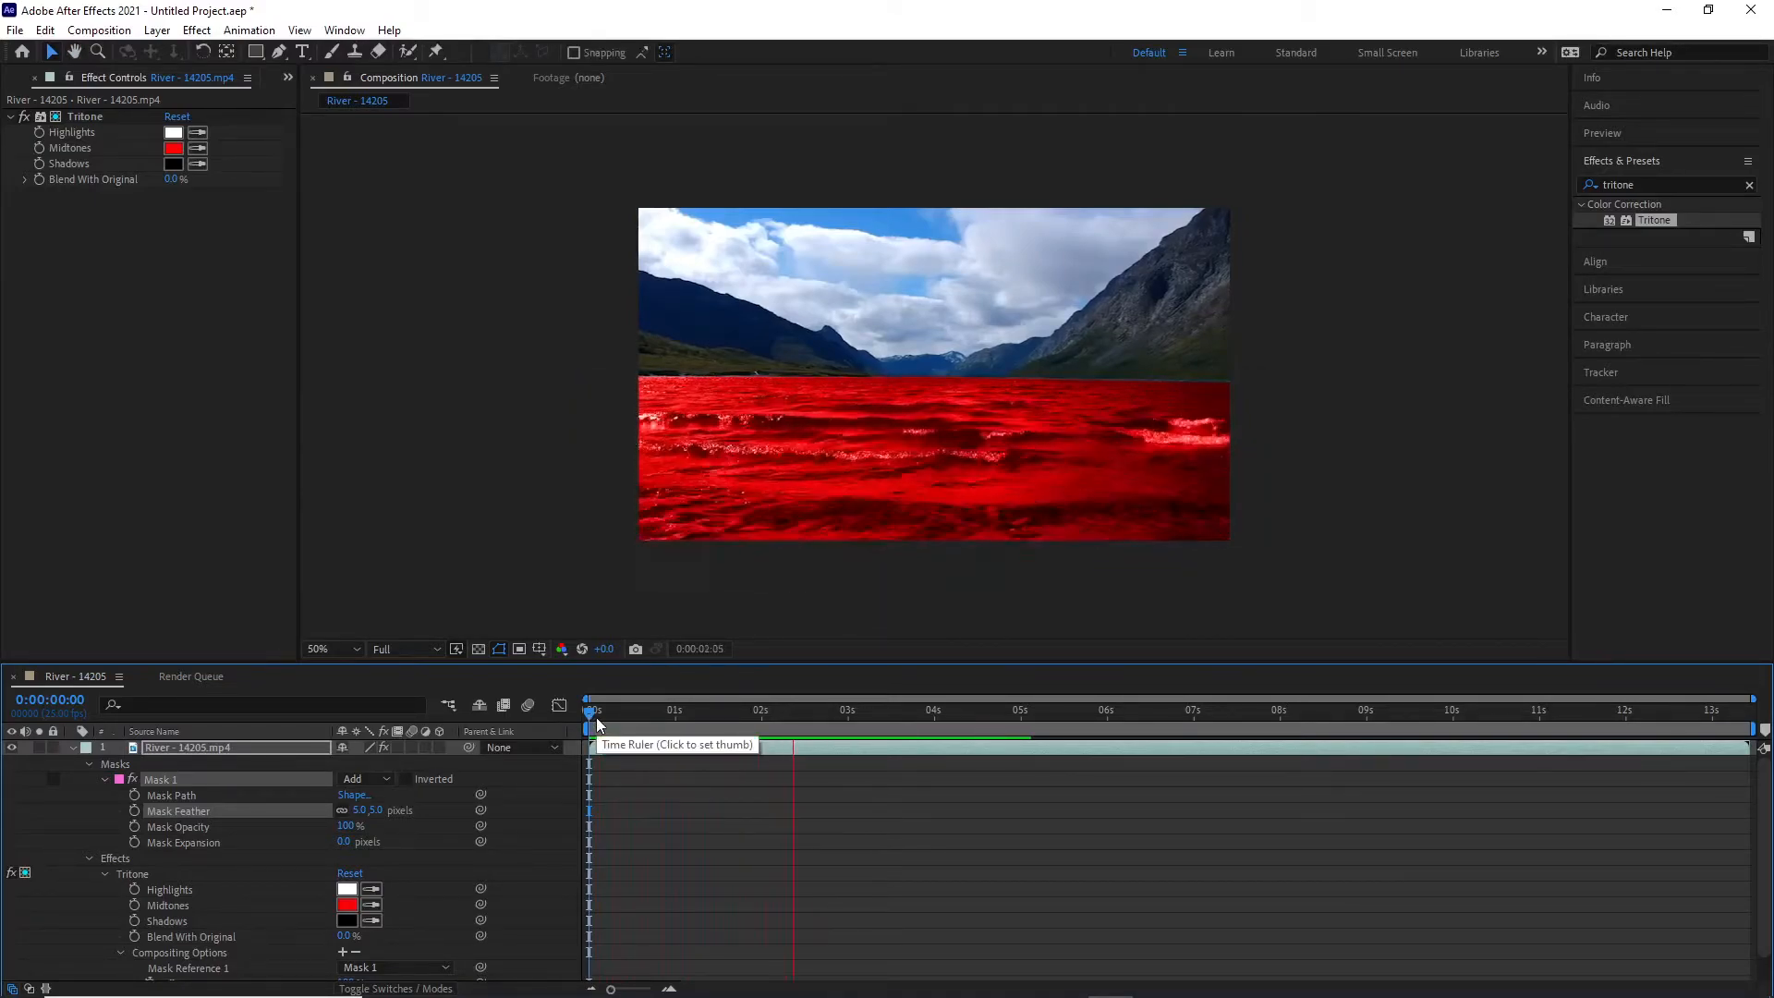
key("space")
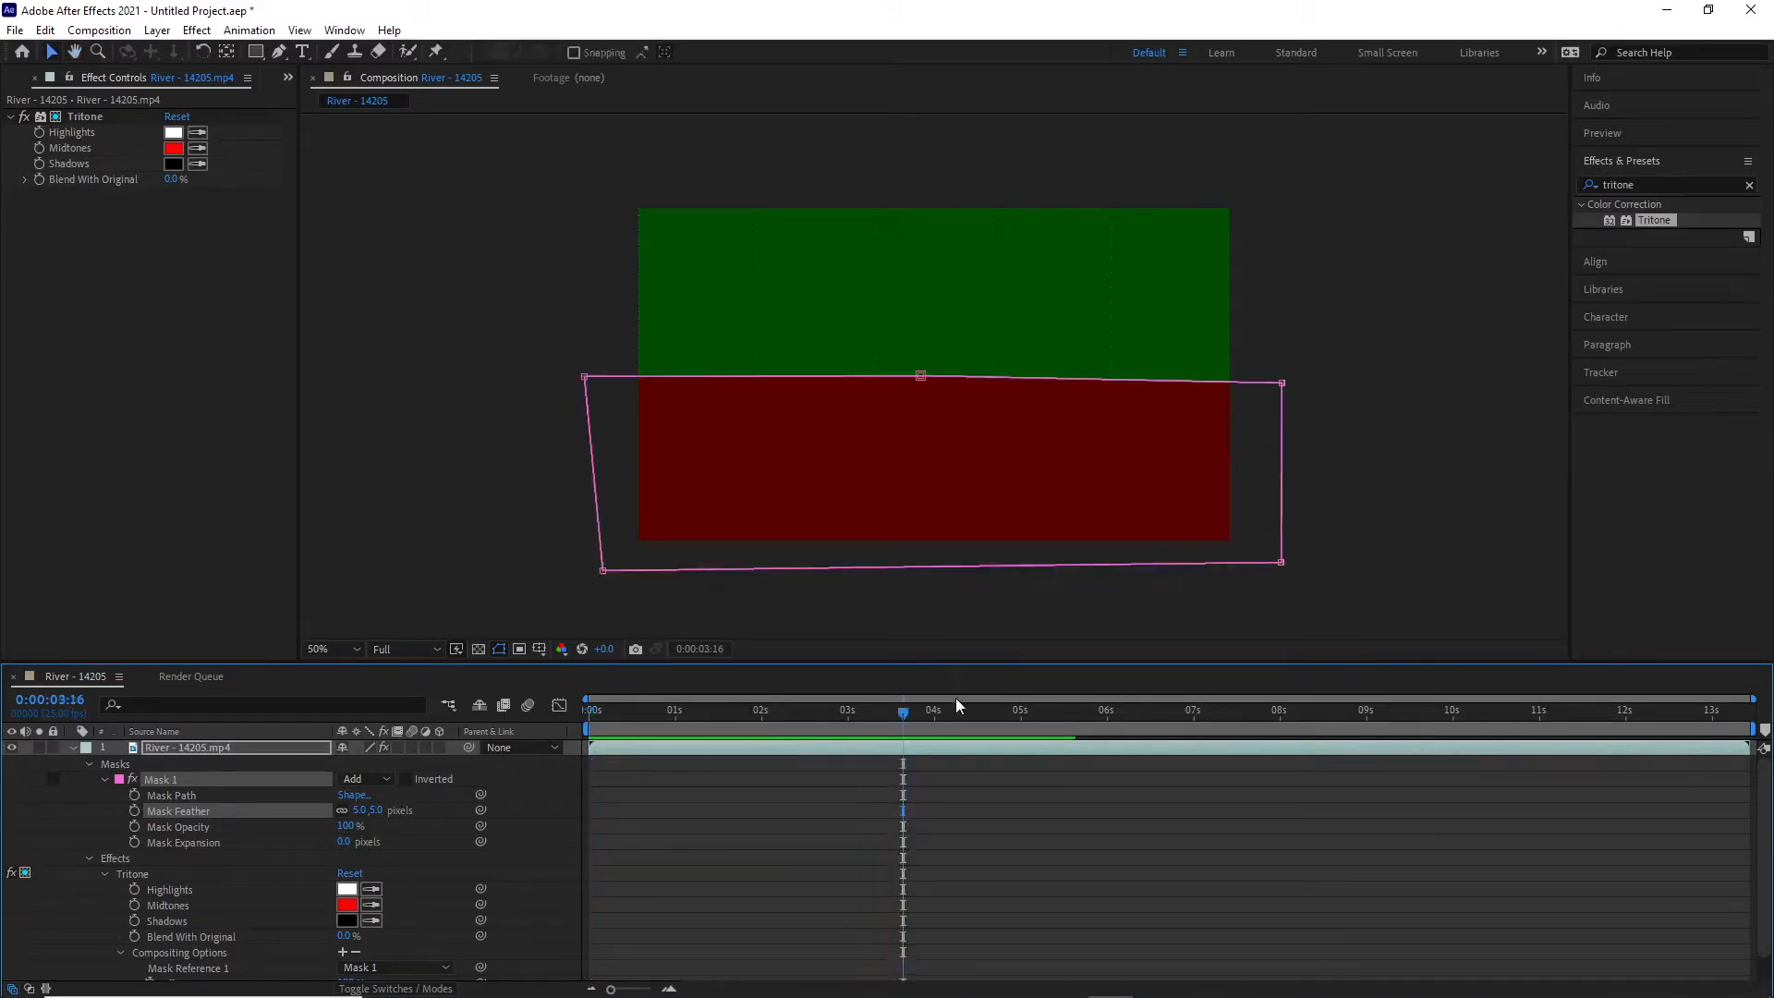
left_click_drag(907, 713, 569, 729)
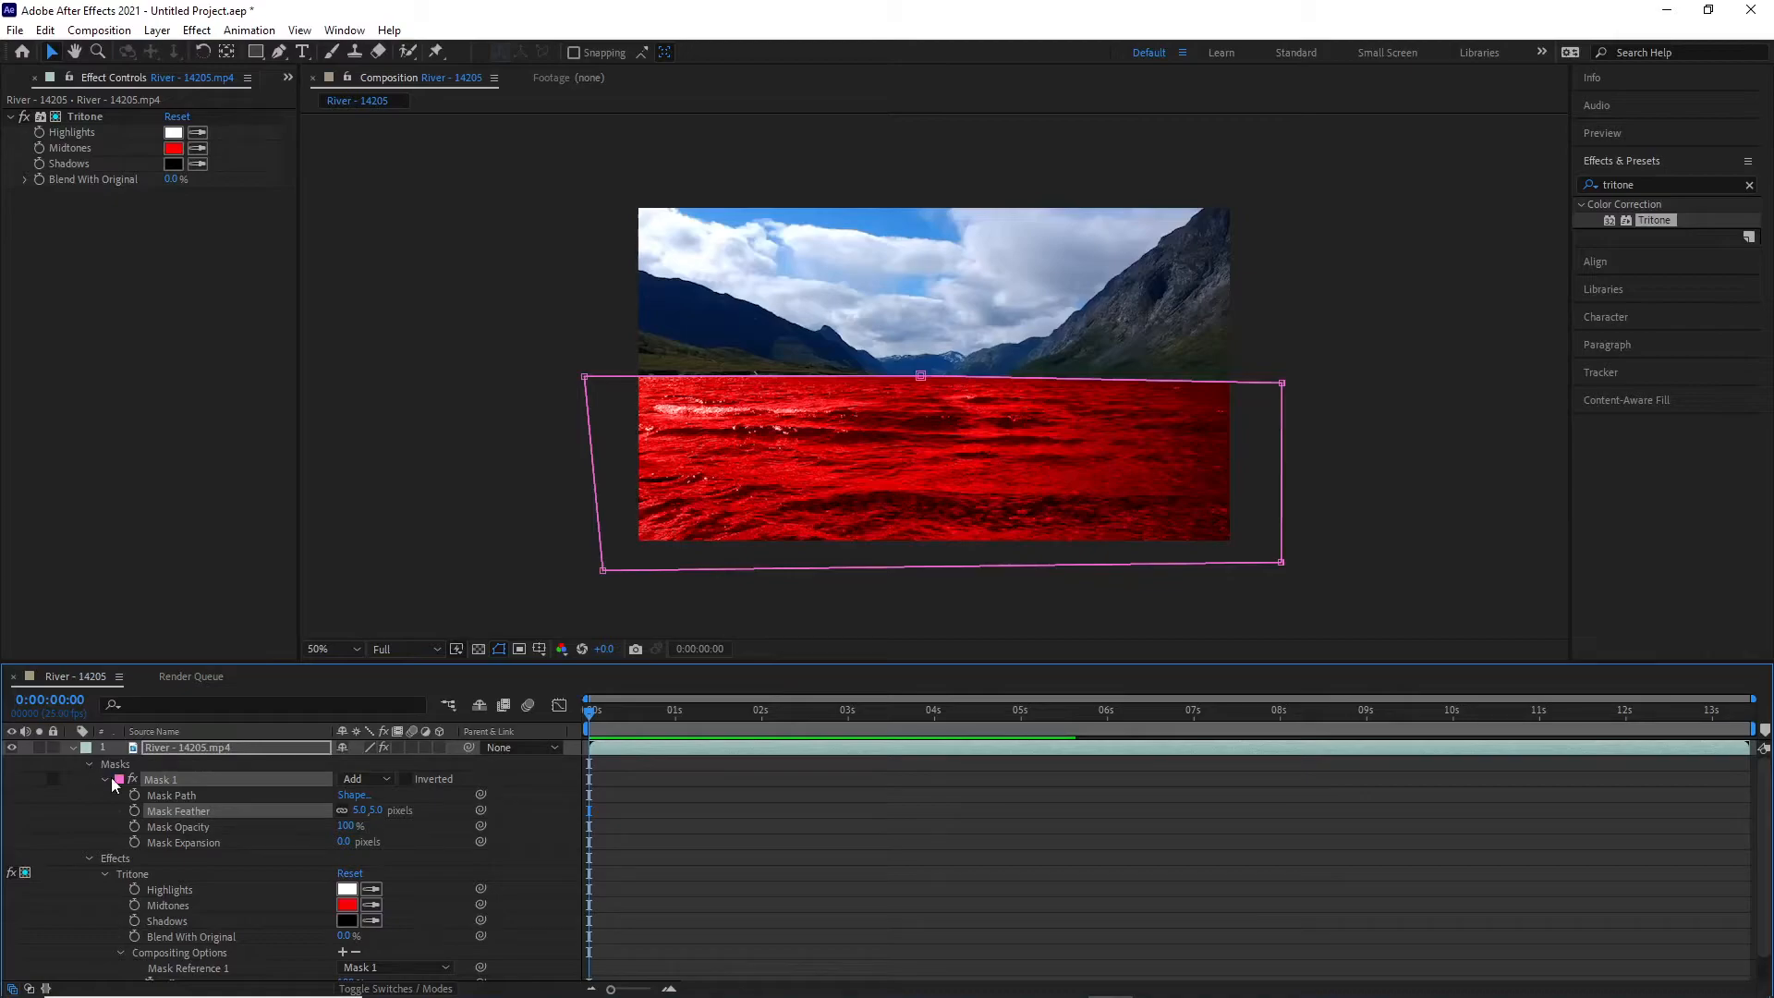
Collapse the river layer's Masks and Effects groups in the timeline and deselect the layer.
left_click(91, 763)
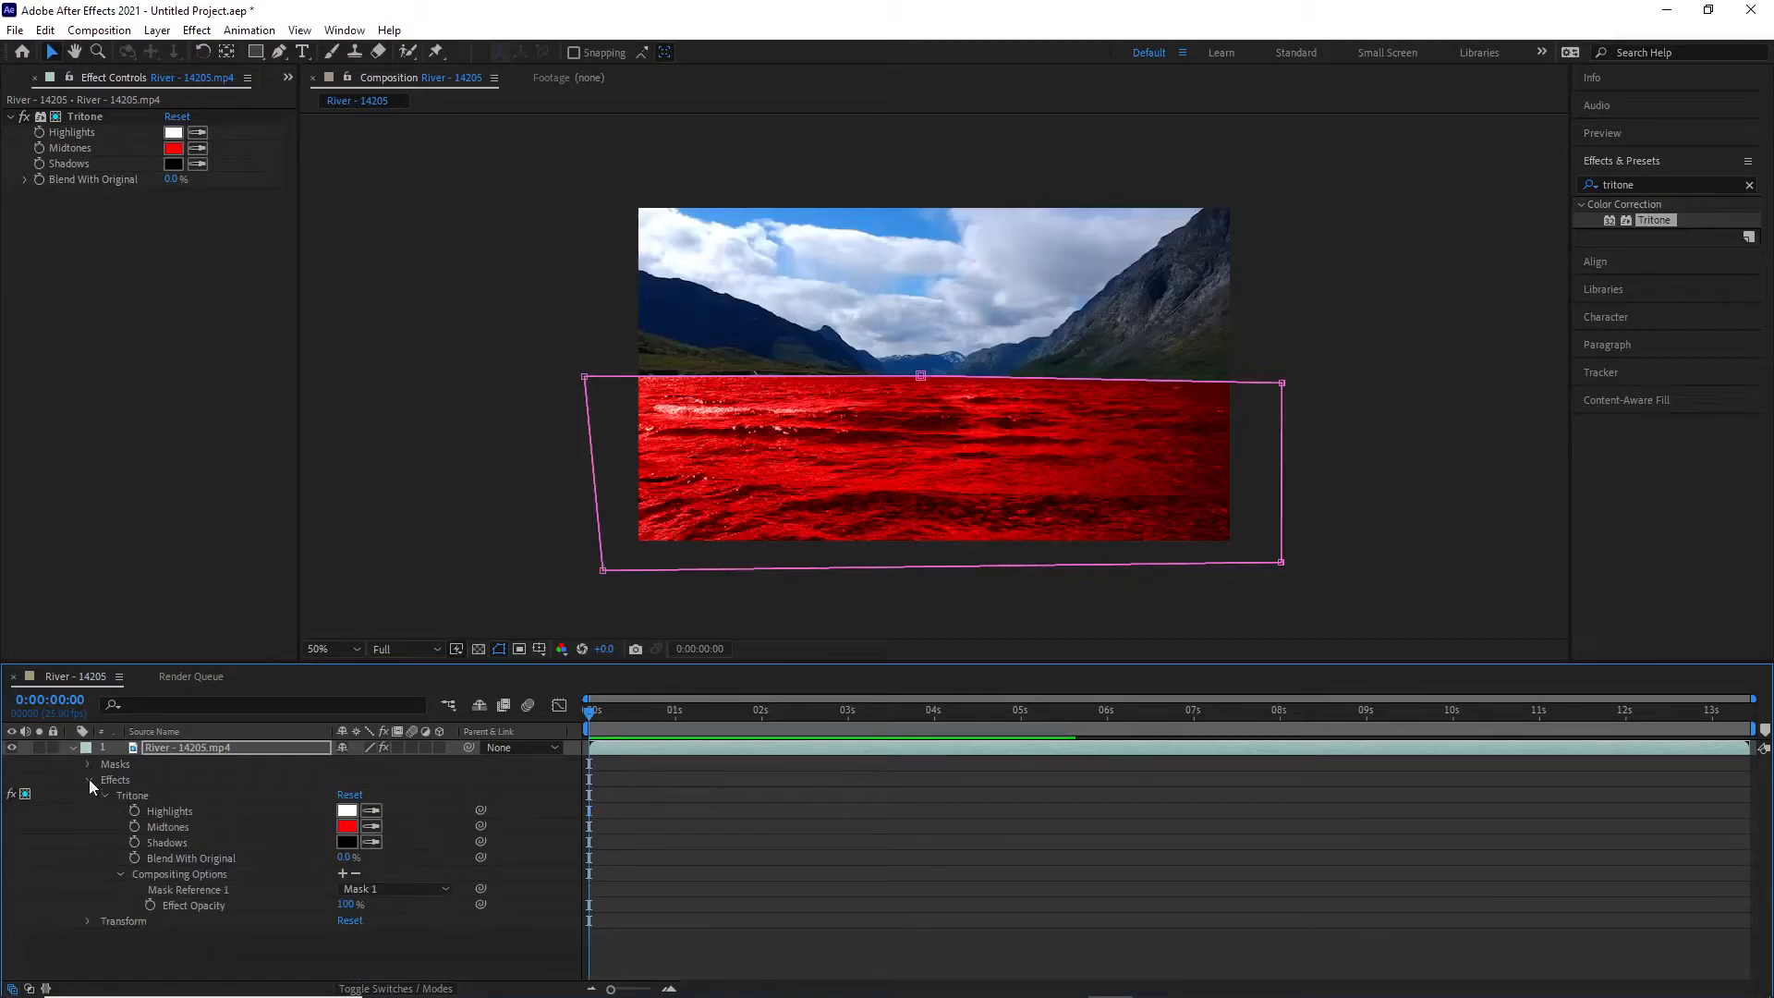
left_click(88, 780)
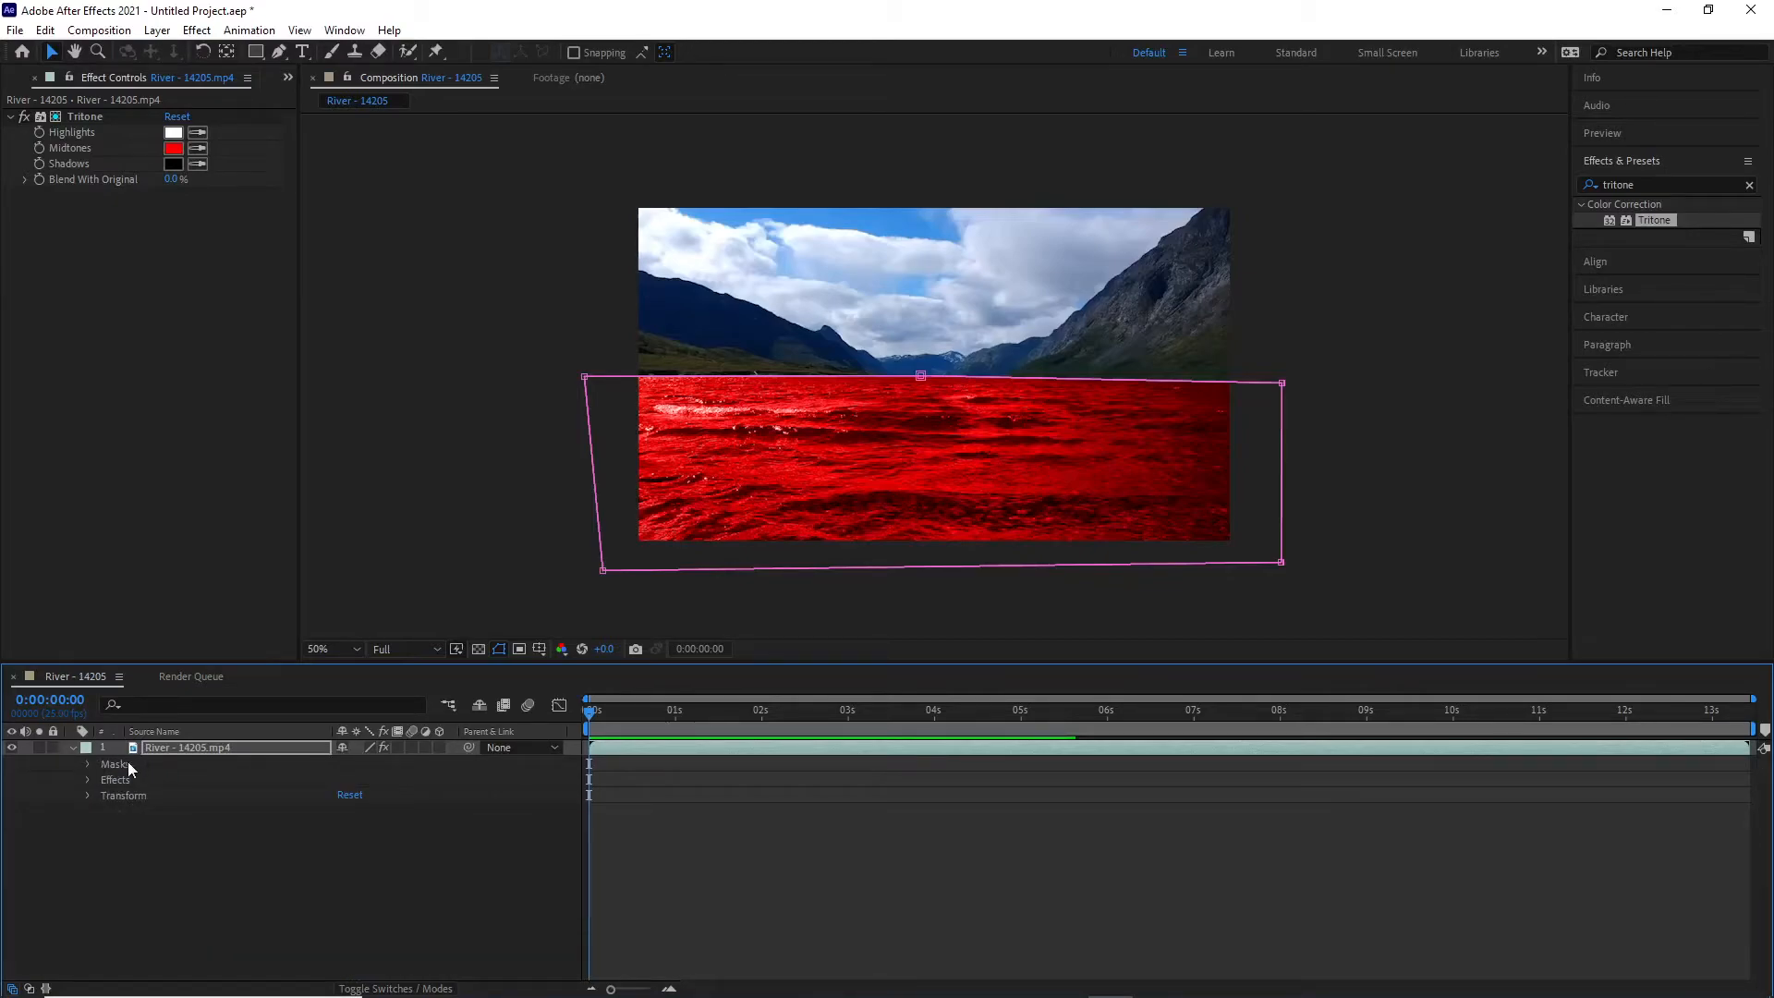
left_click(163, 808)
left_click(922, 422)
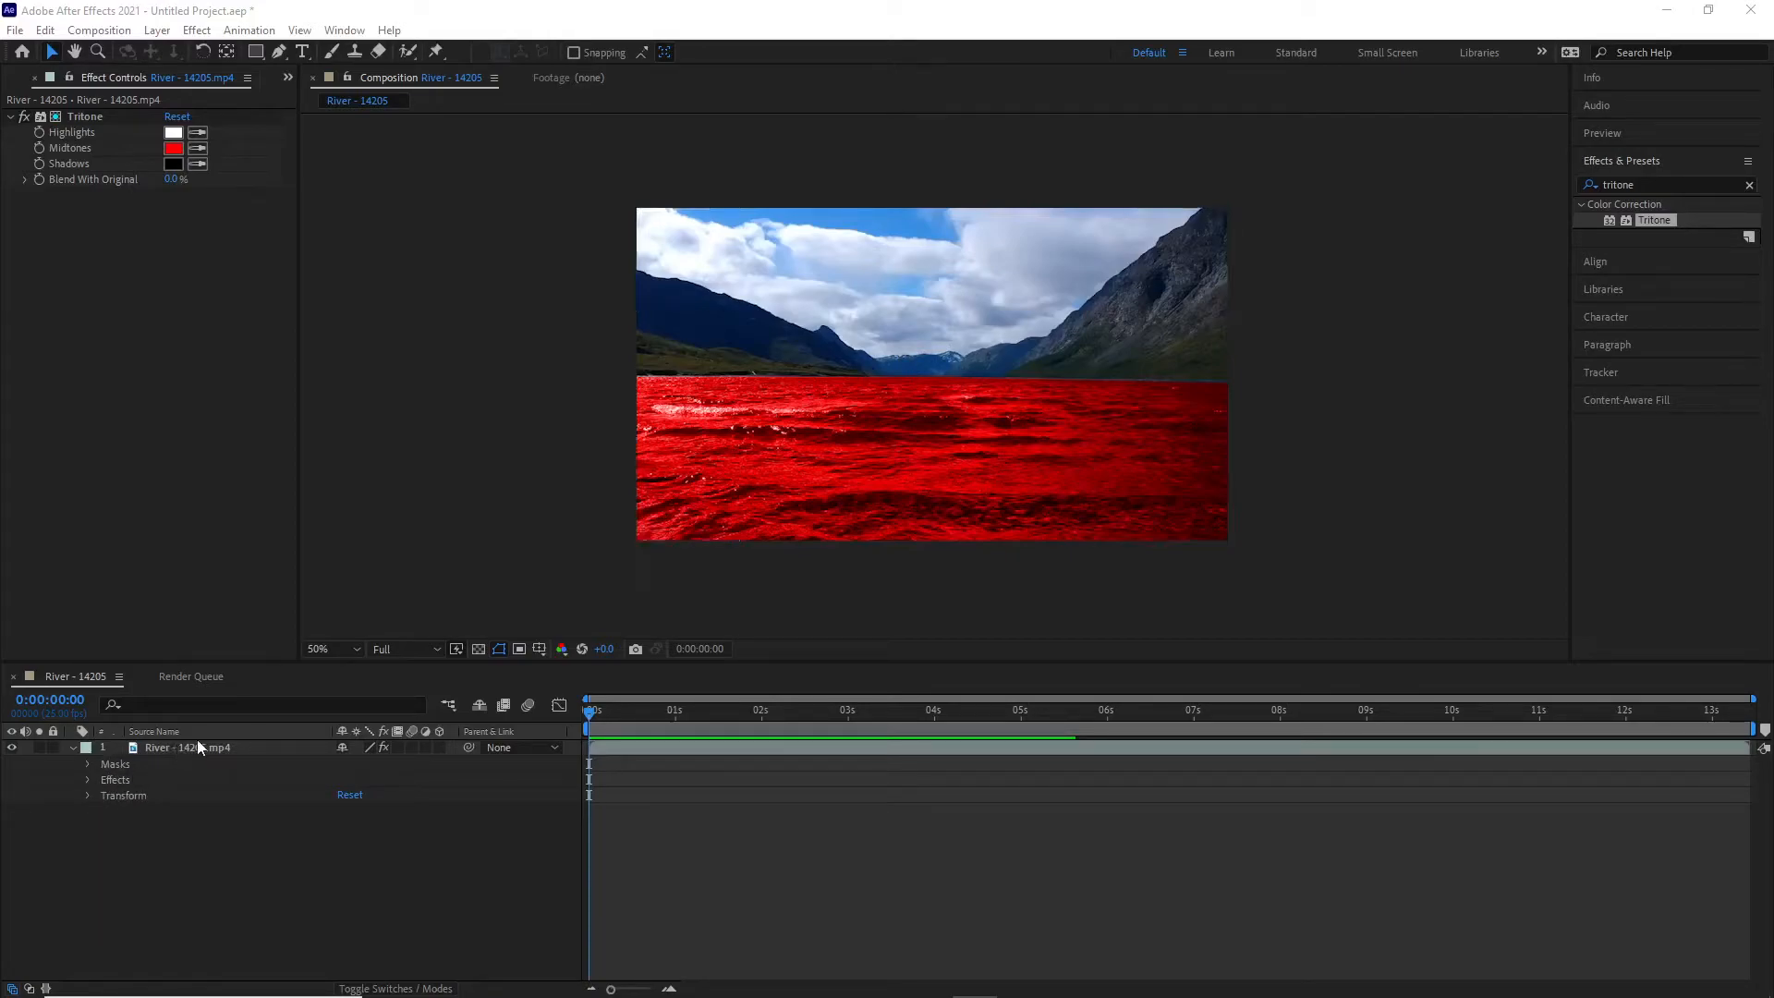
Draw a closed Pen mask around the distant central mountains on the River - 14205.mp4 layer, fitting its two lower corners to the shoreline.
left_click(277, 52)
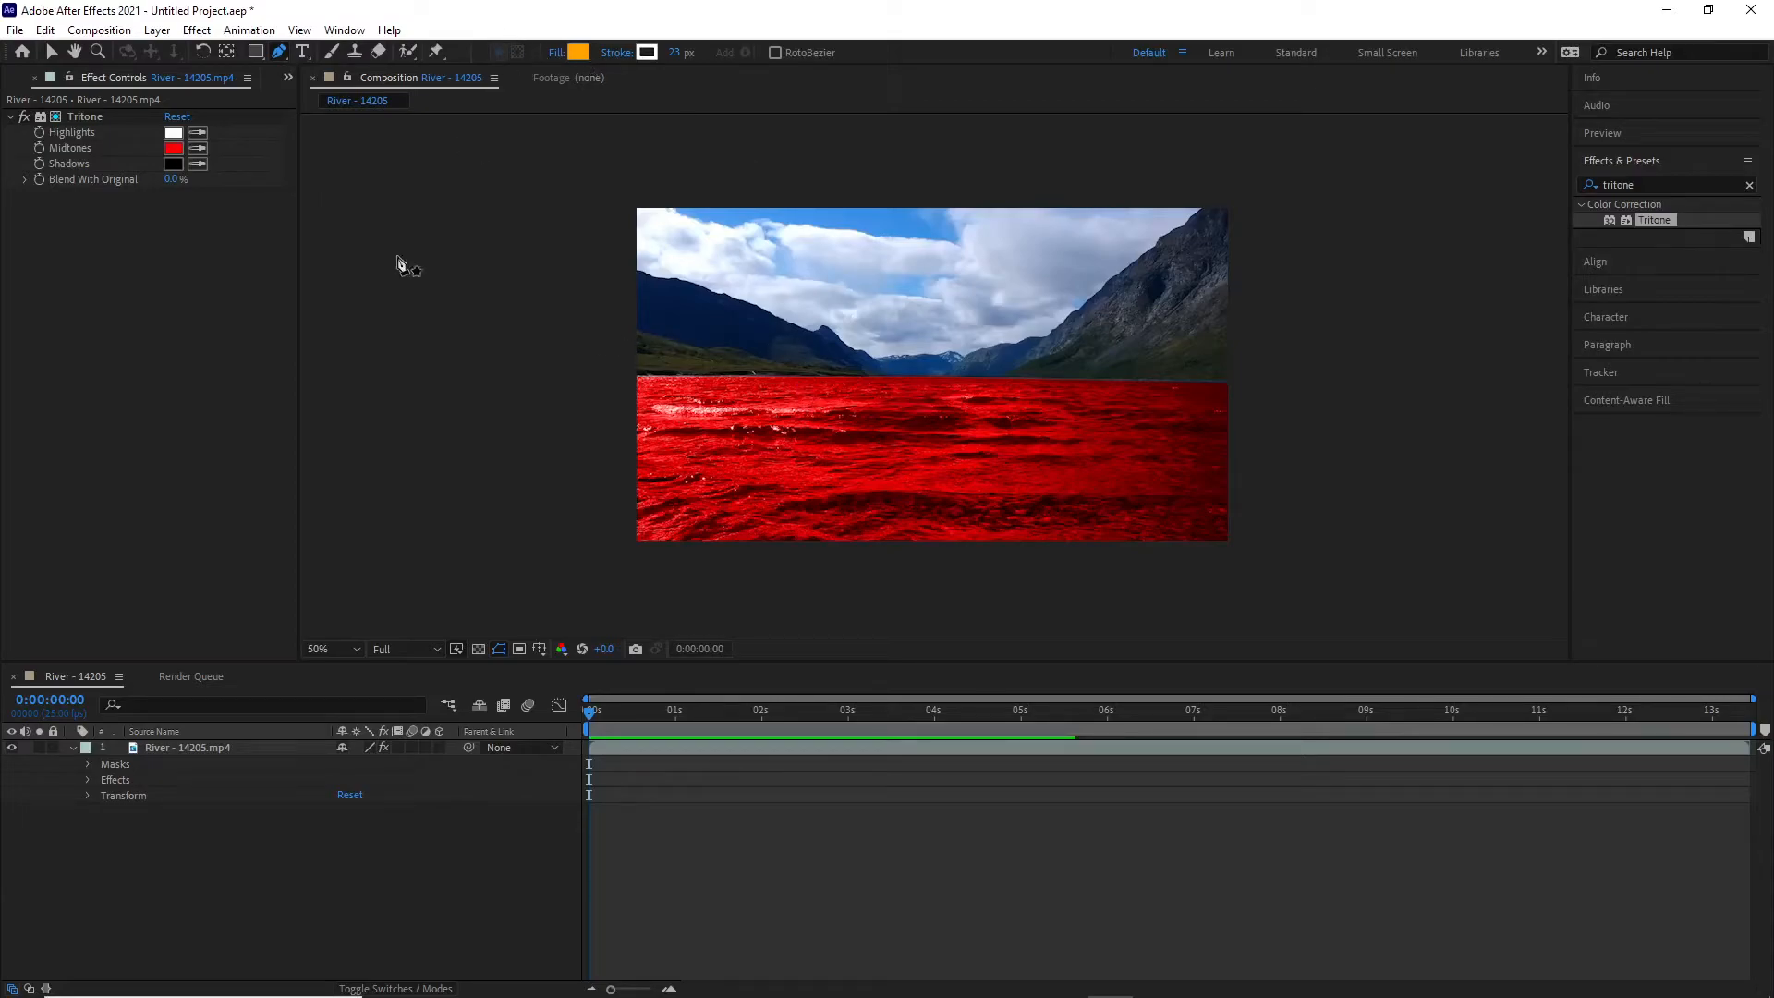
left_click(255, 747)
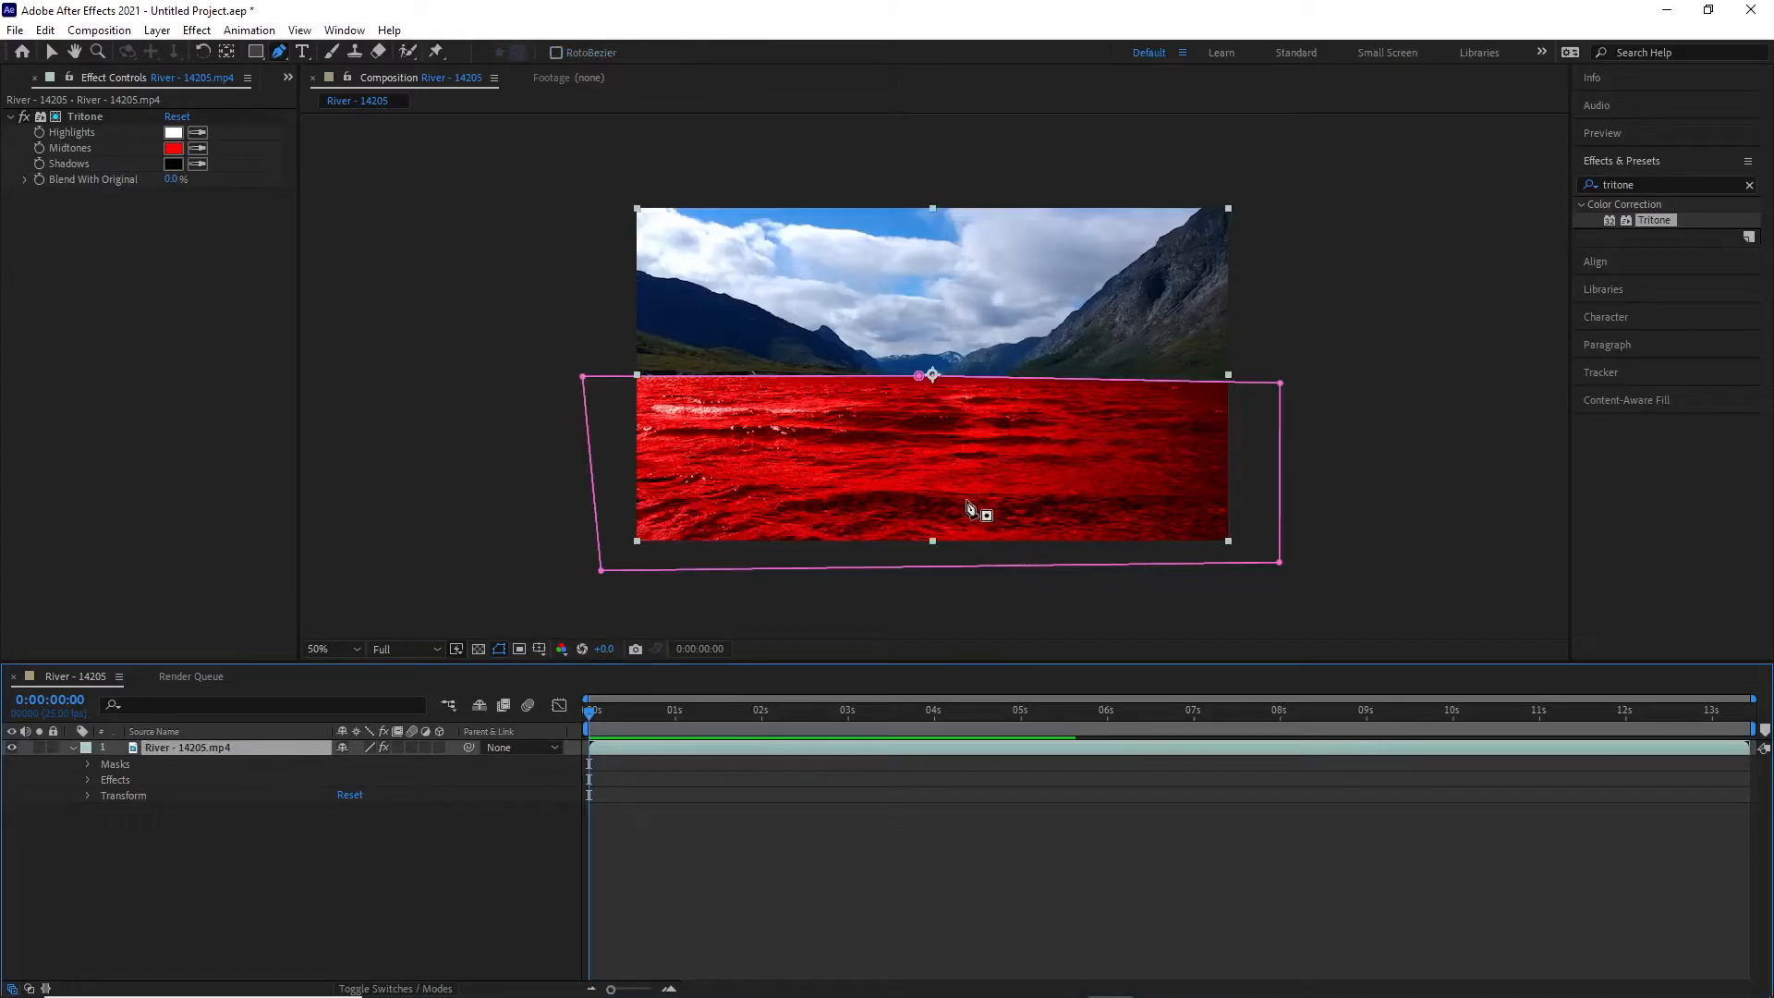
key("period")
key("period")
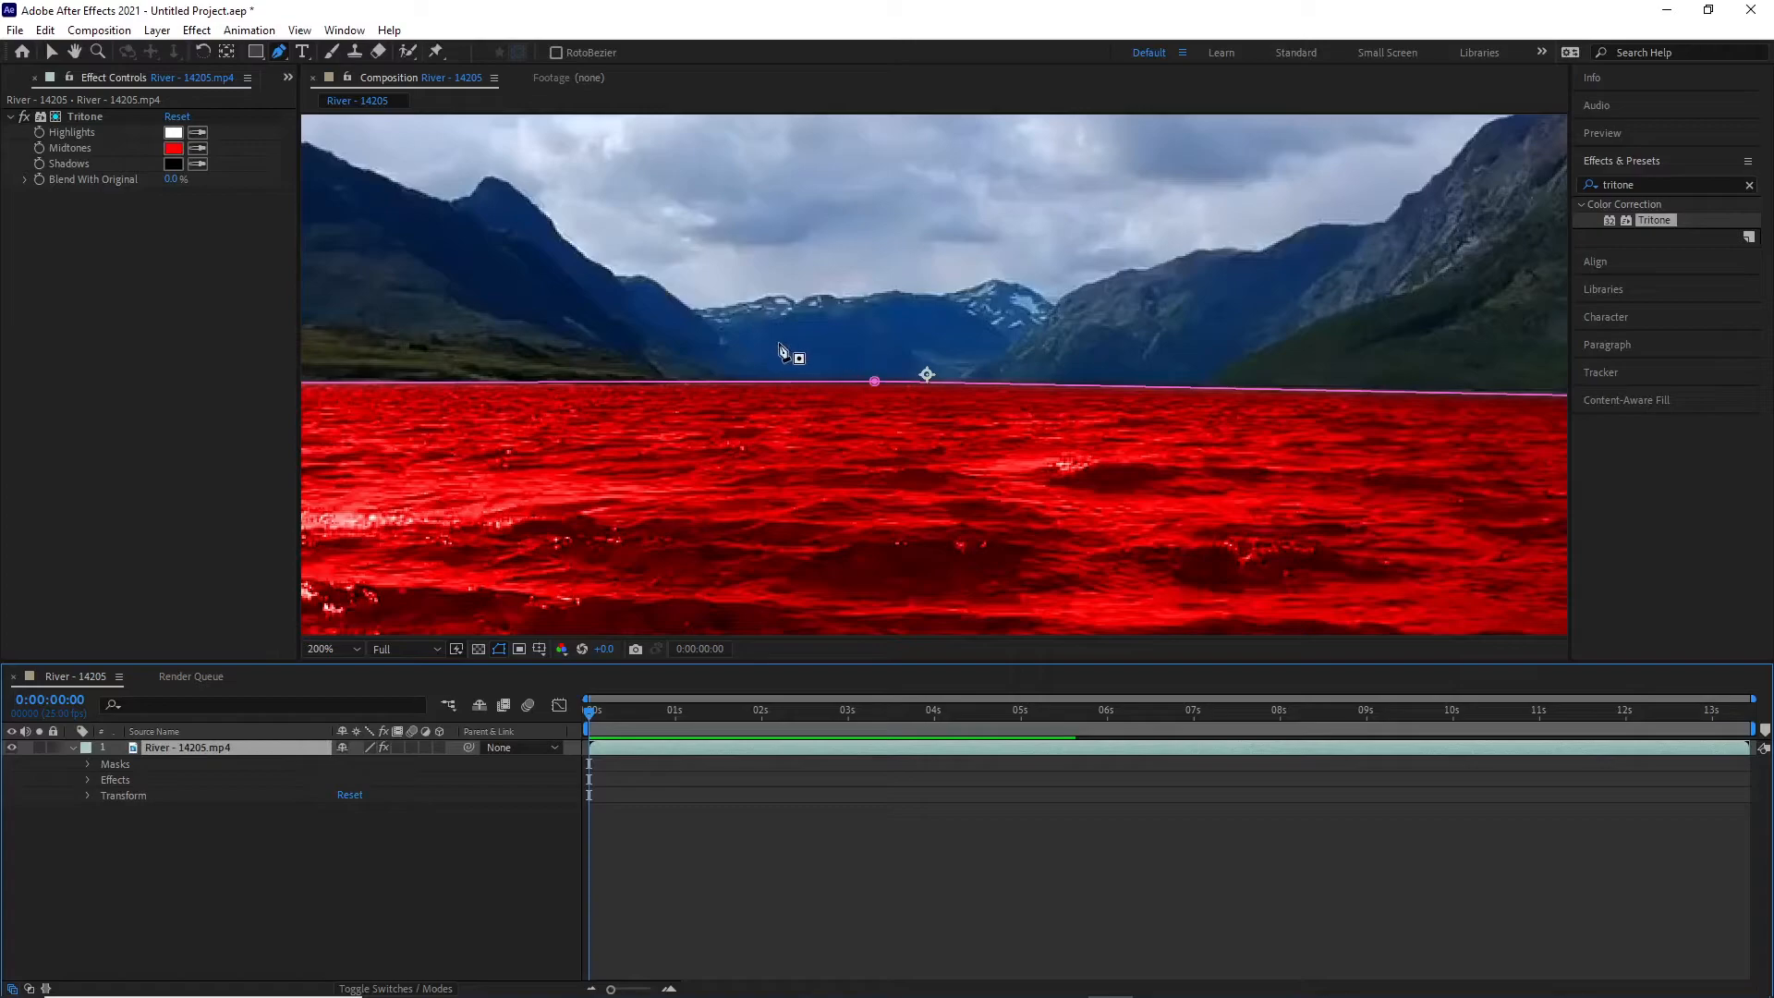
scroll(779, 344, "up", 1)
scroll(780, 344, "down", 1)
scroll(748, 384, "up", 1)
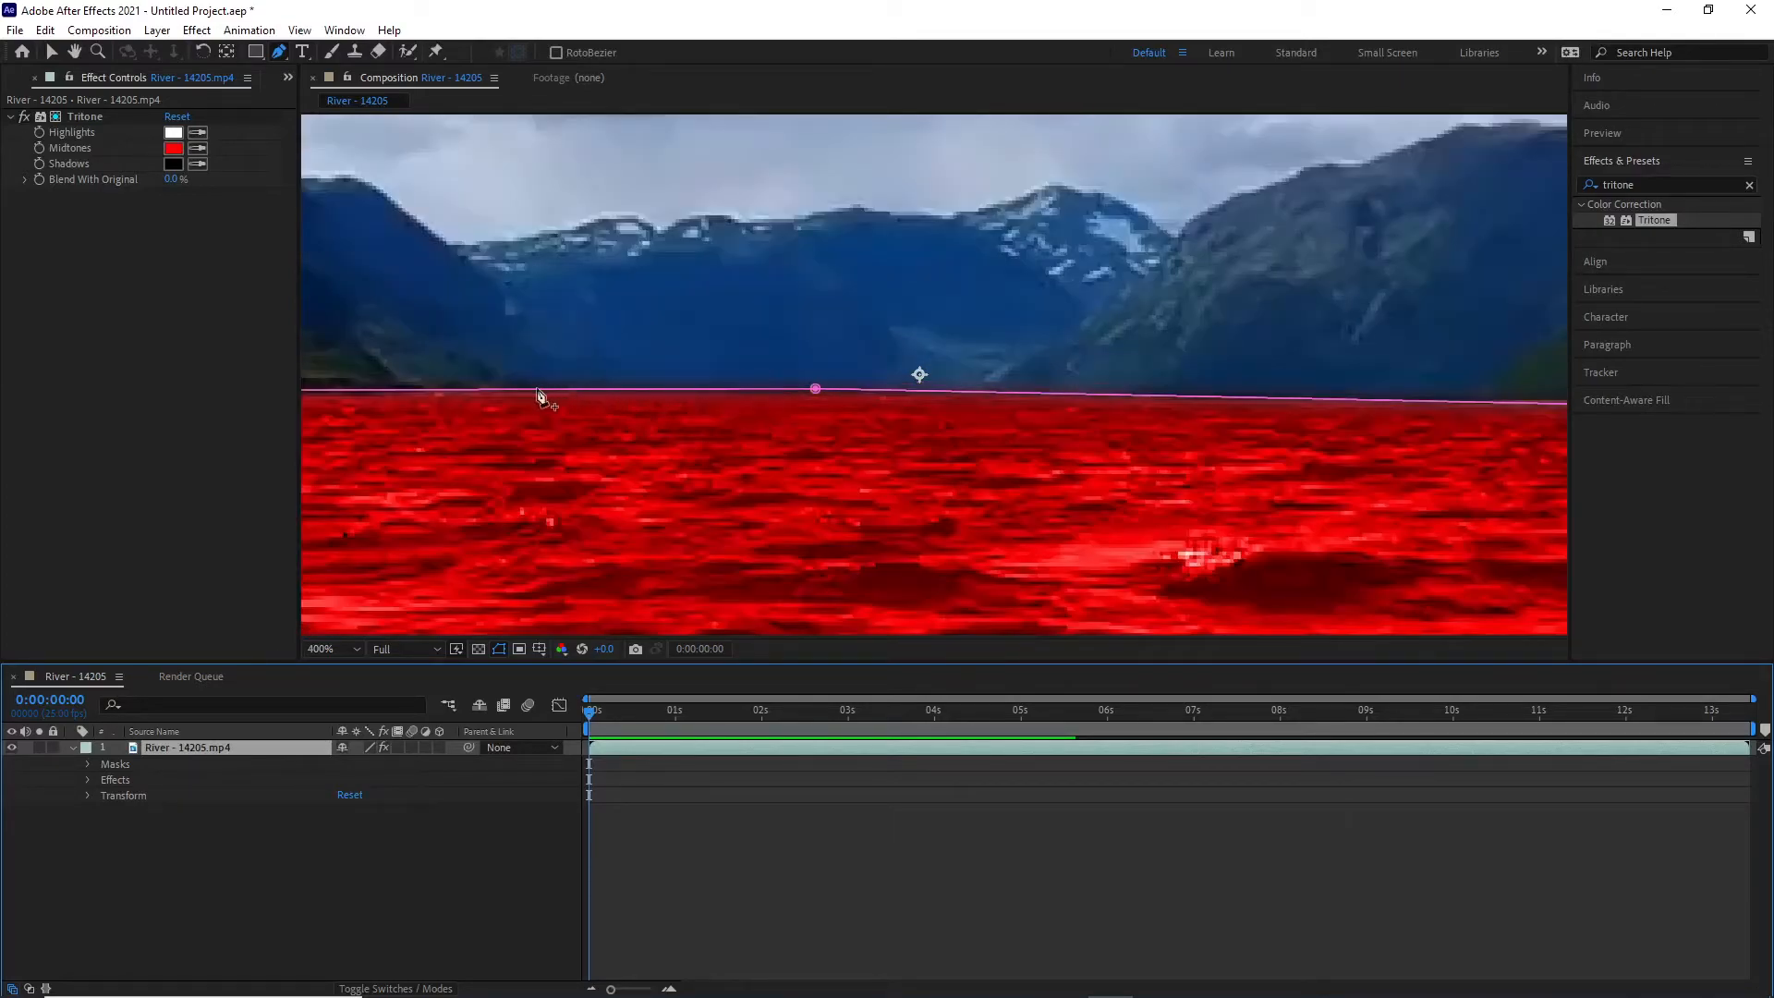
left_click_drag(512, 306, 437, 243)
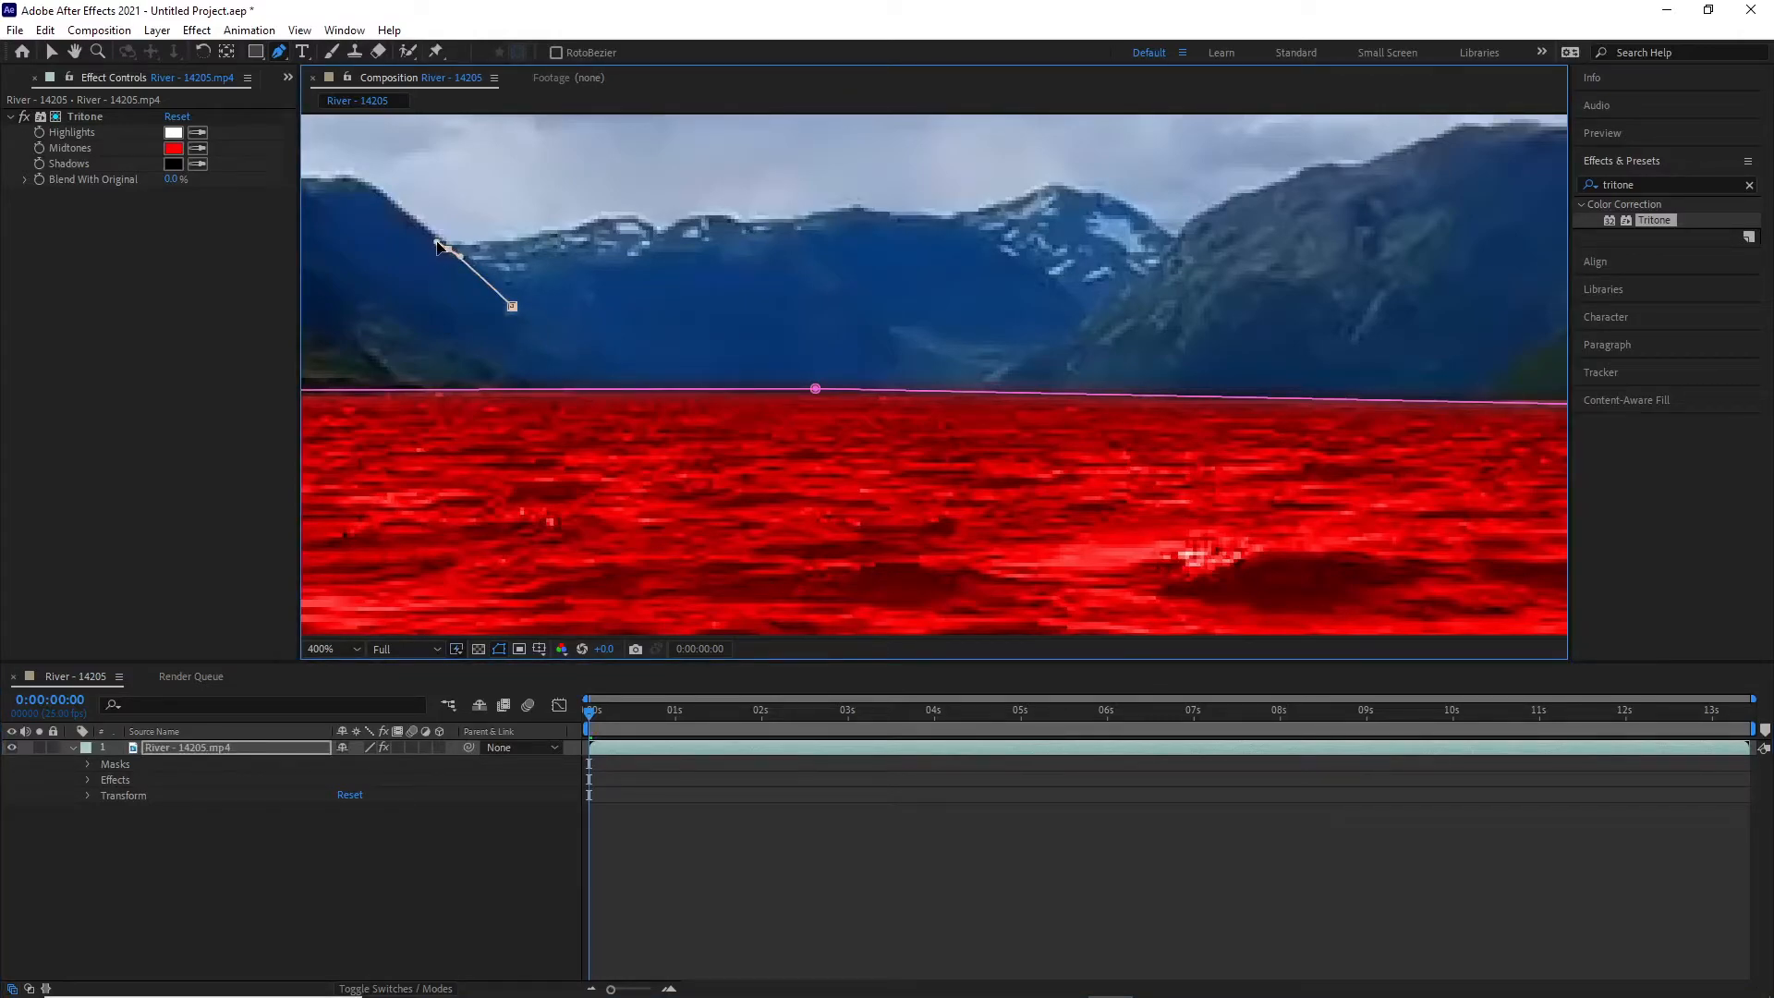
left_click_drag(547, 234, 560, 225)
left_click(579, 230)
left_click(644, 225)
left_click(666, 235)
left_click(735, 222)
left_click(772, 225)
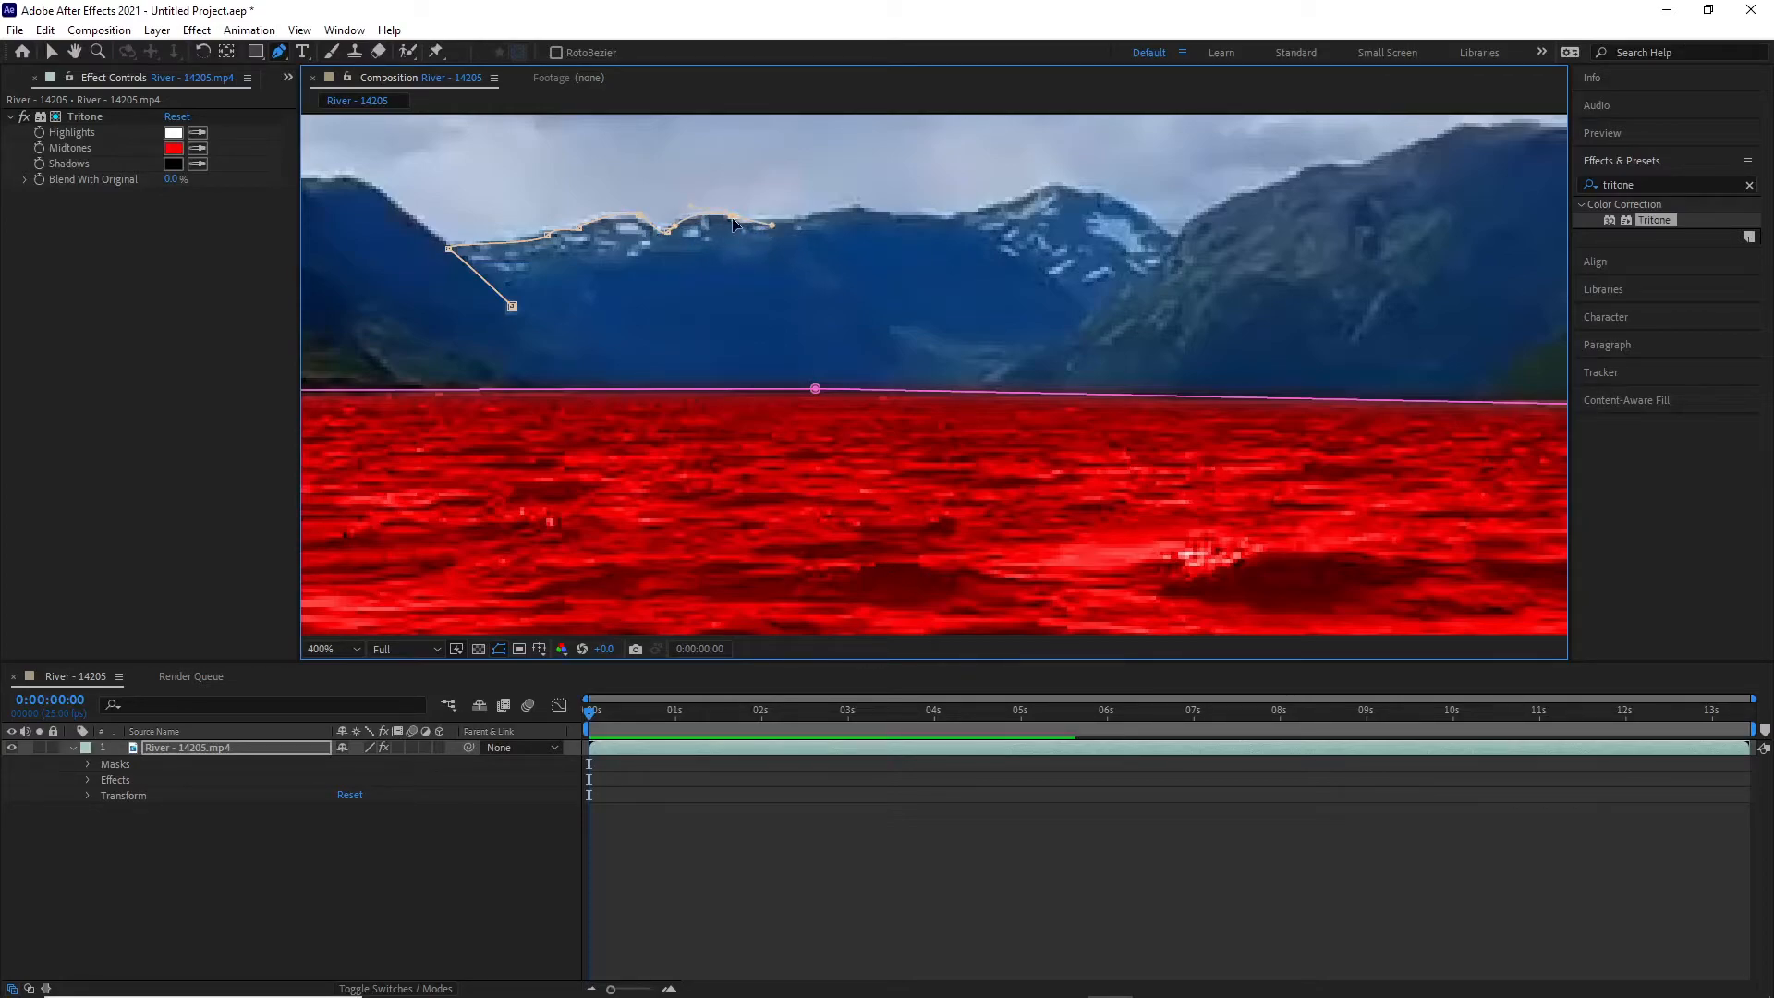
left_click(803, 219)
left_click(813, 211)
left_click(901, 215)
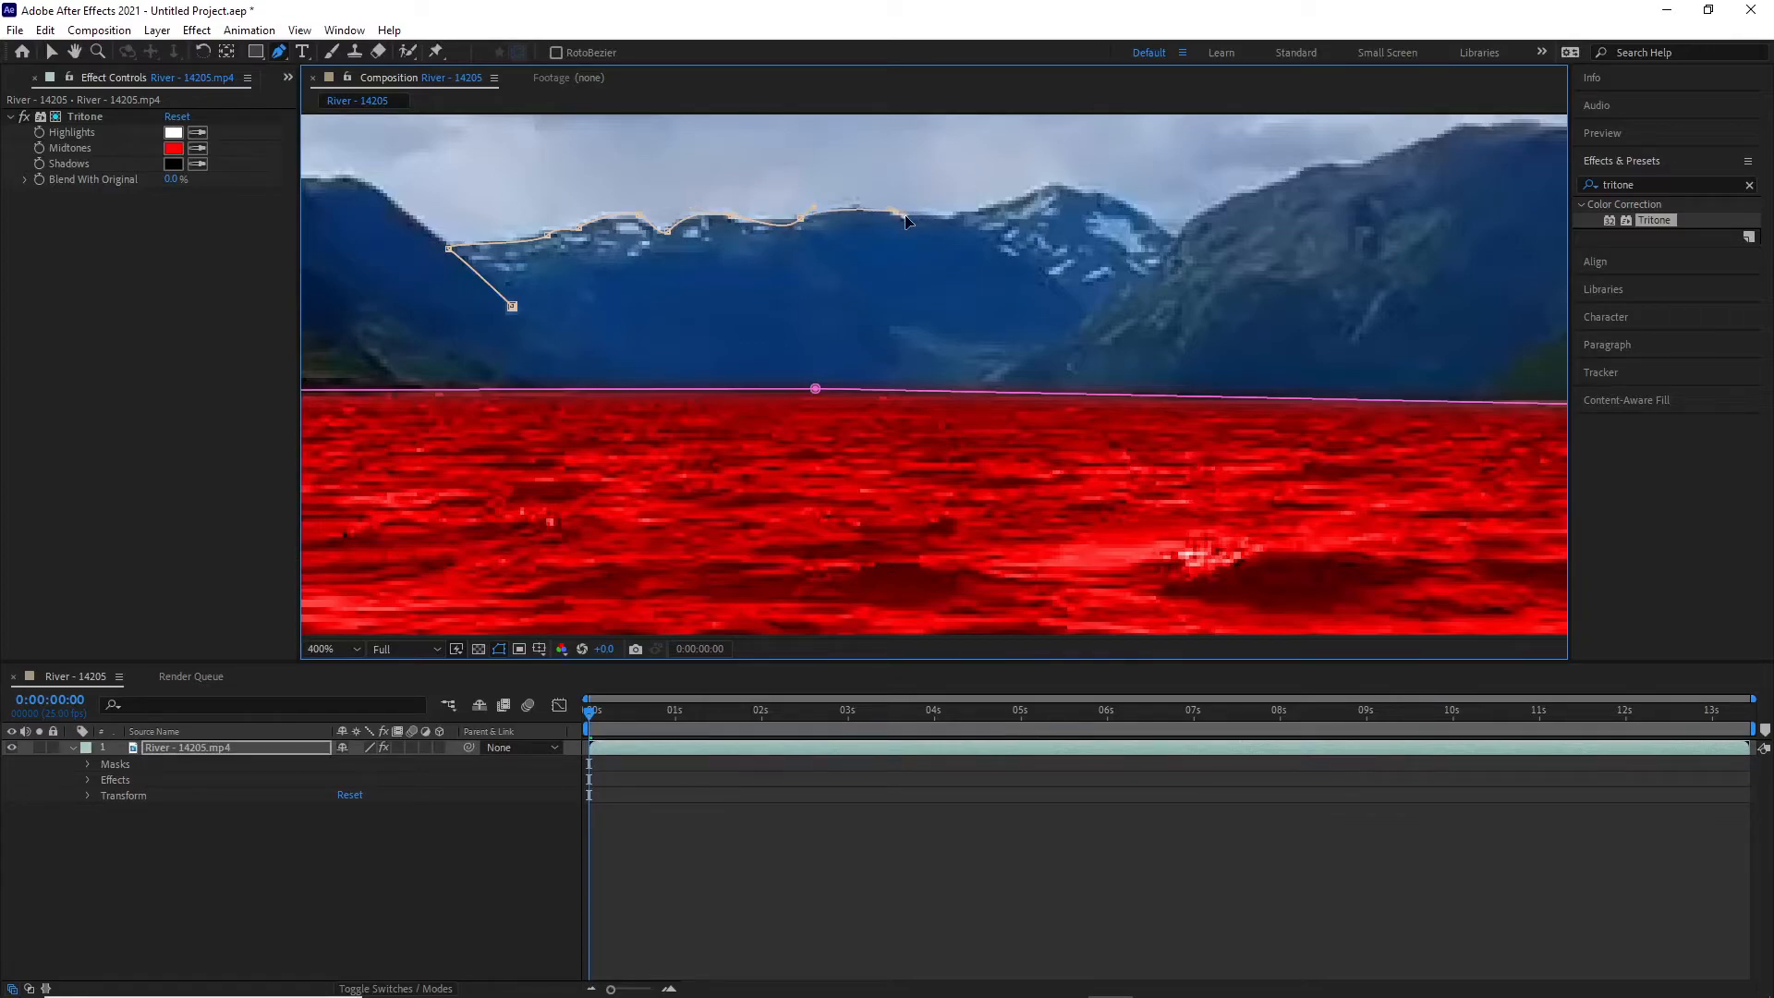
left_click(960, 207)
left_click(982, 215)
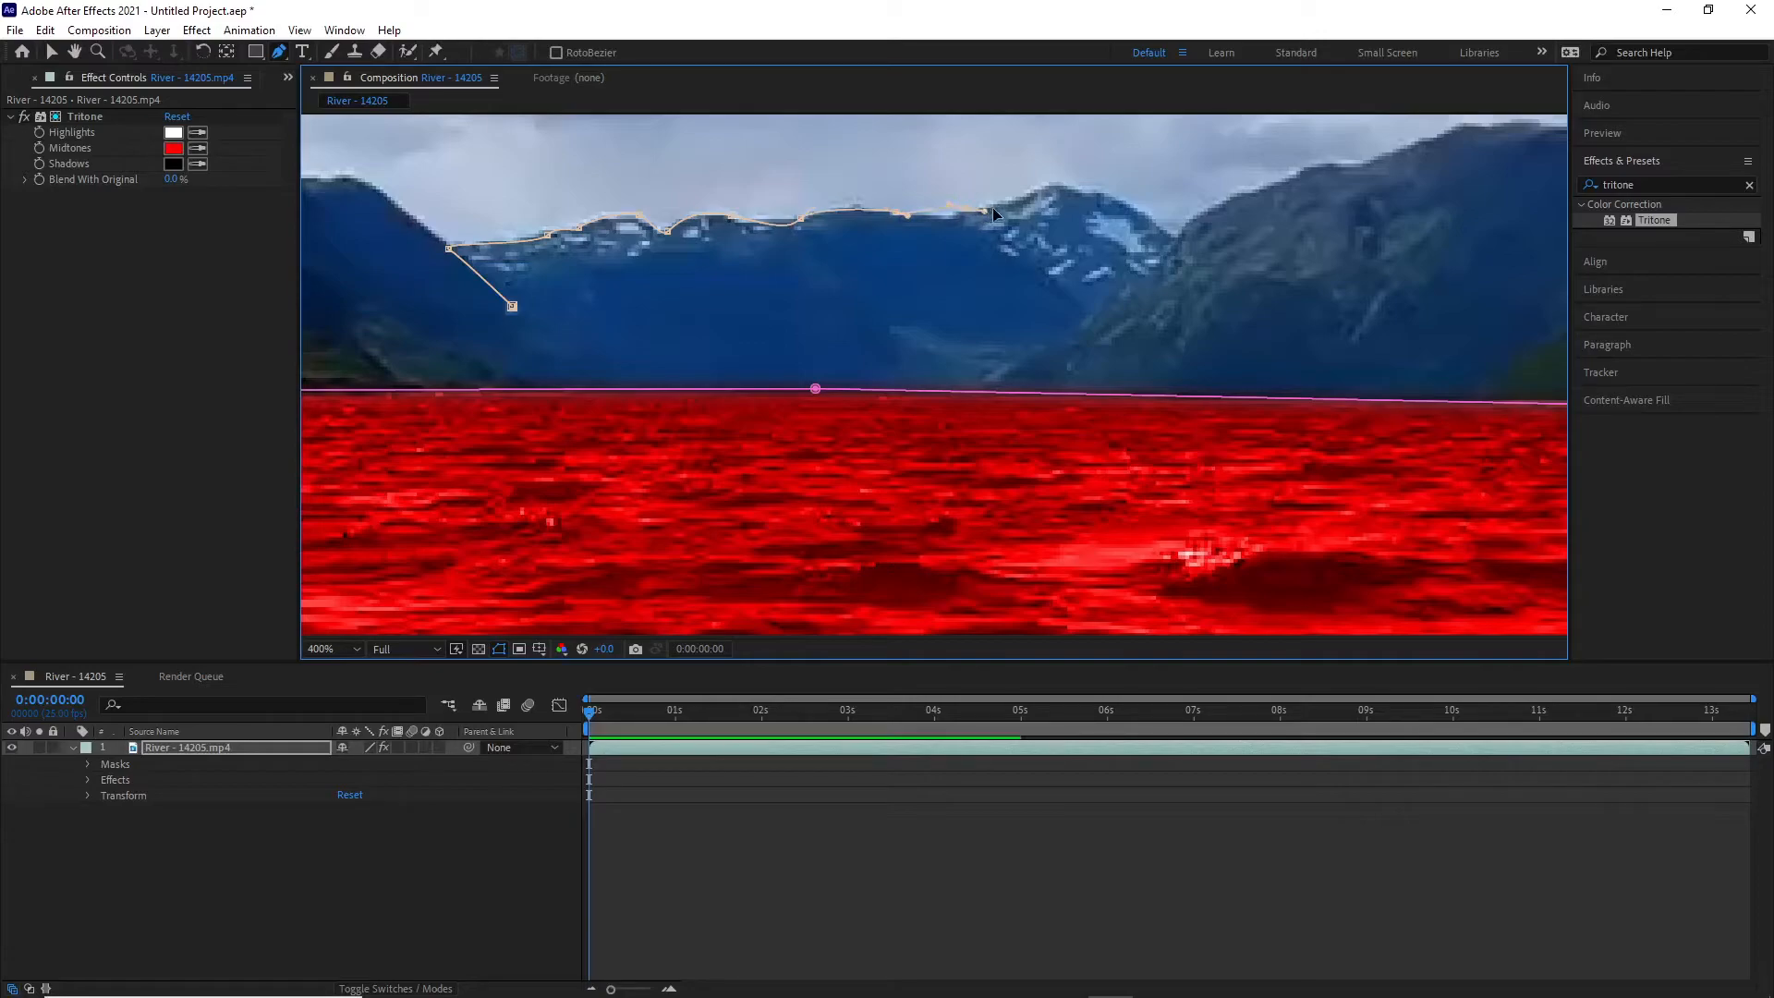
left_click(1047, 186)
left_click(1090, 193)
left_click_drag(1176, 242, 1241, 308)
left_click_drag(1147, 273, 1134, 282)
key("ctrl+z")
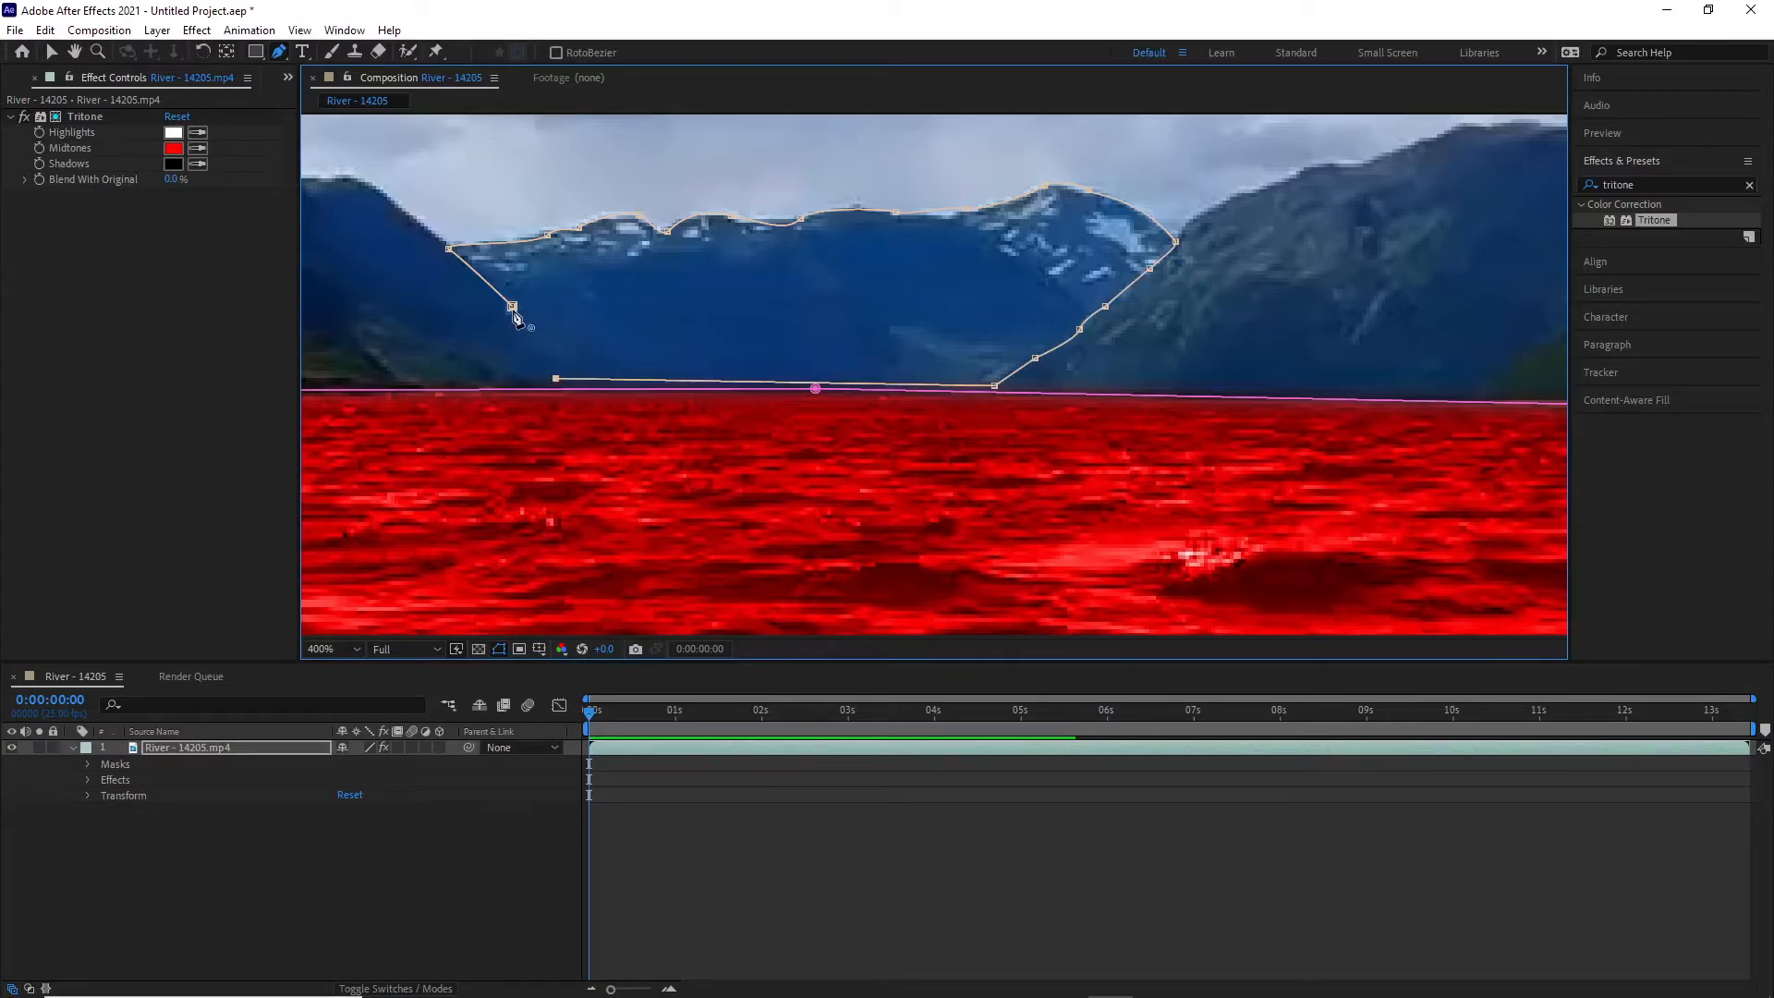
left_click(513, 310)
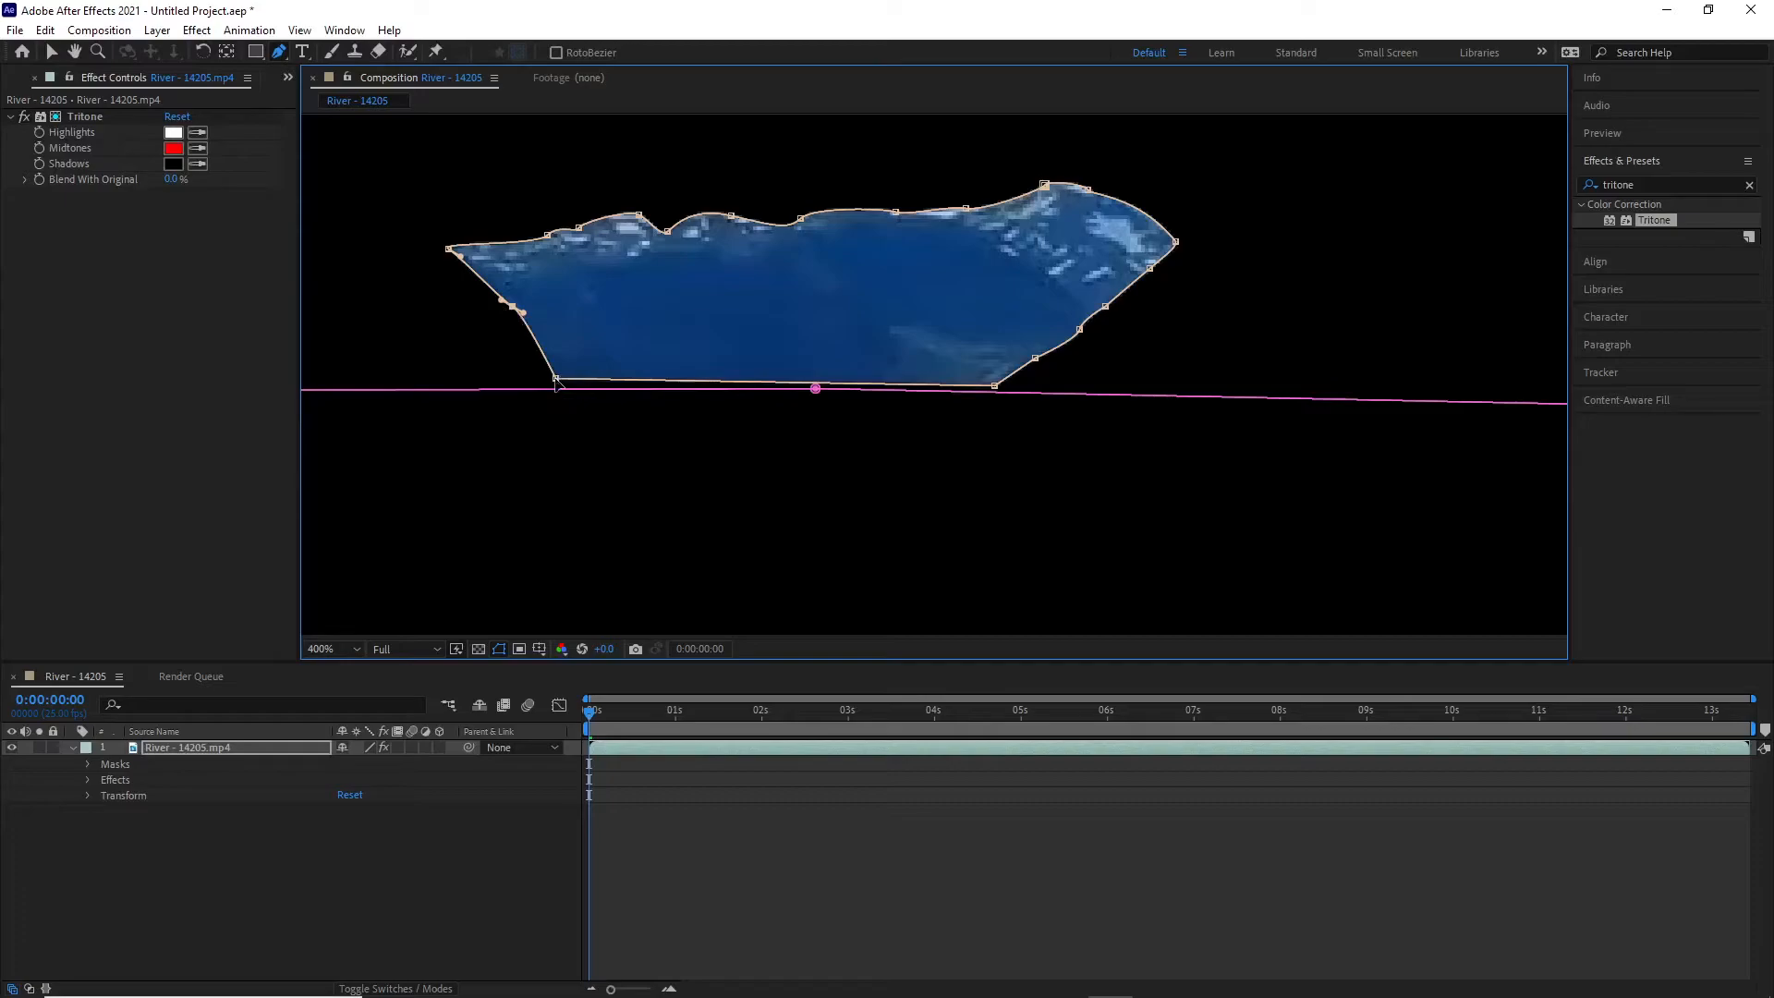
left_click_drag(555, 378, 556, 383)
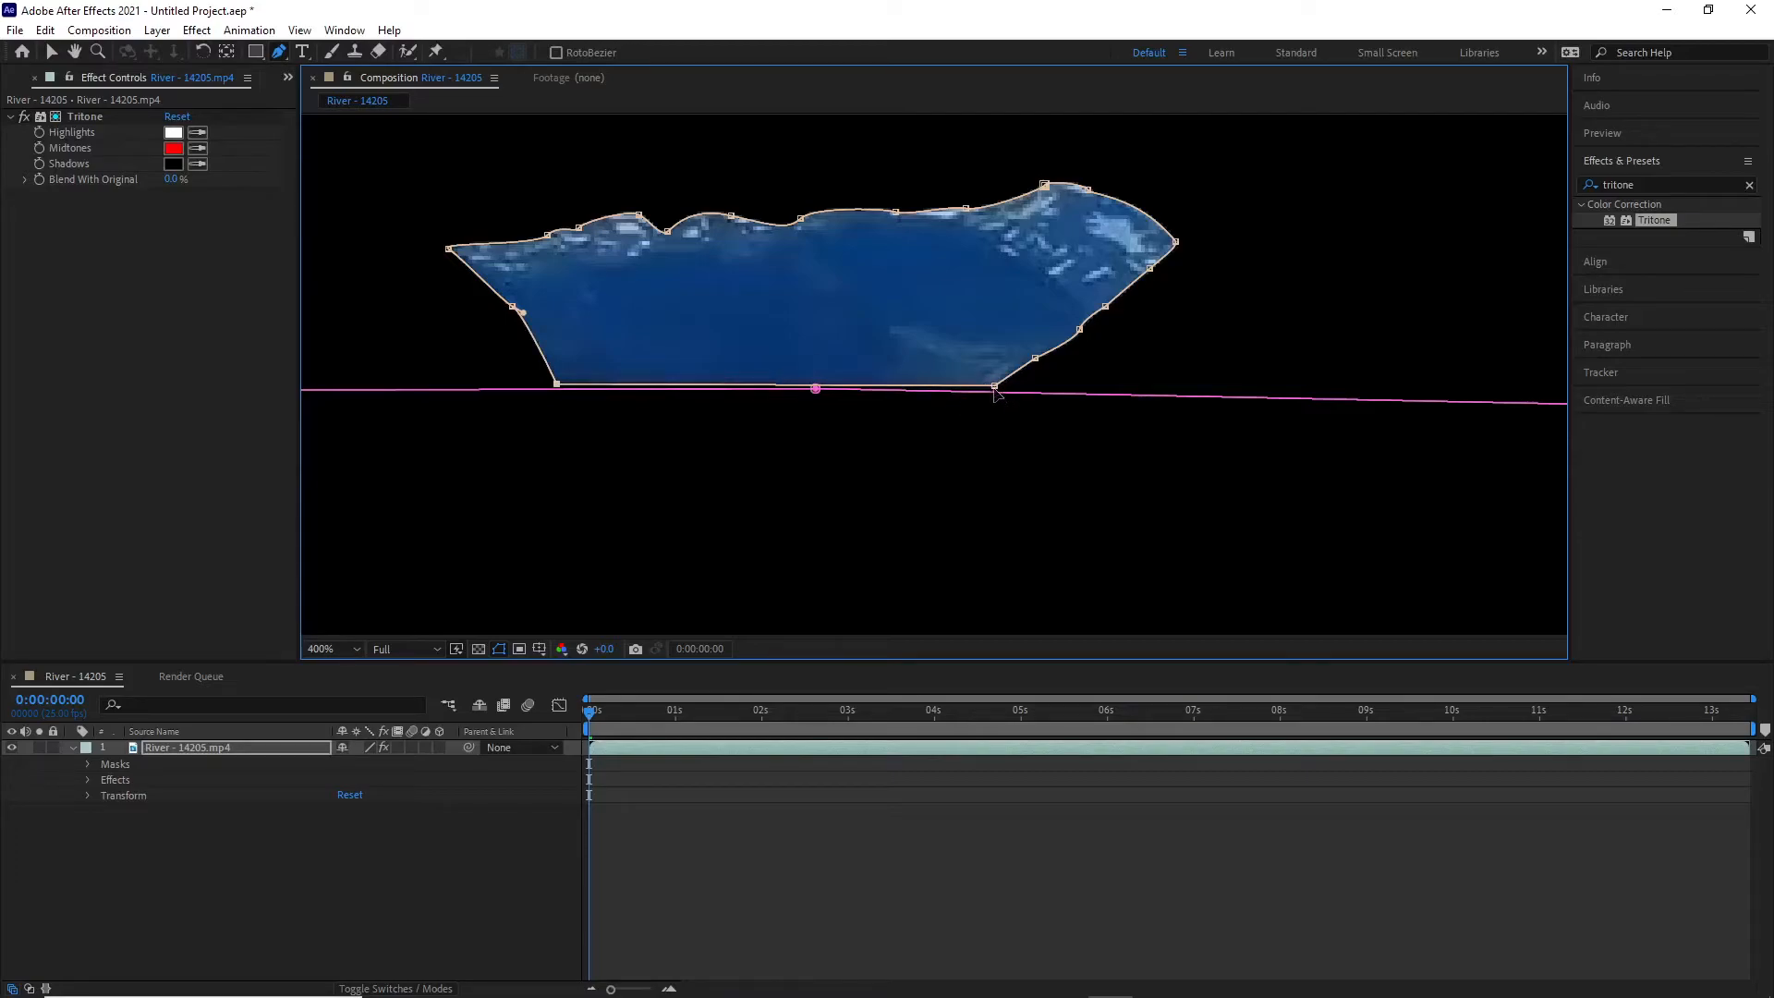
left_click_drag(996, 386, 998, 391)
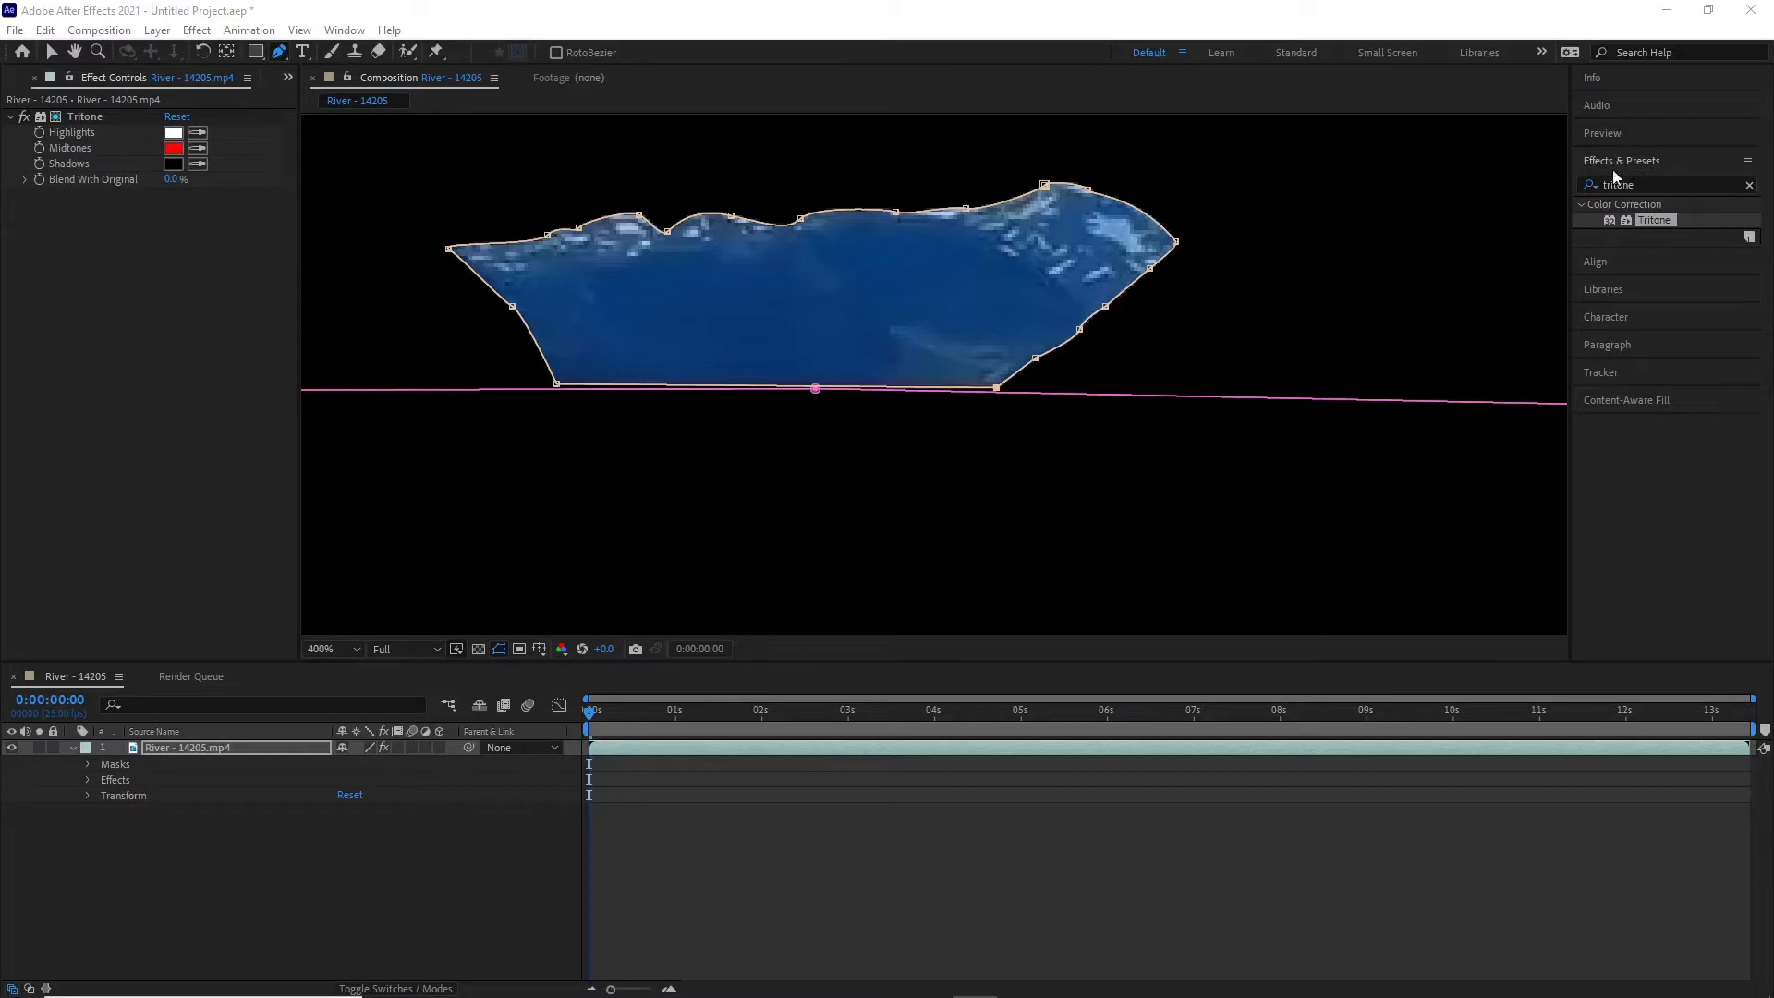
Apply a second Tritone effect to the river layer, then expand the layer's effects and collapse the first Tritone.
left_click_drag(1654, 220, 467, 264)
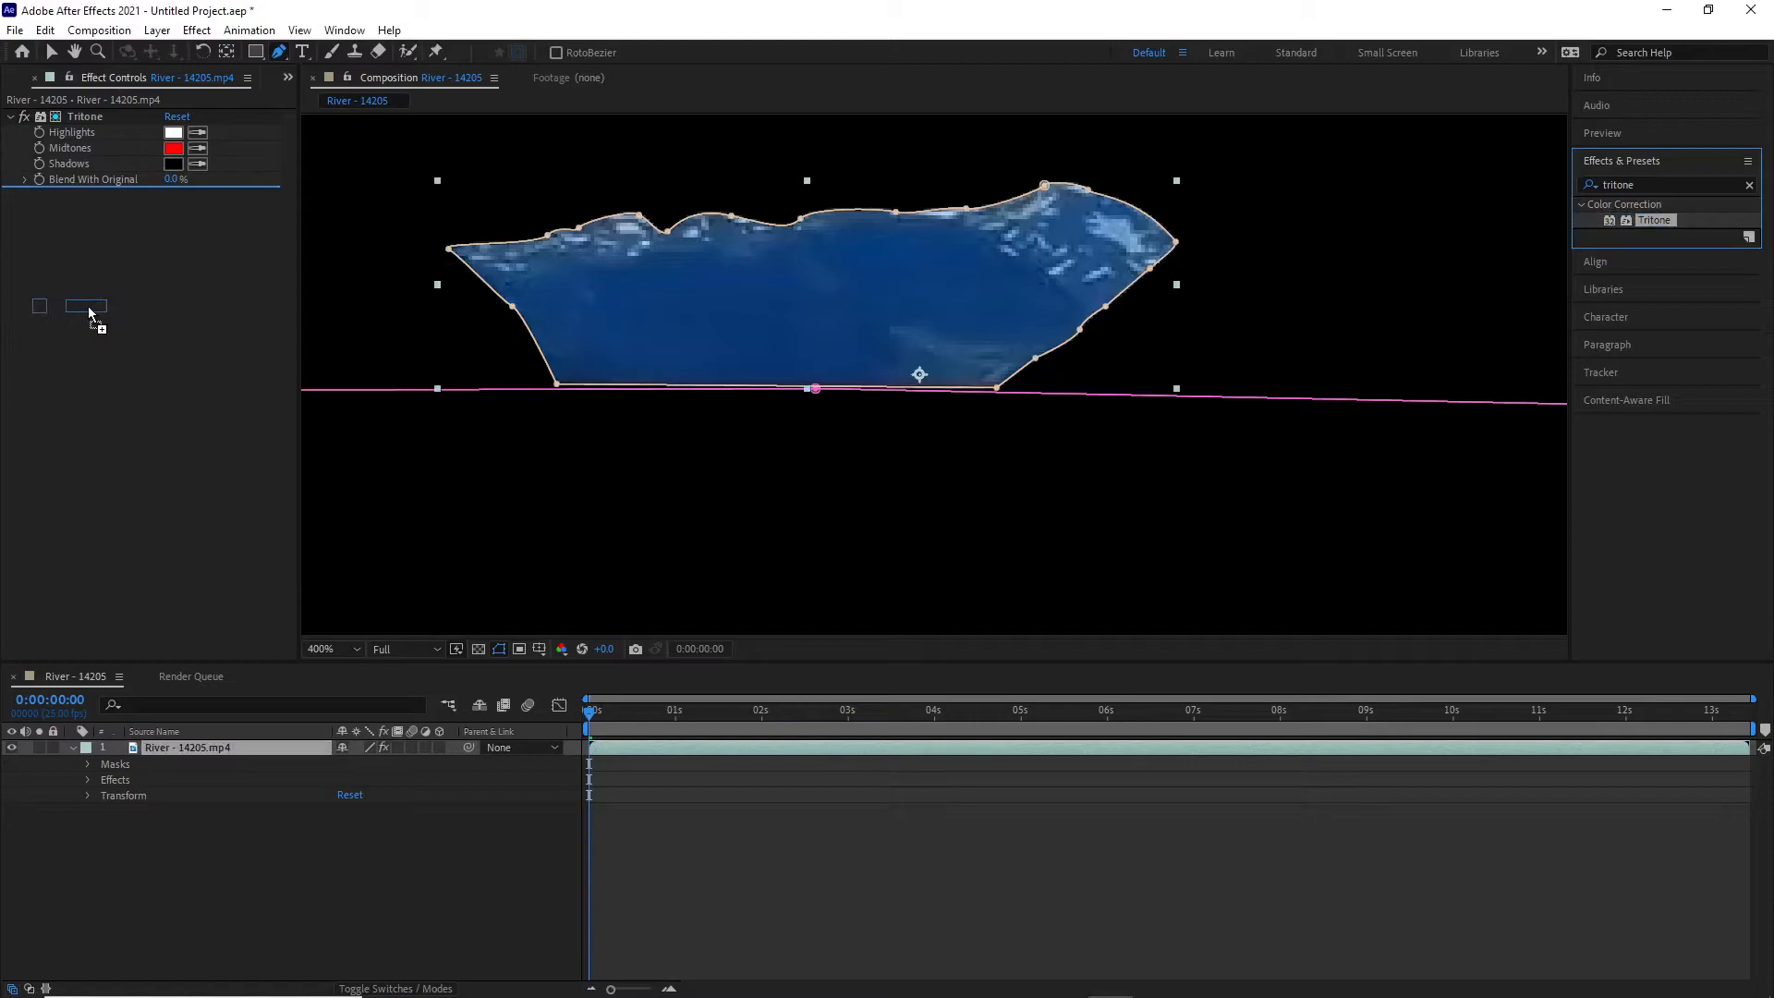
key("v")
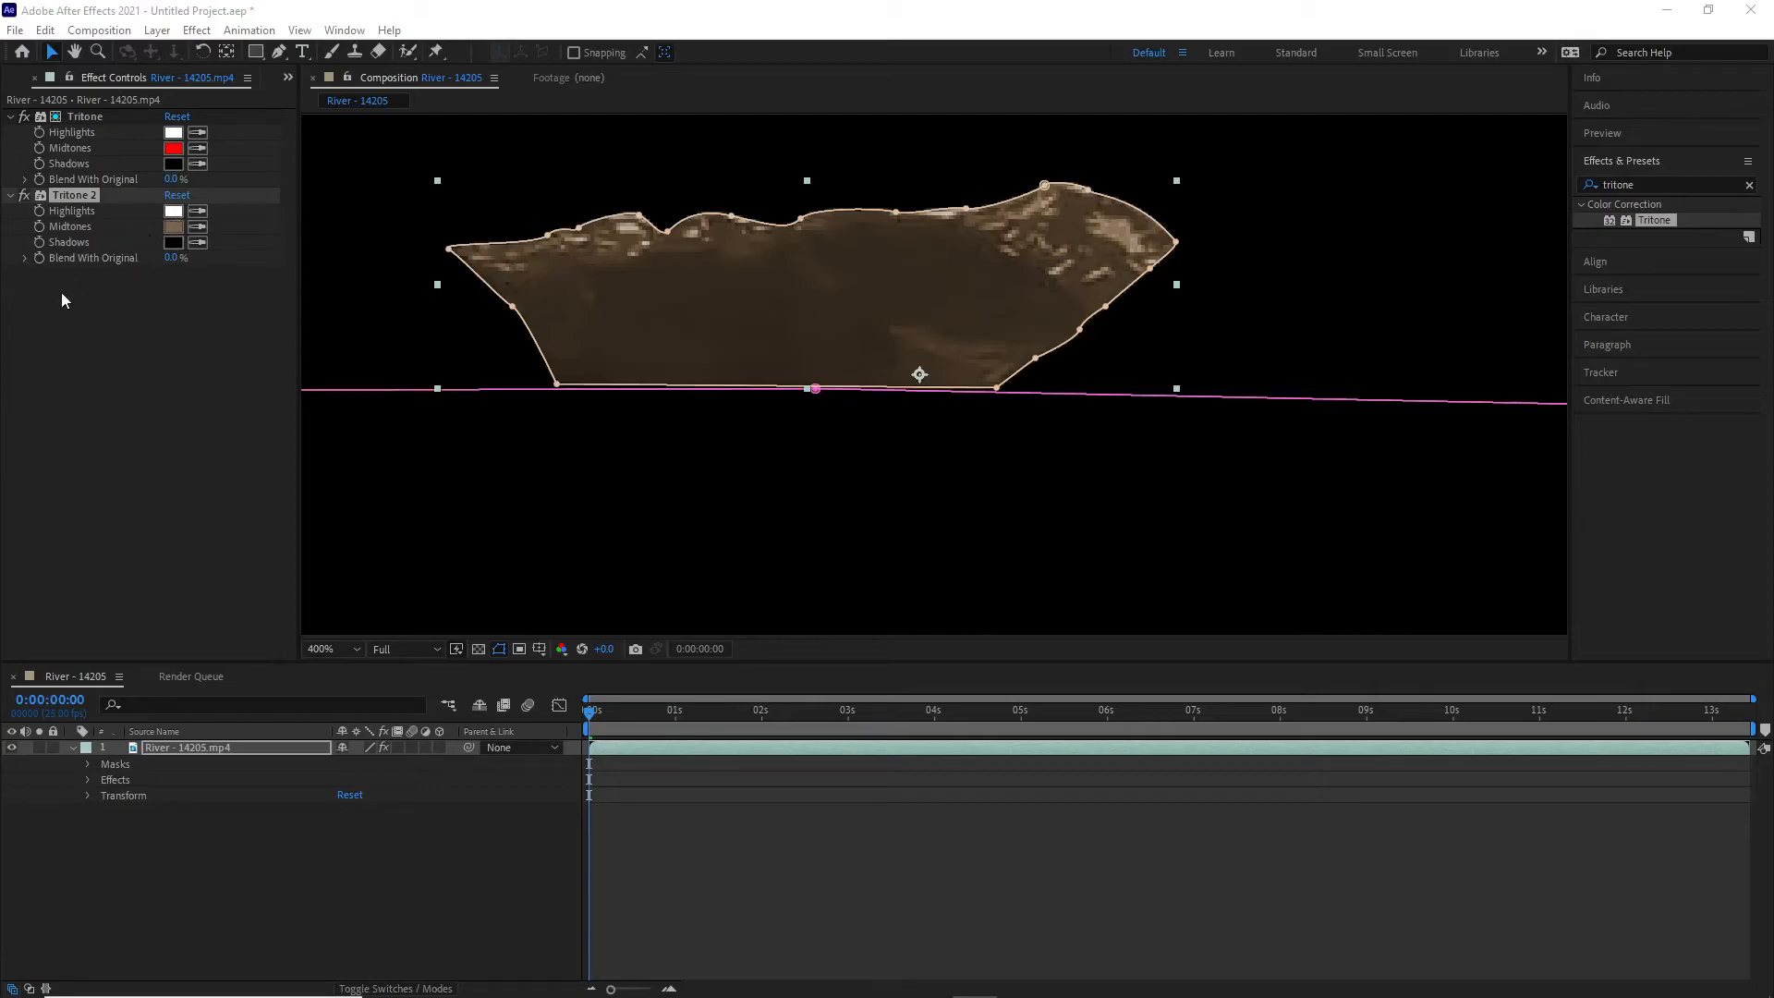
left_click(88, 780)
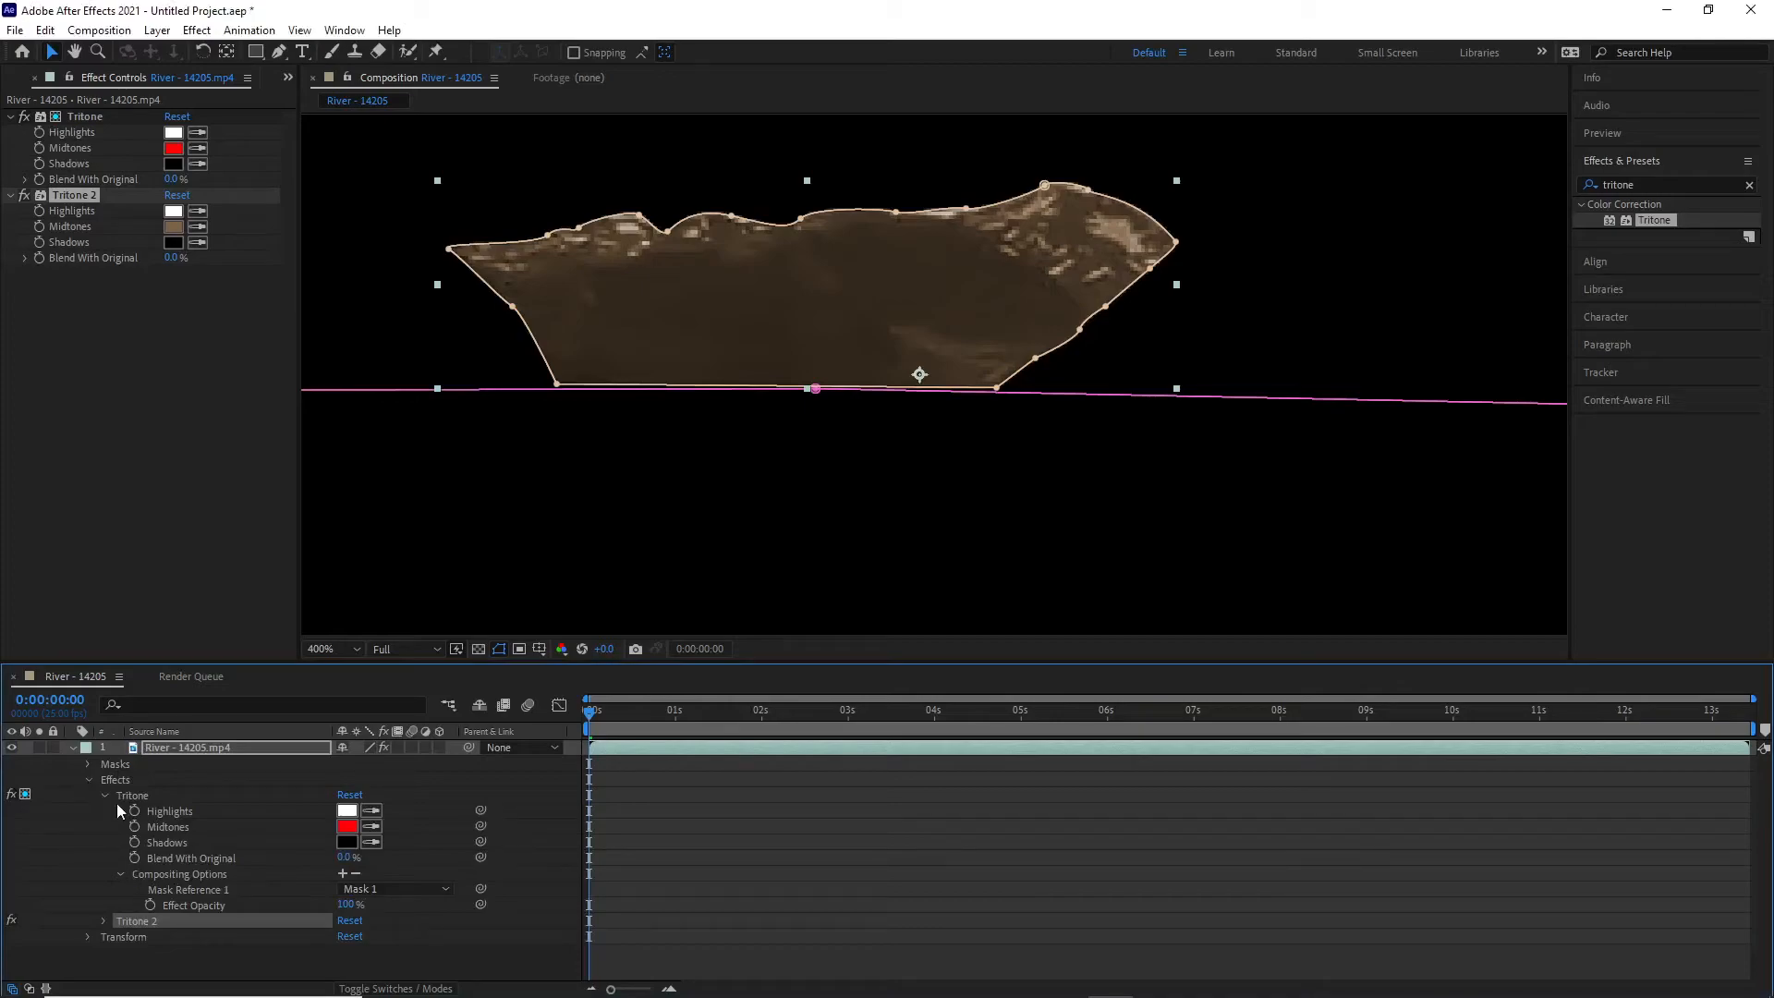
left_click(105, 795)
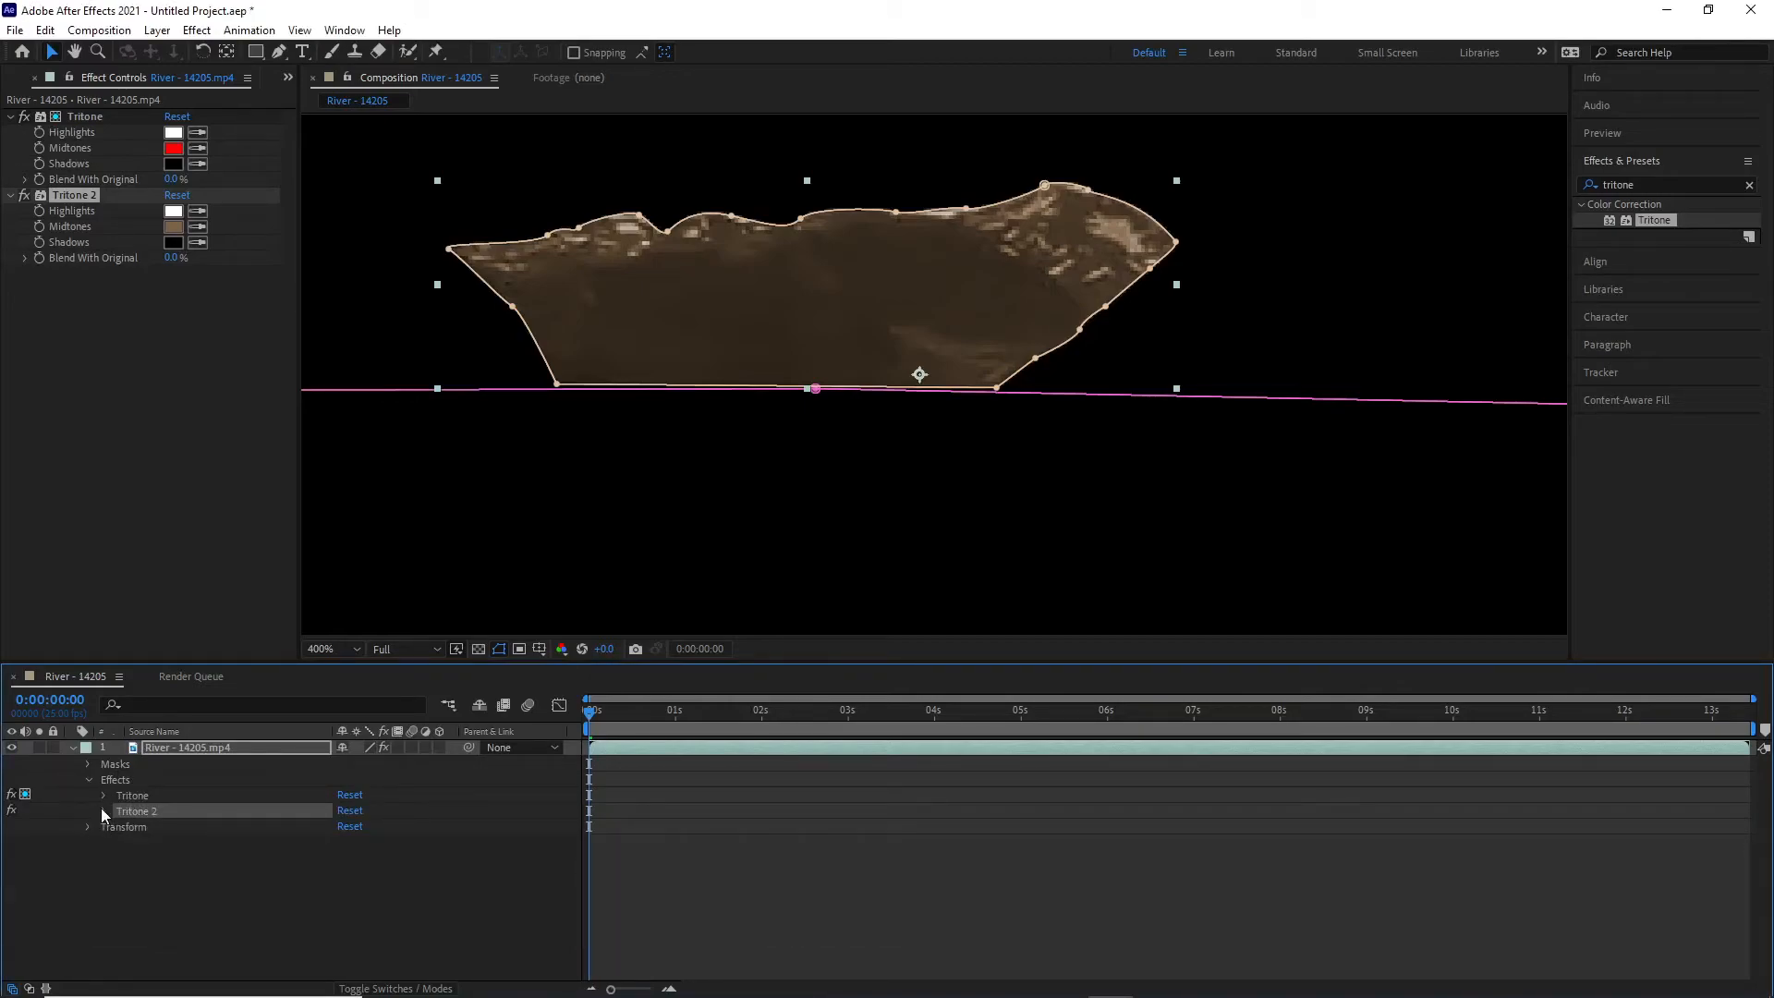
Add a mask reference to the second Tritone's compositing options and set it to Mask 2.
left_click(103, 812)
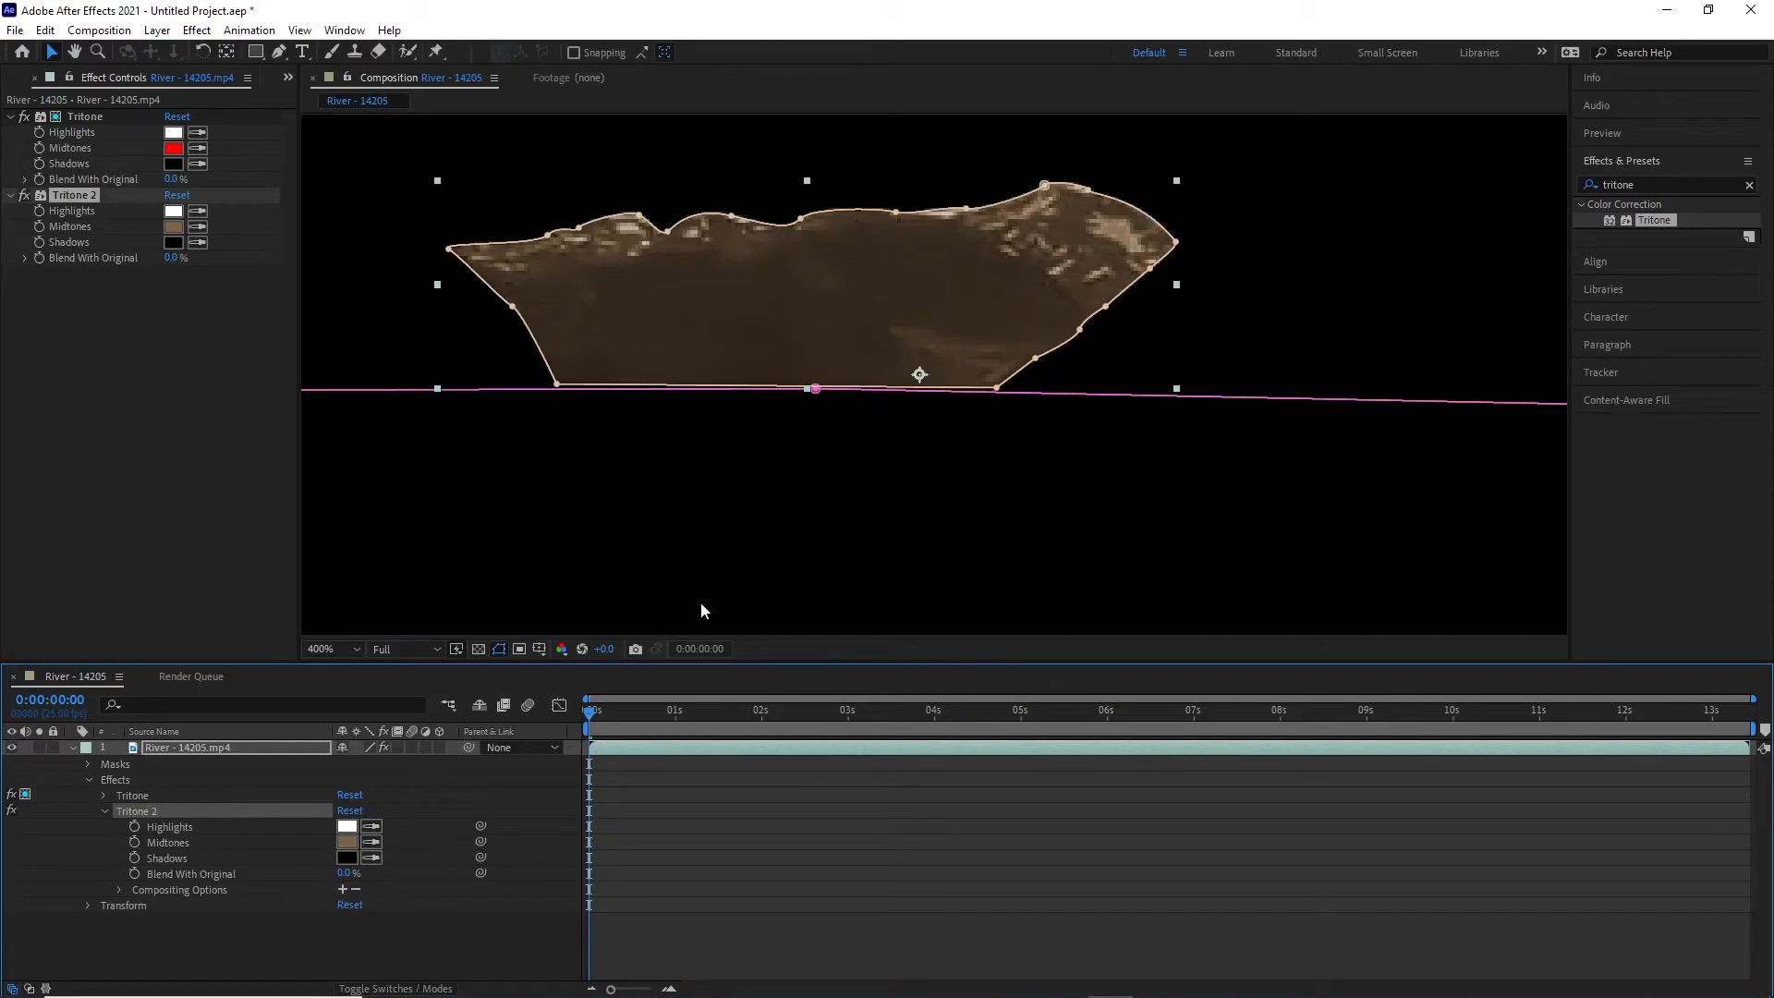
left_click(342, 889)
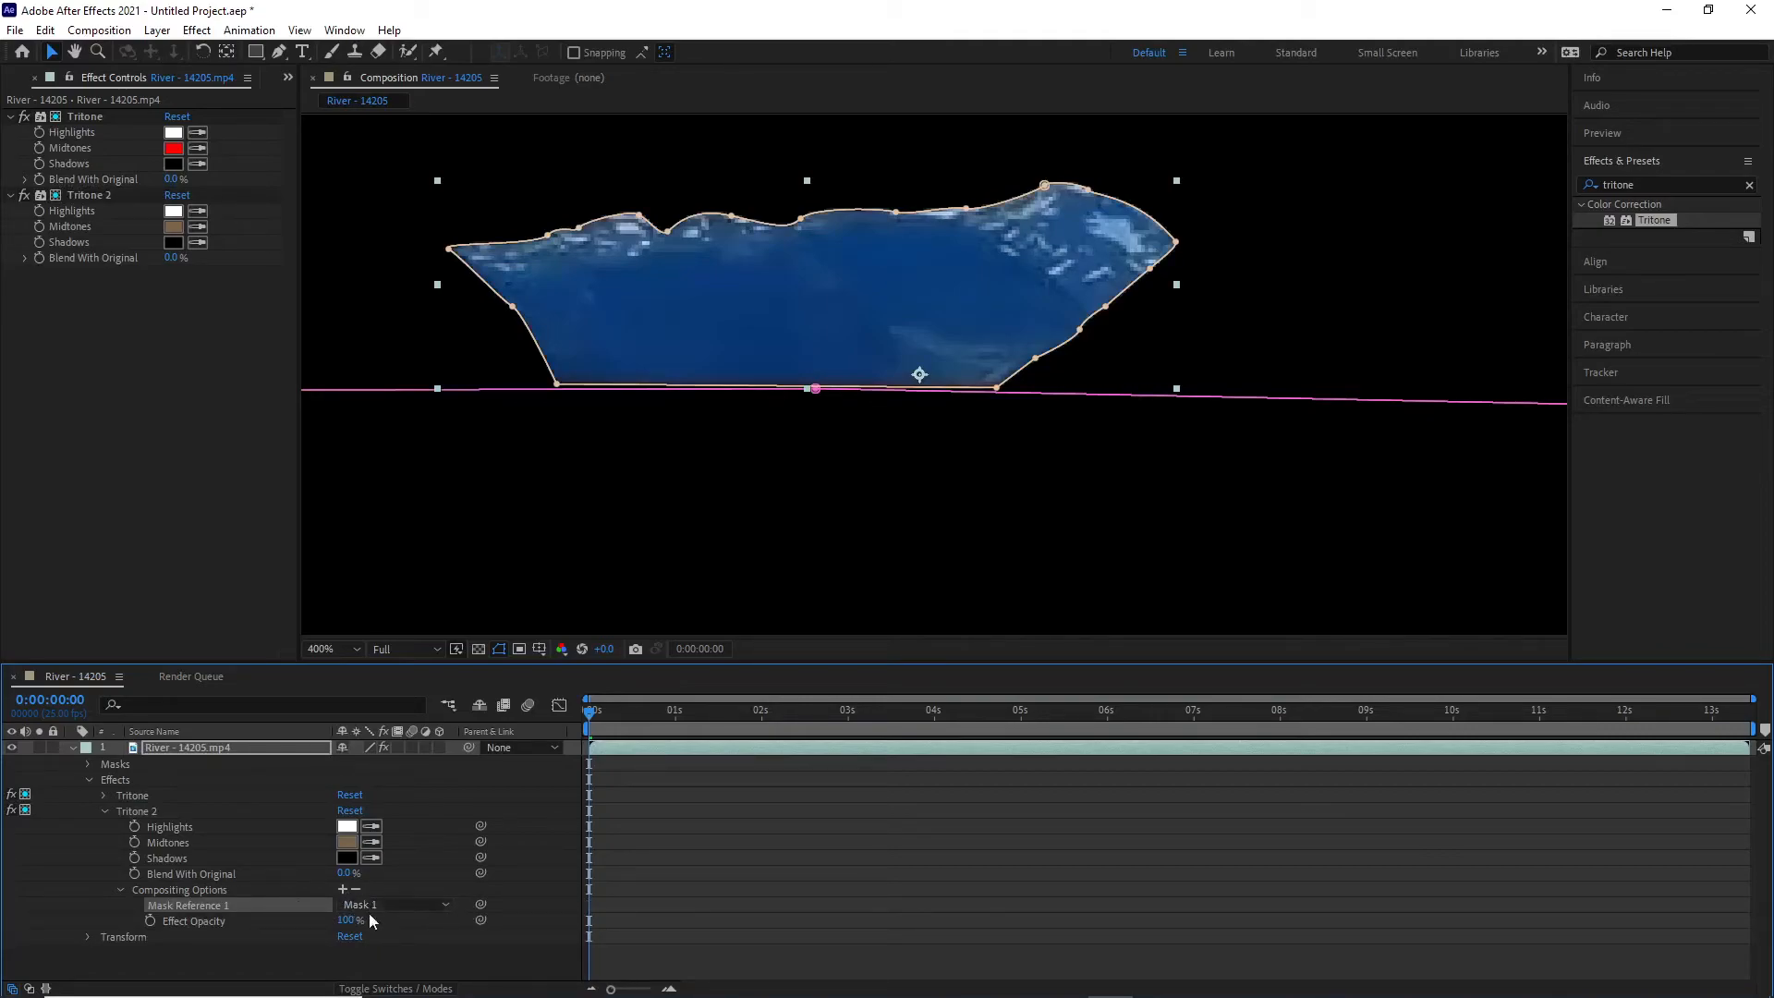
left_click(447, 913)
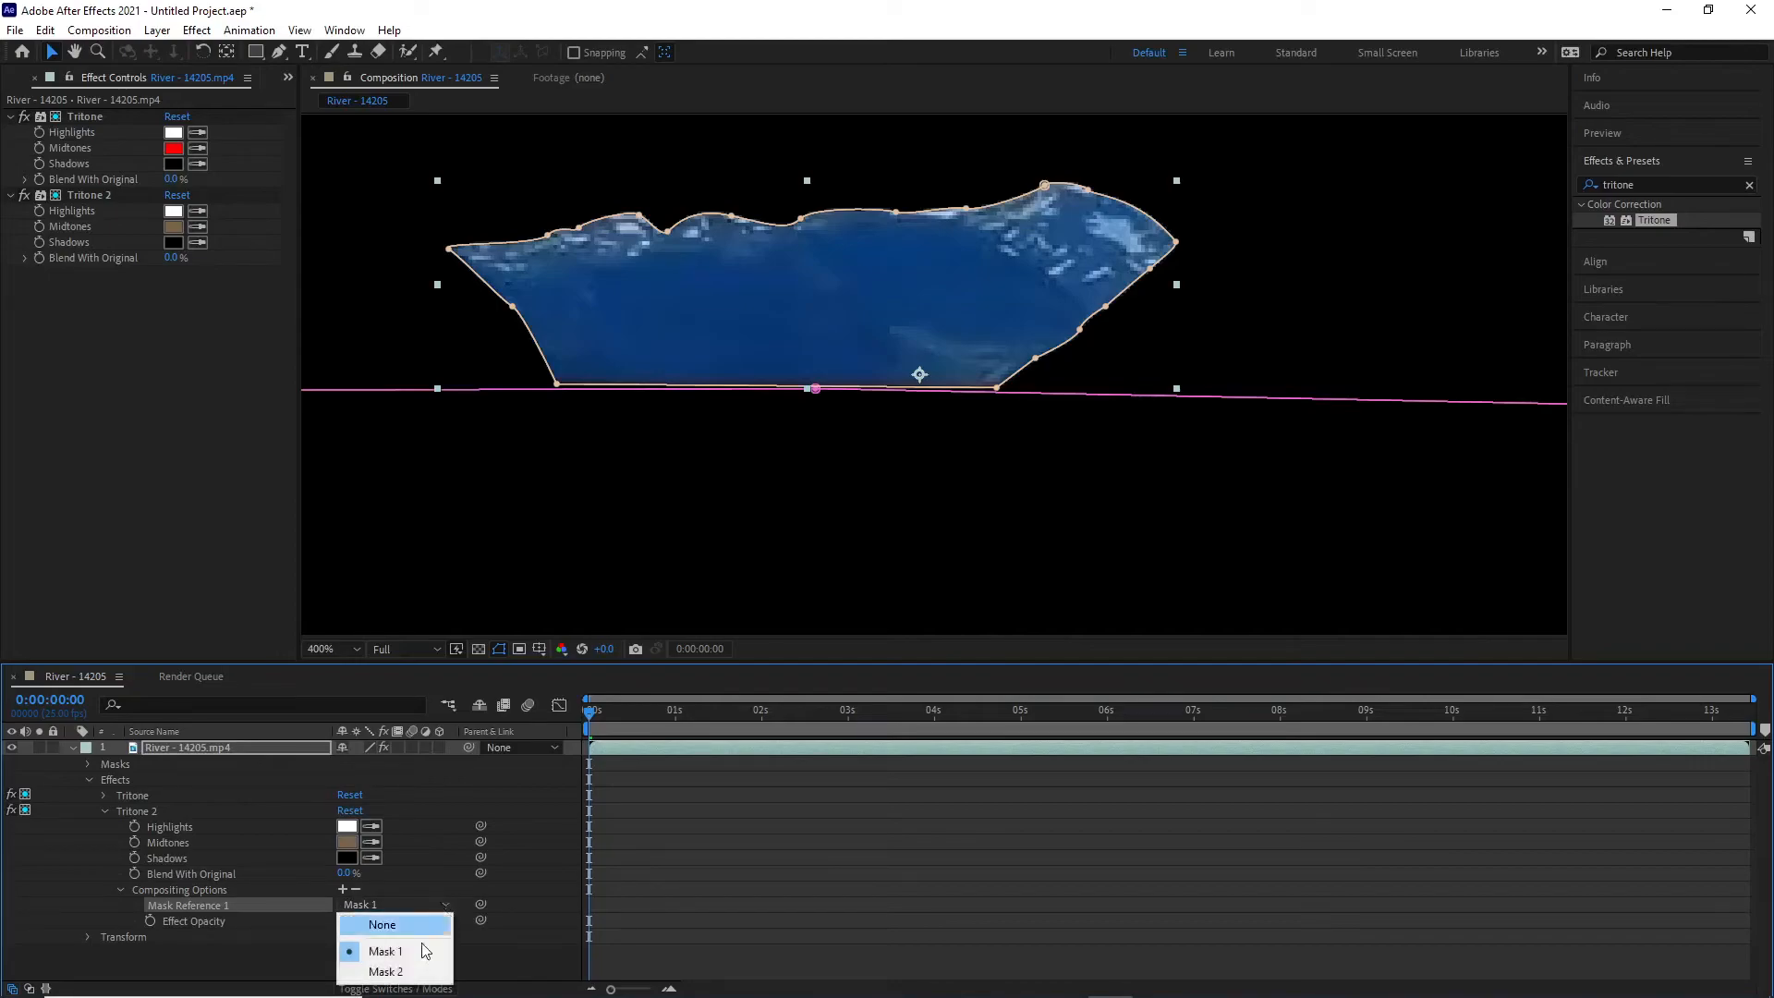
left_click(400, 971)
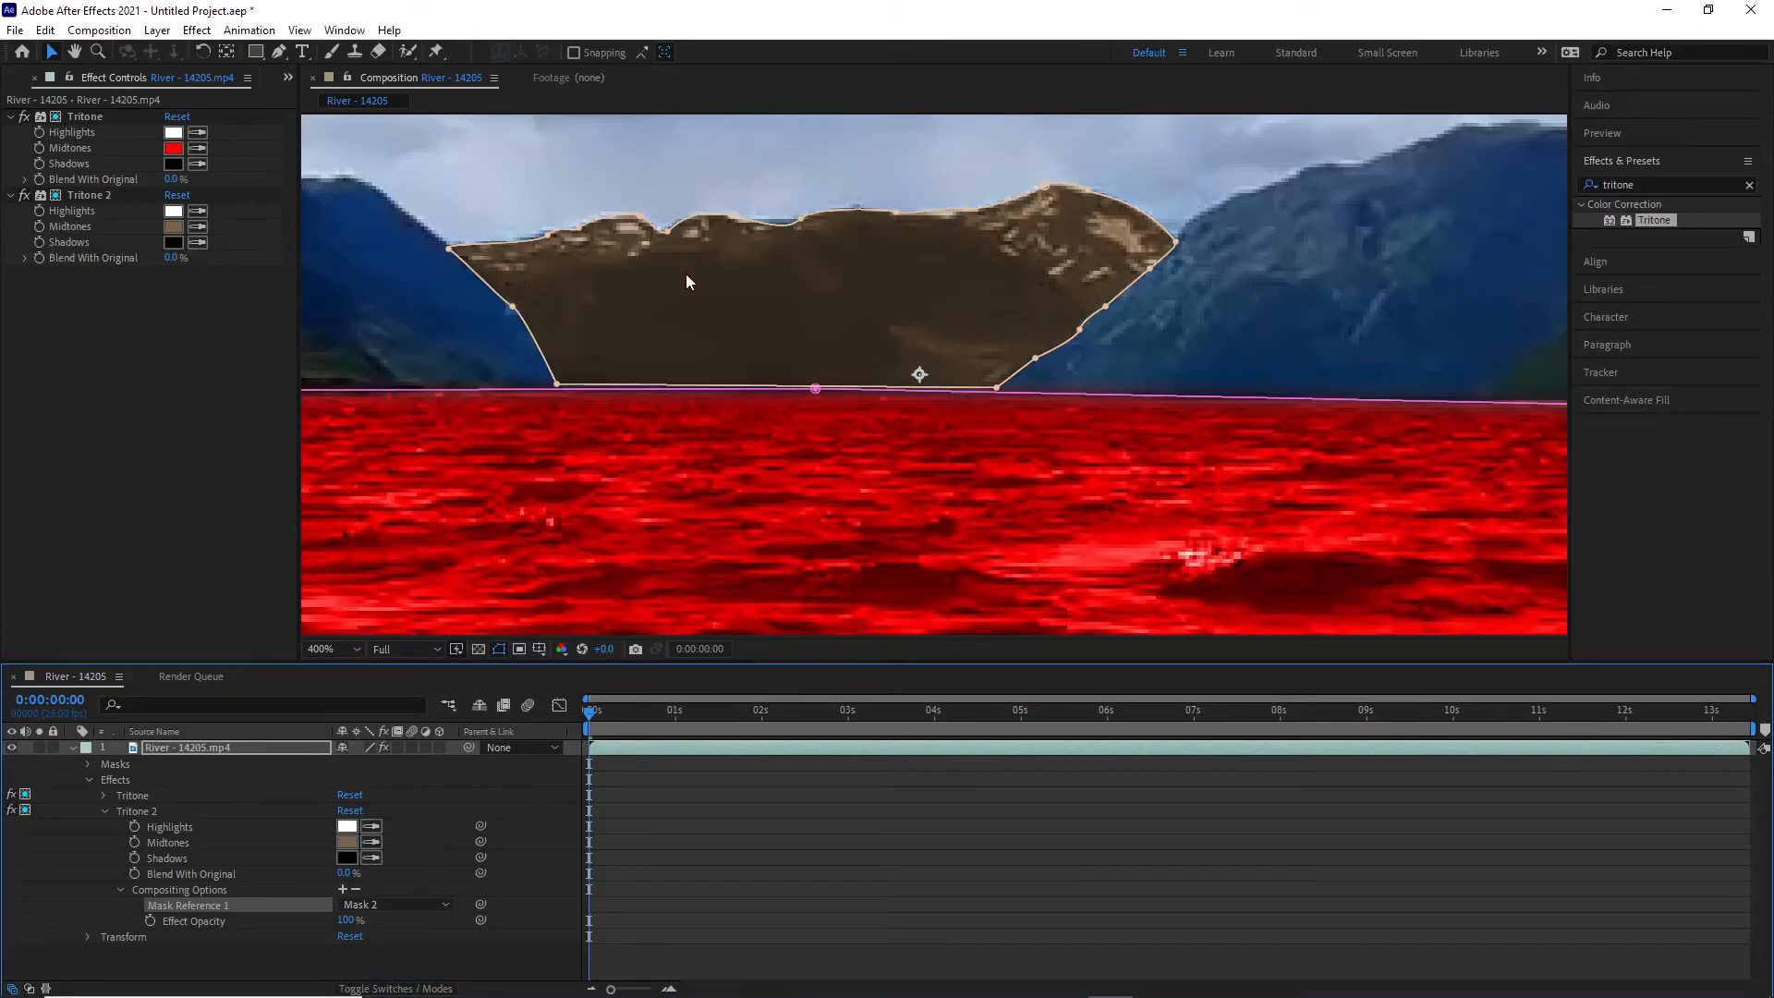
left_click(345, 843)
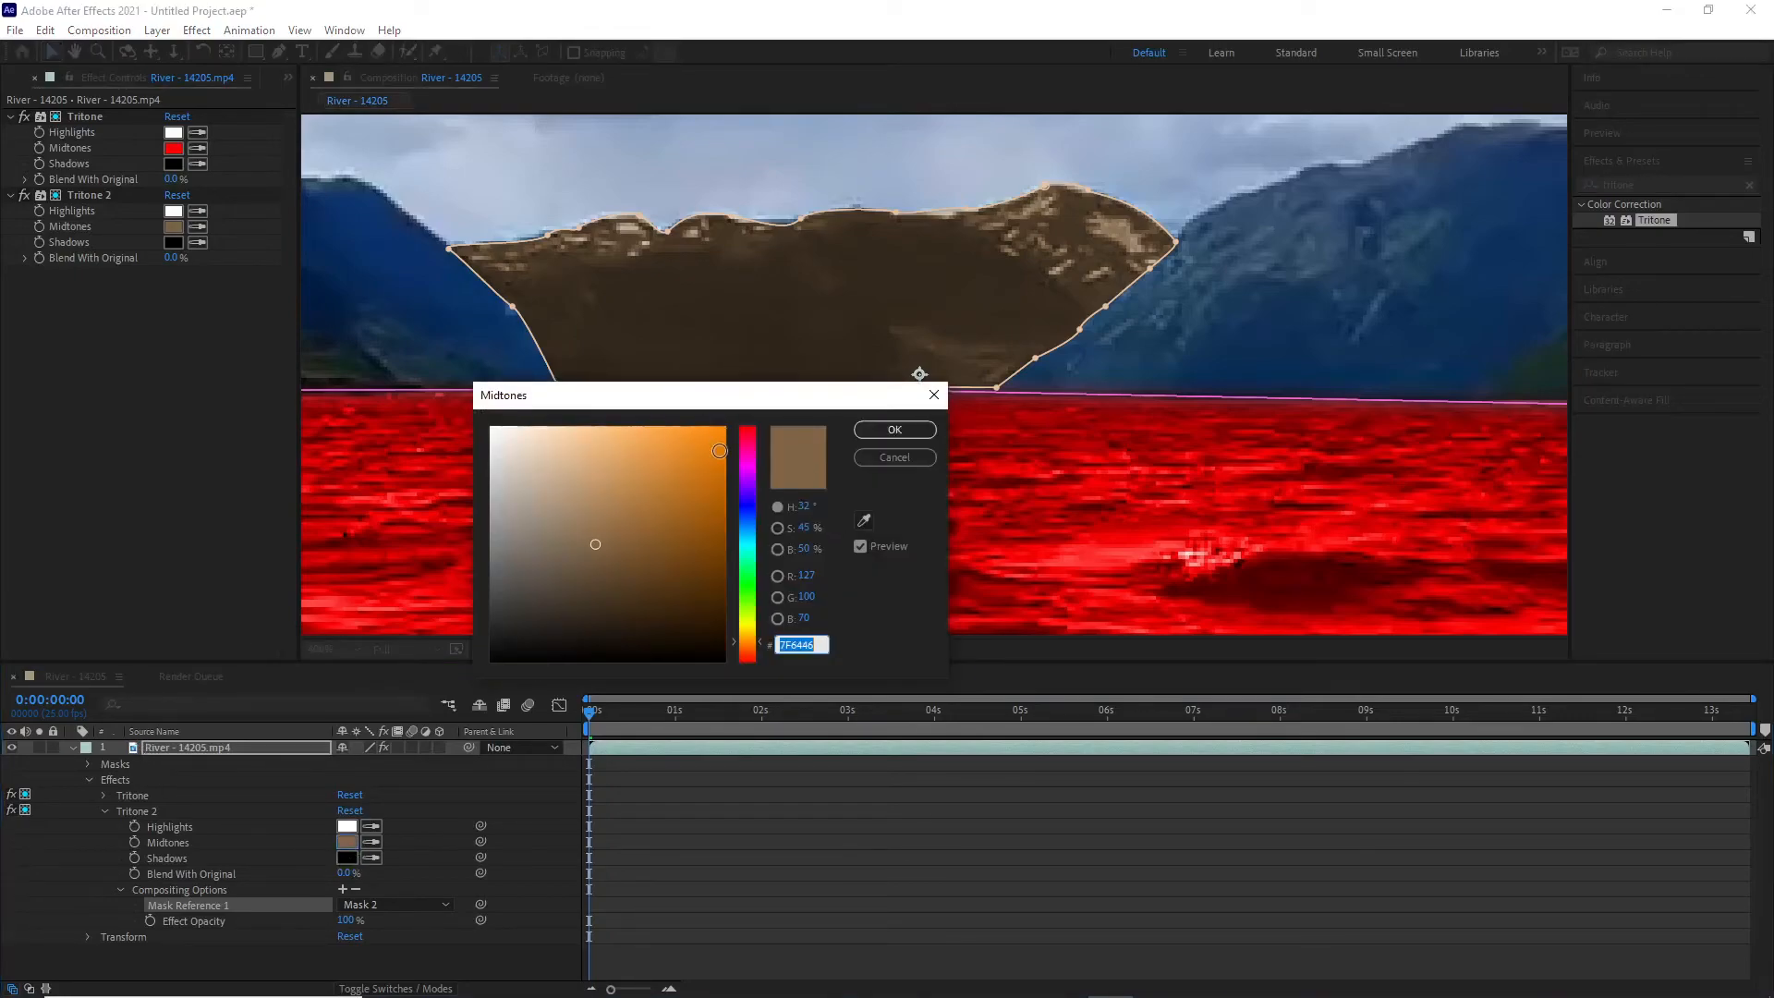
left_click_drag(718, 441, 723, 427)
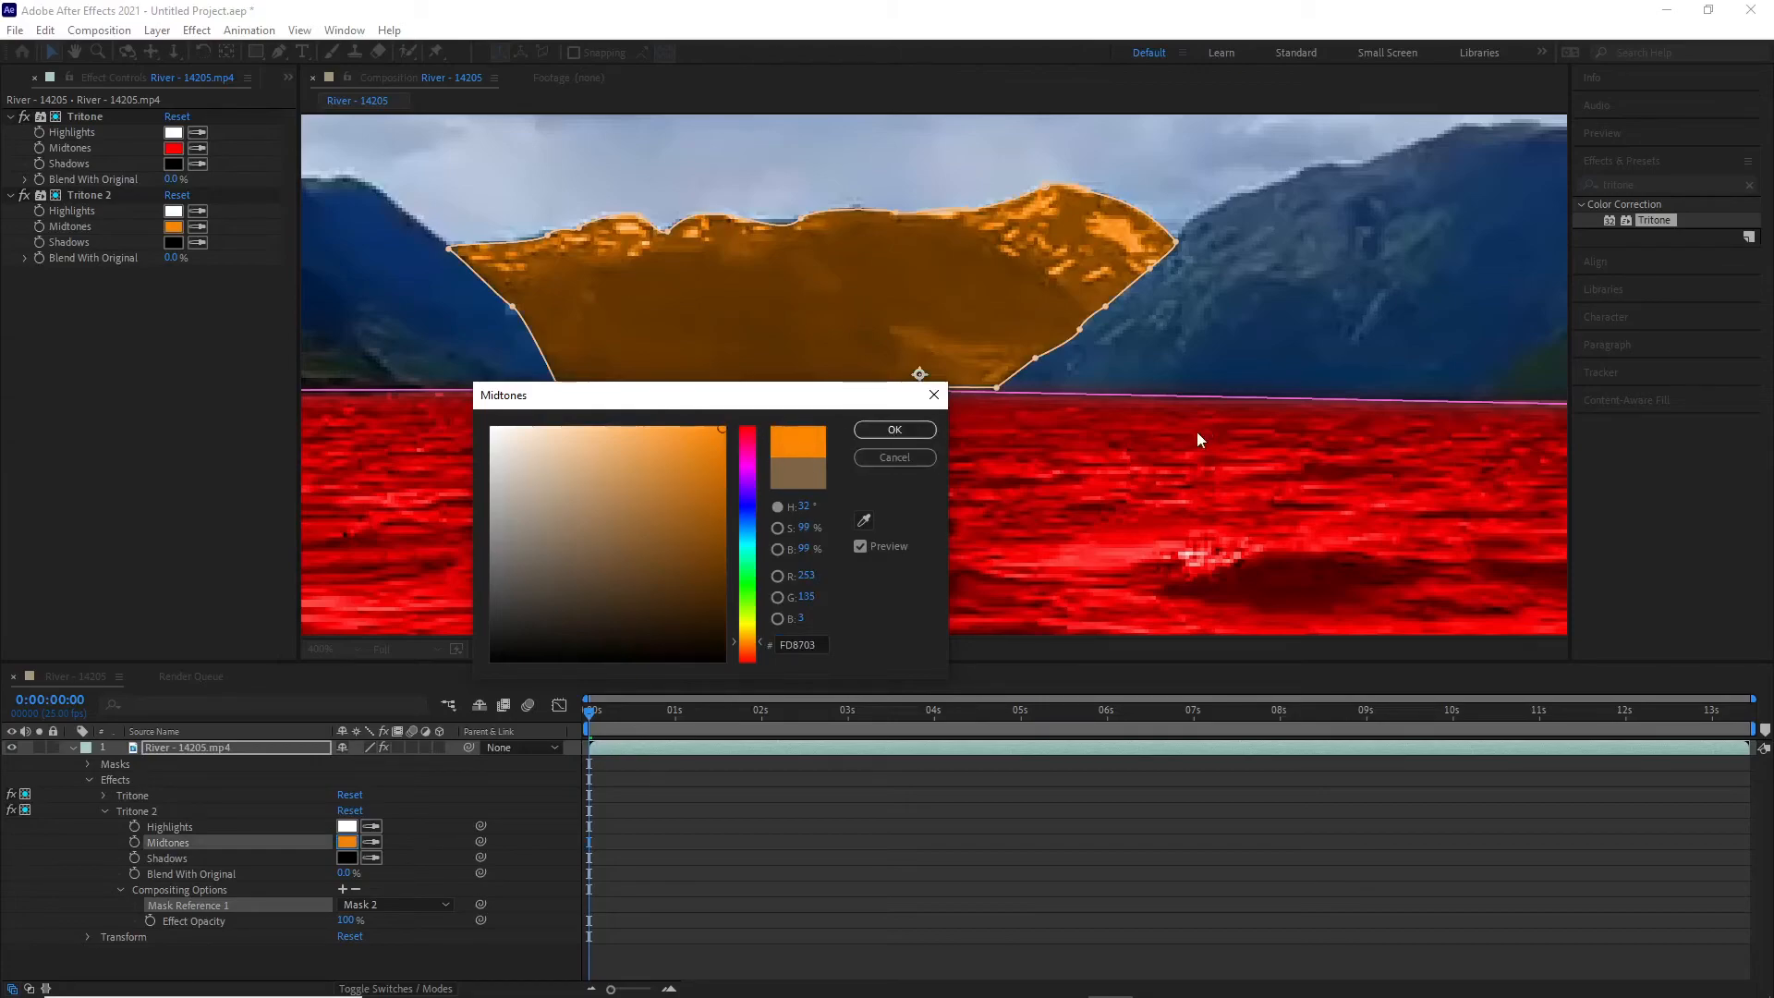
left_click(895, 458)
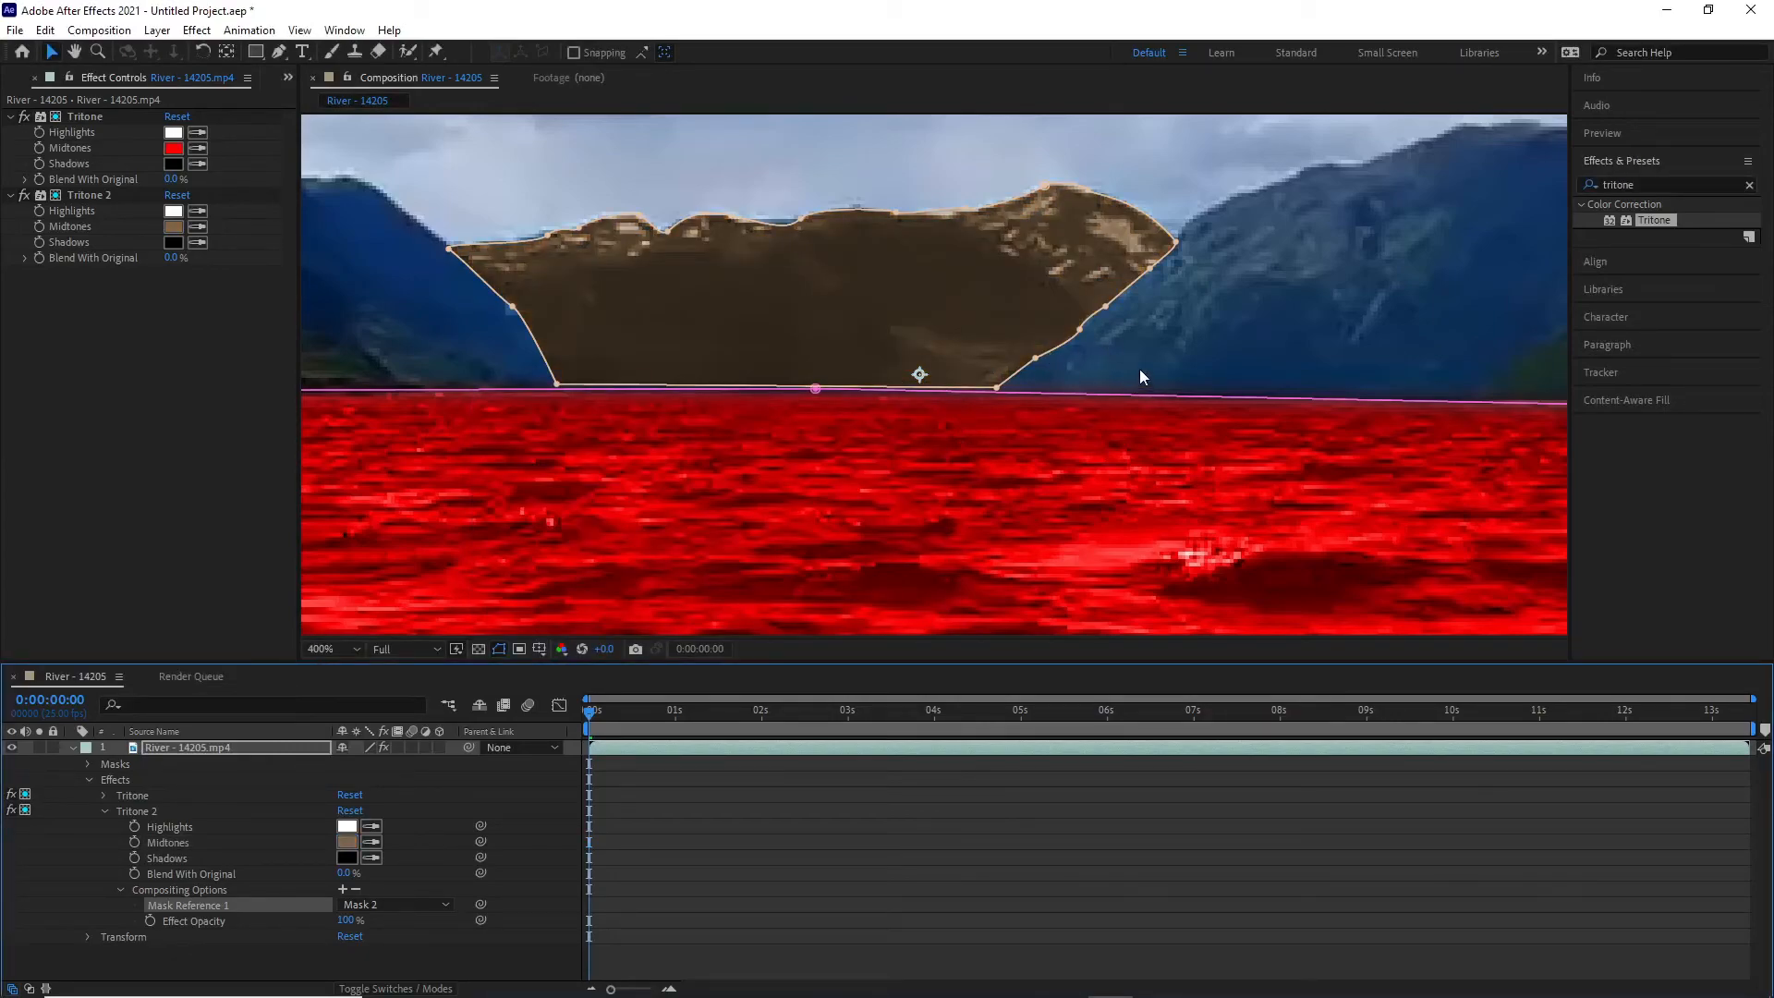
Set the second Tritone's Midtones colour to a bright orange, RGB 250, 135, 8.
scroll(1139, 370, "down", 2)
scroll(1139, 371, "down", 1)
scroll(1139, 371, "up", 2)
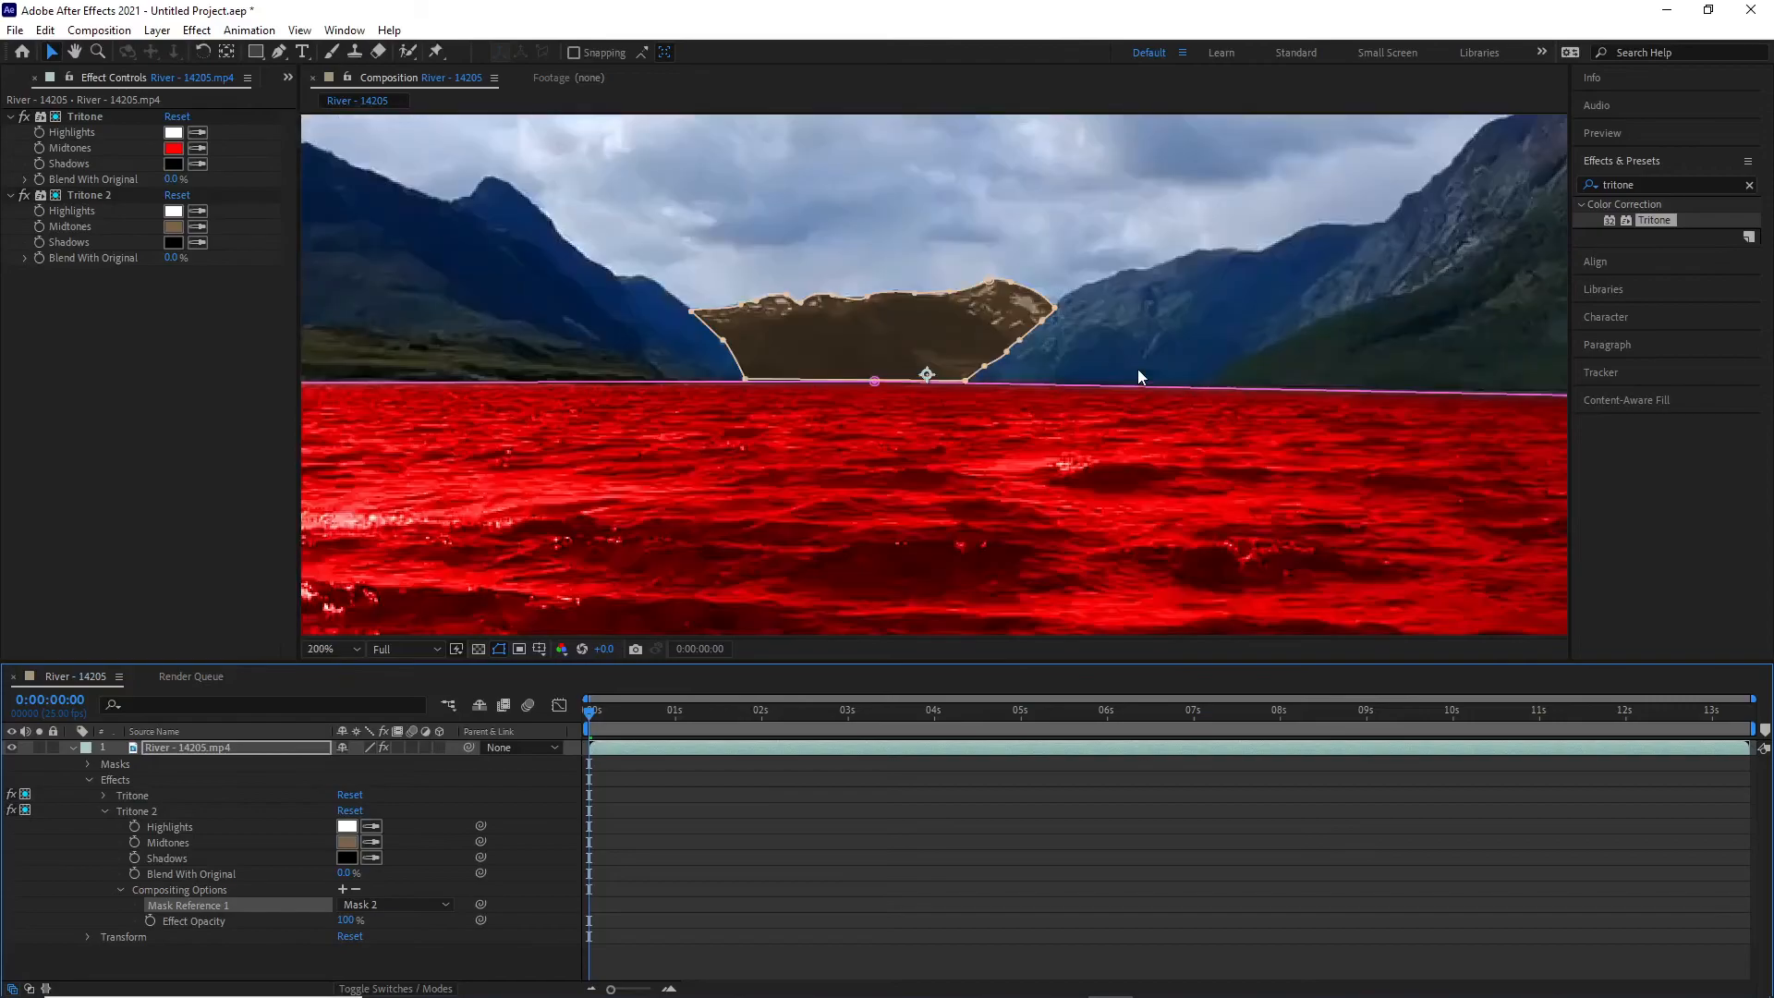
scroll(1139, 368, "down", 1)
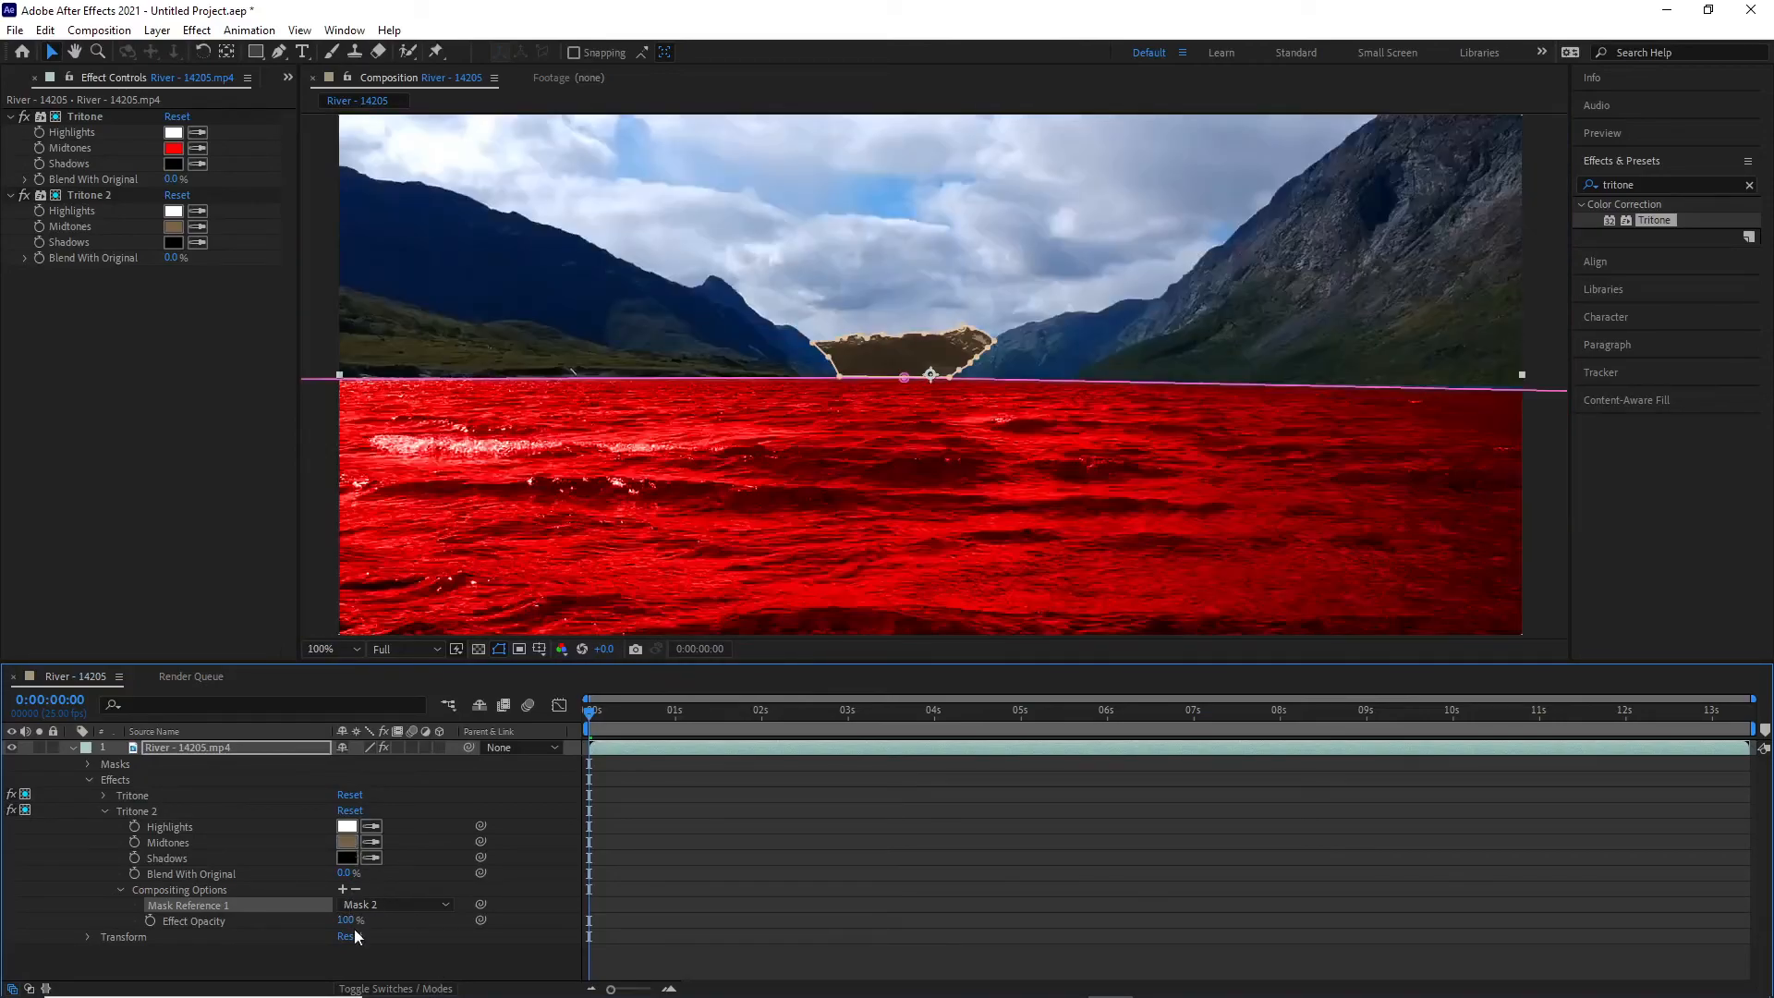
left_click(349, 842)
left_click_drag(716, 434, 723, 433)
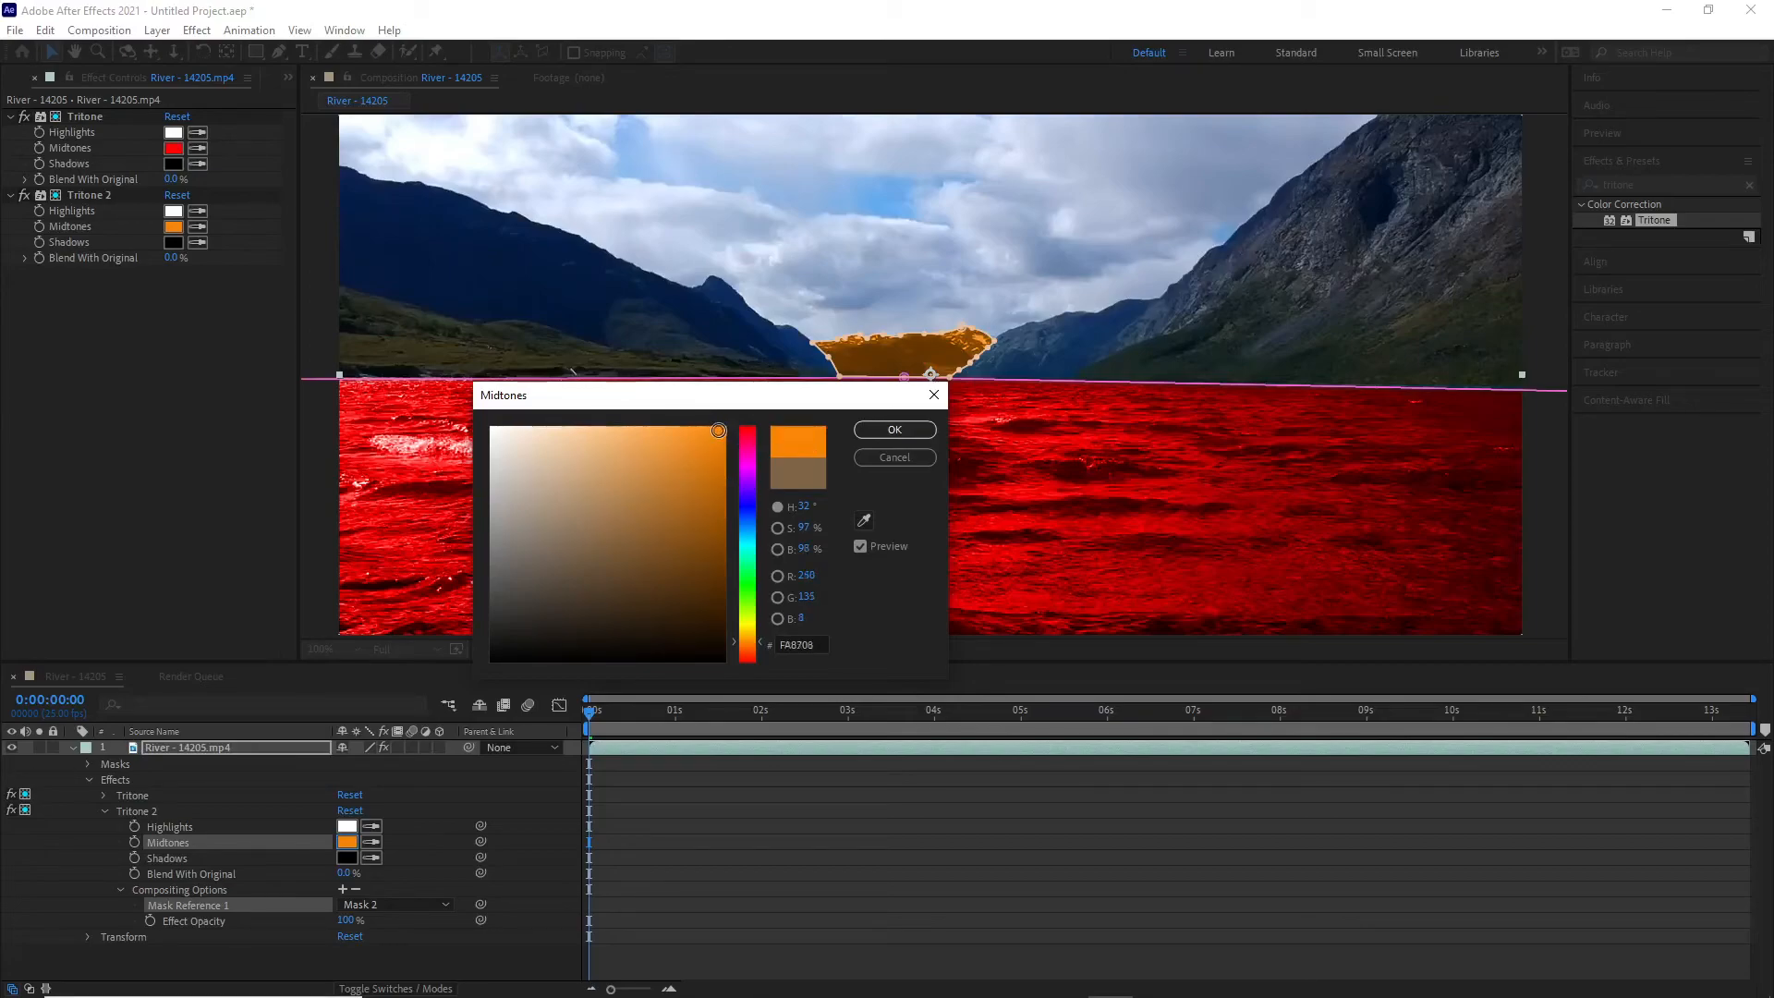
left_click(912, 432)
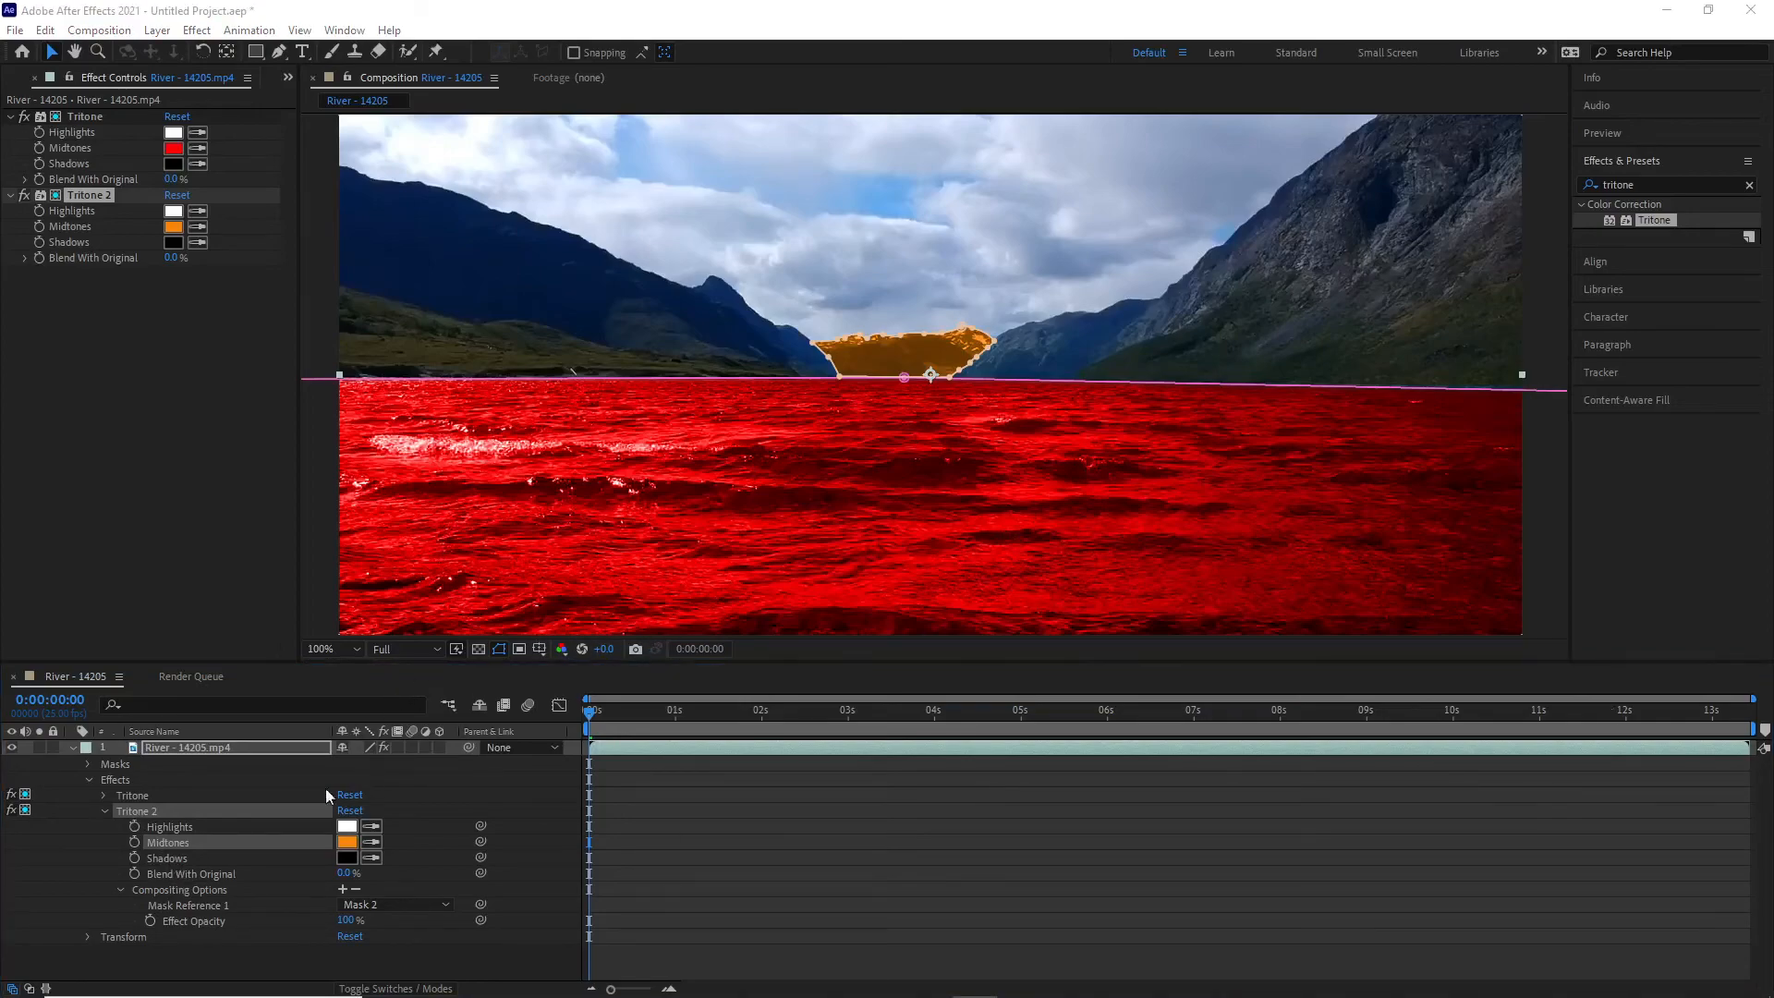
Set the Mask Feather of Mask 2 around the distant mountains to 5 pixels.
left_click(88, 764)
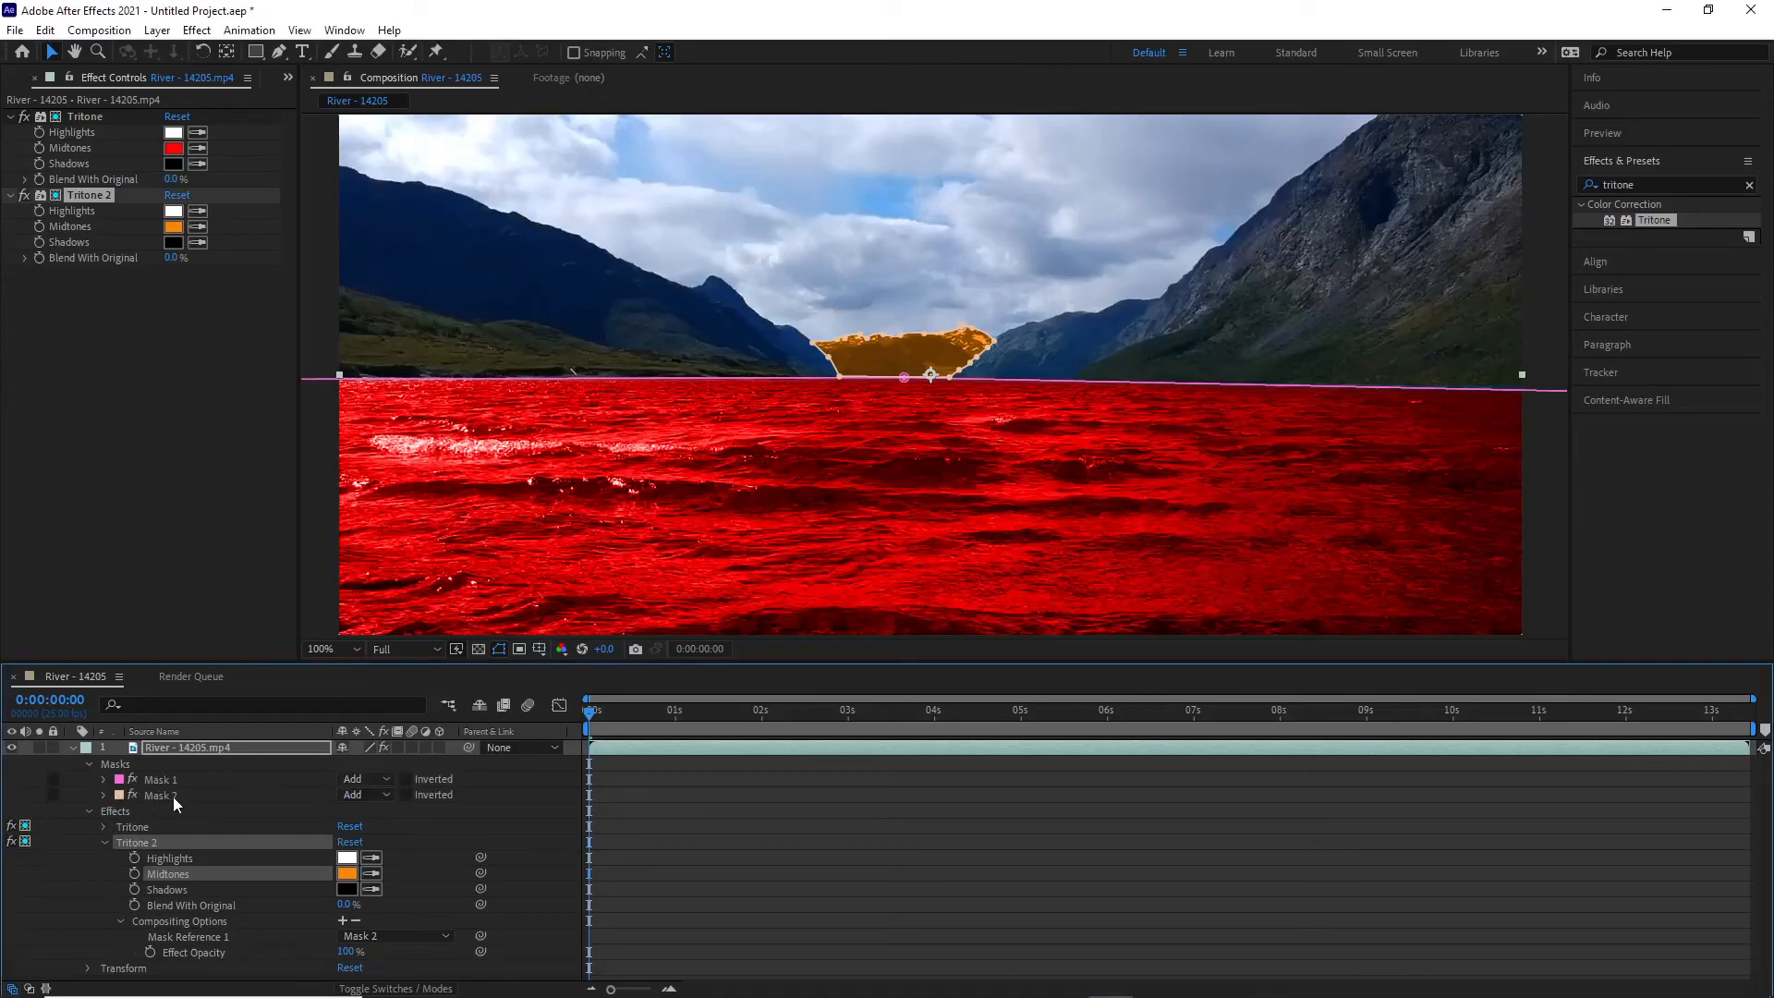
left_click(103, 795)
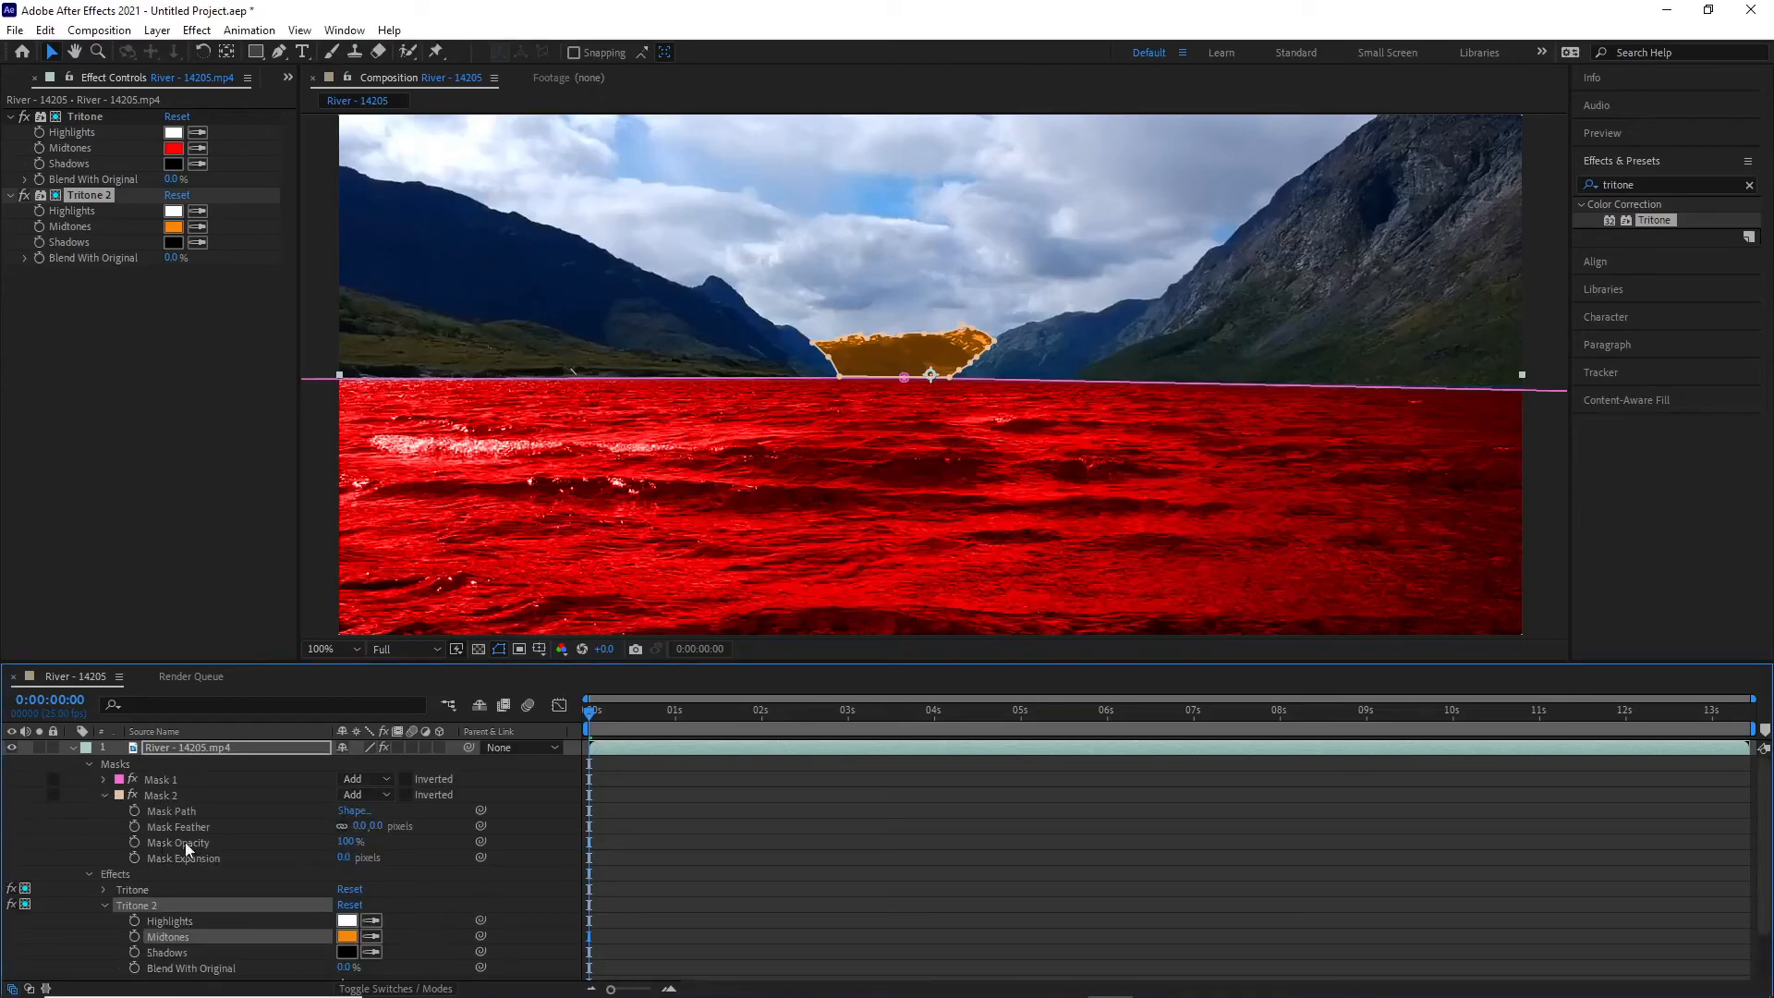
left_click(358, 827)
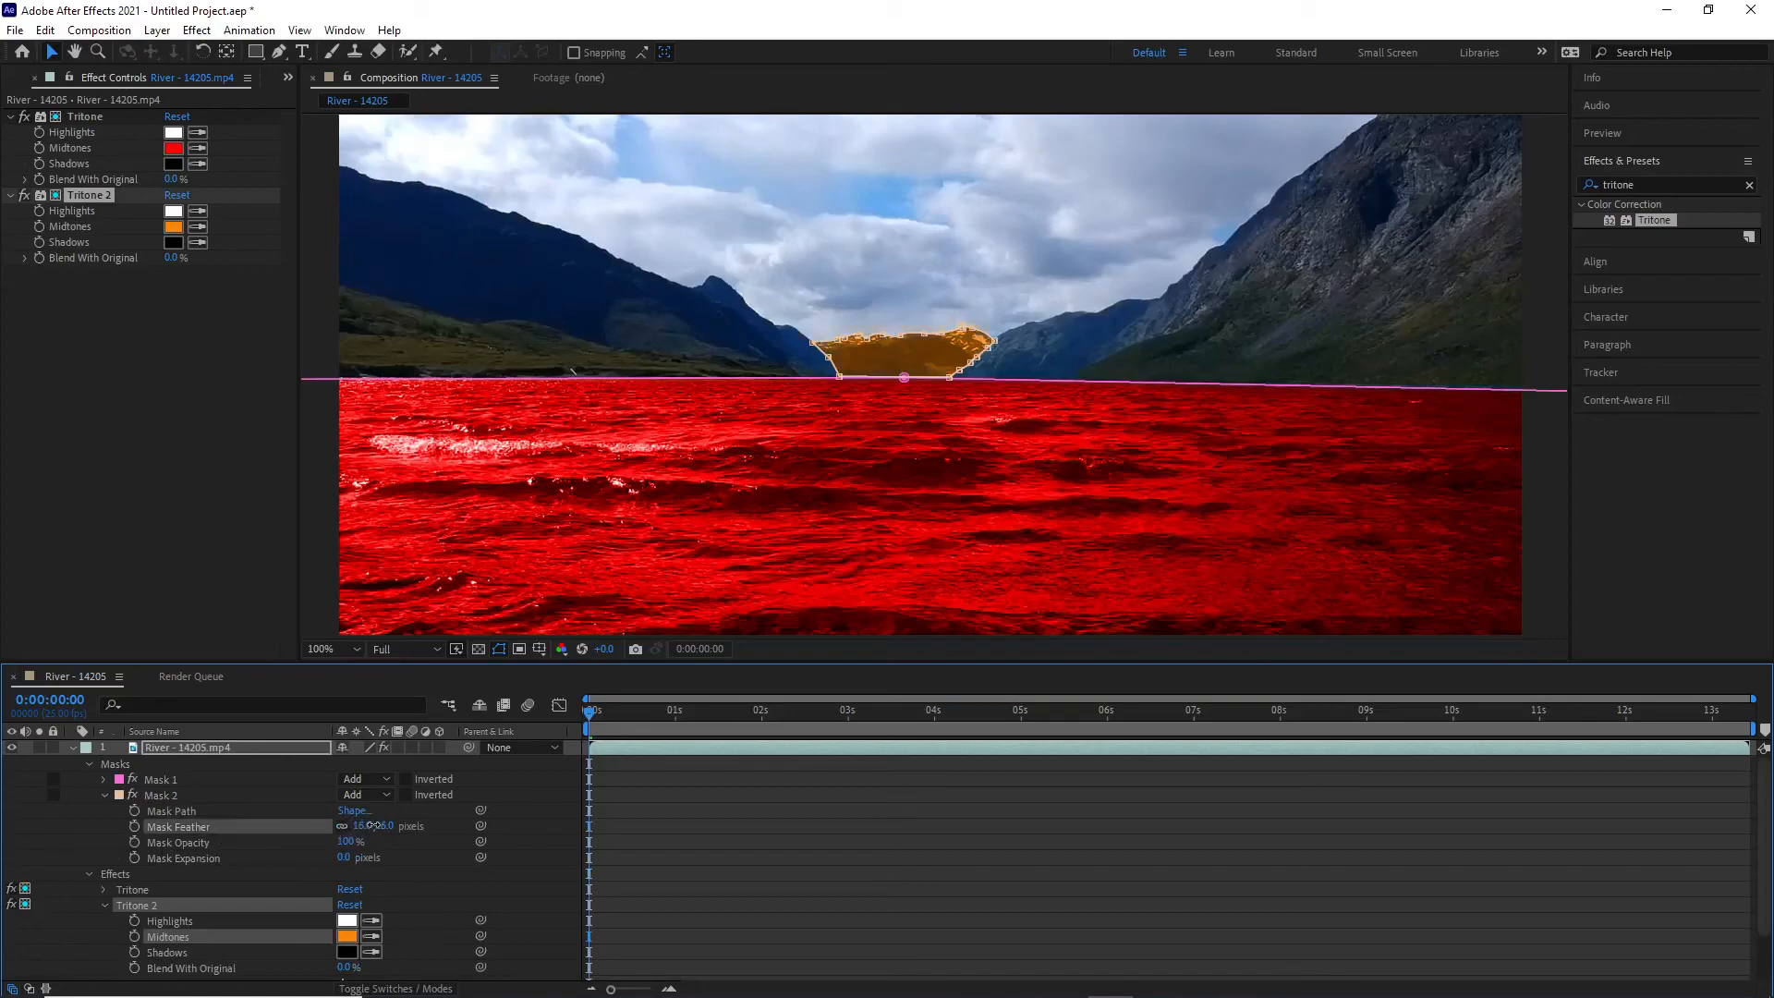
left_click_drag(358, 826, 370, 825)
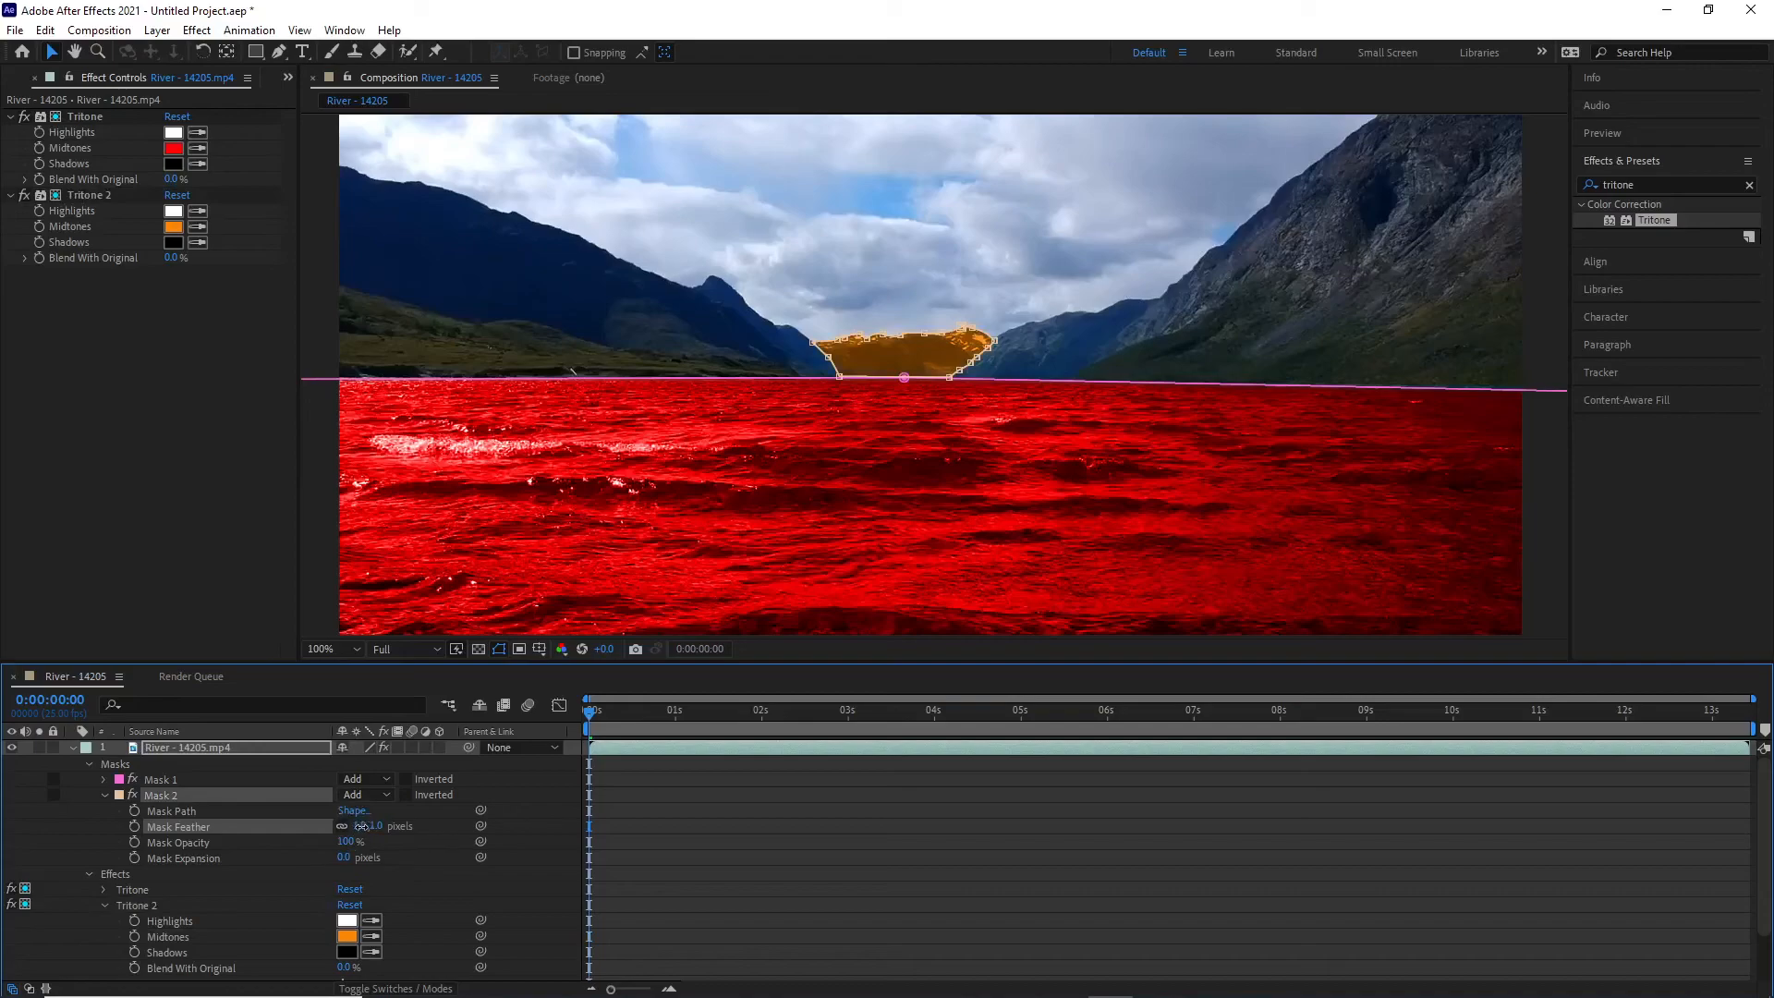
left_click(370, 825)
type("5")
key("Return")
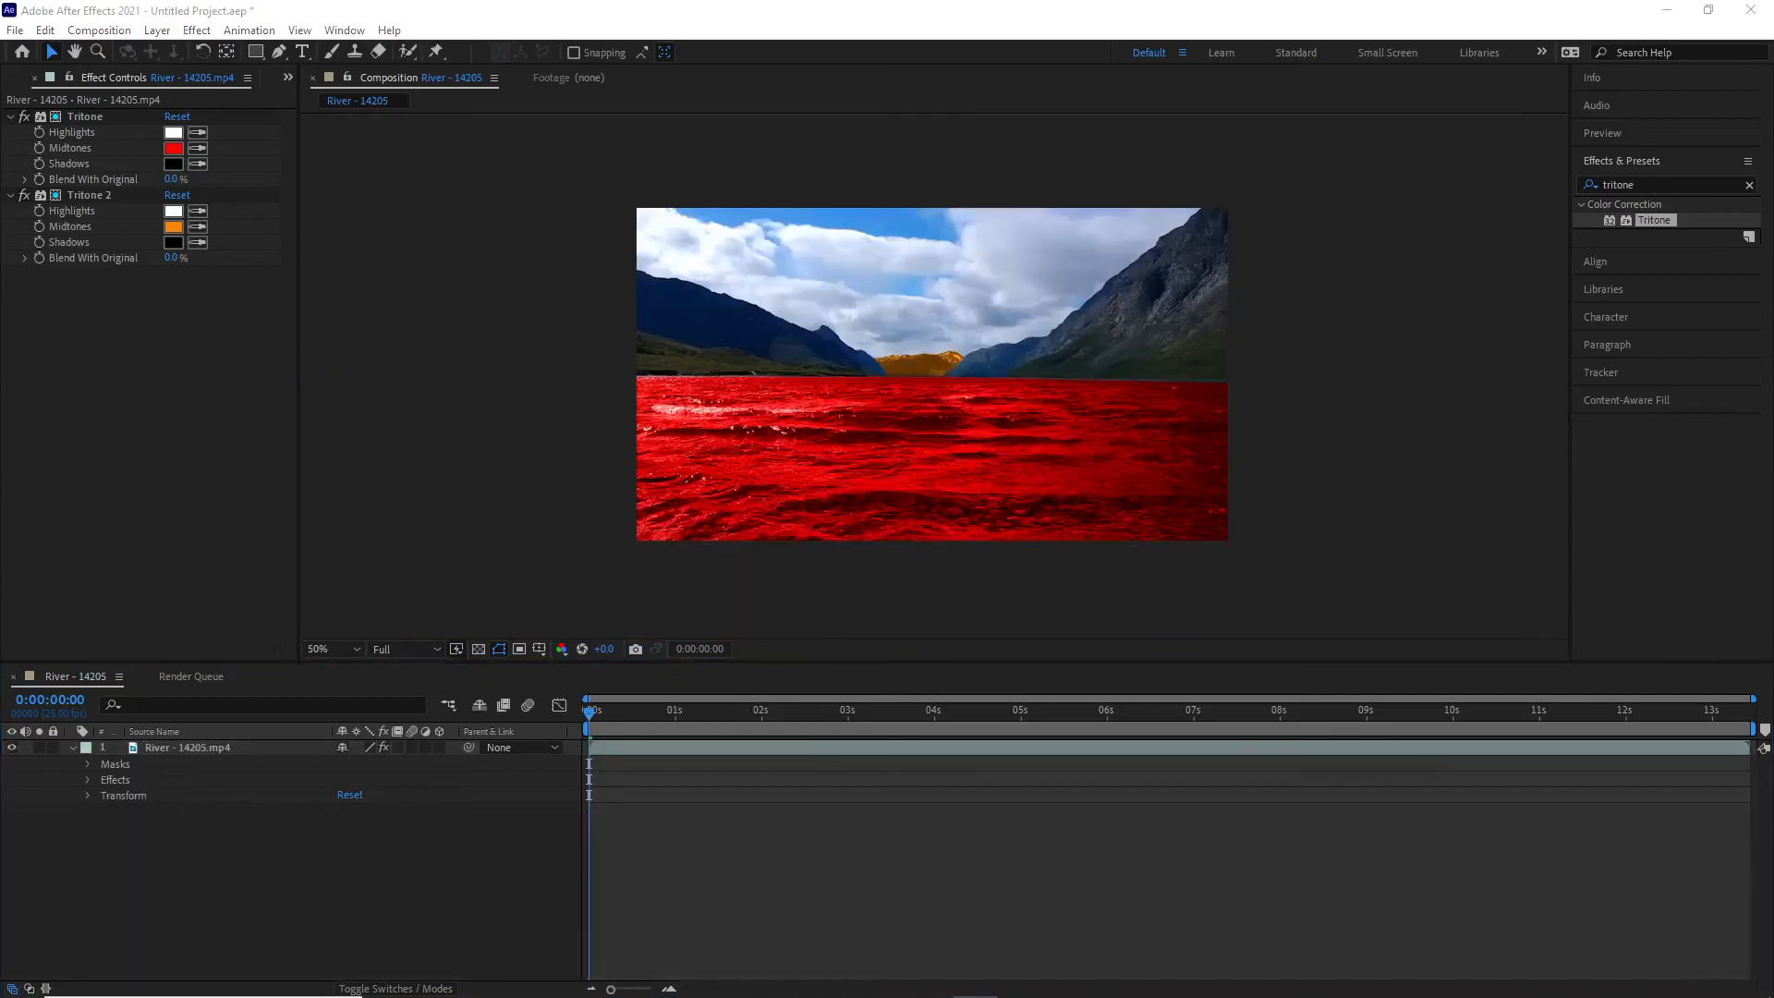
Fit the whole composition frame in the viewer.
left_click(88, 764)
left_click(88, 765)
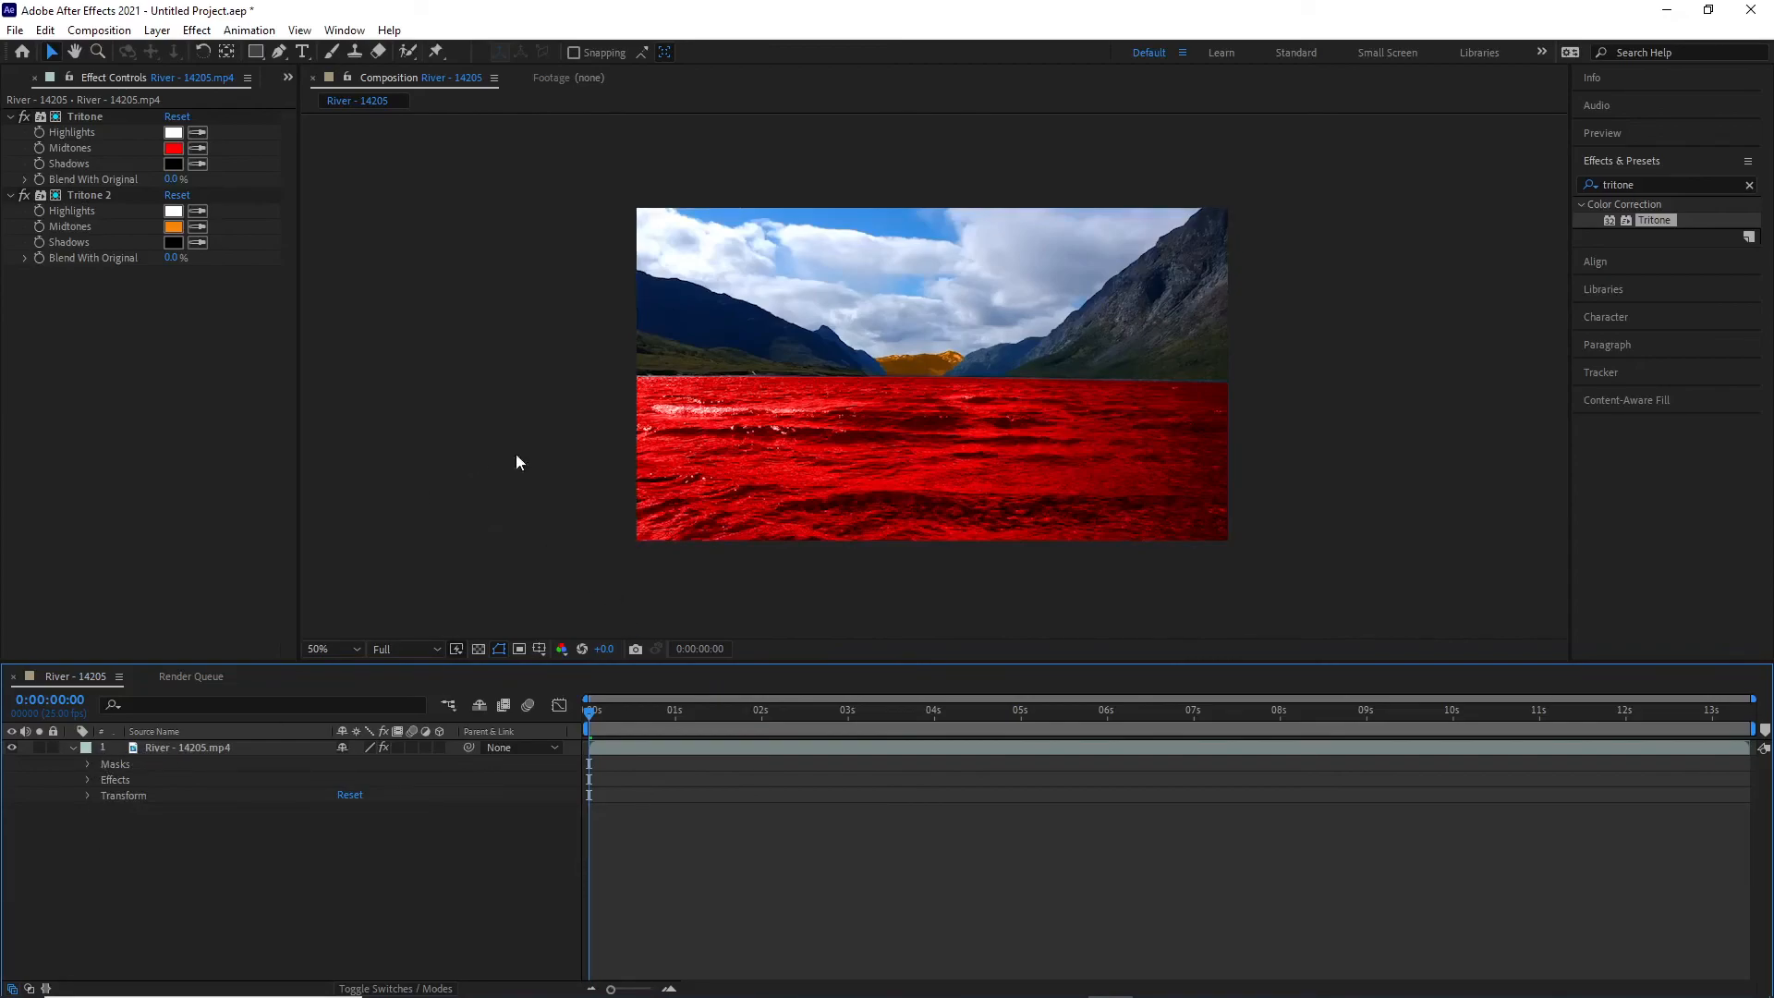
key("slash")
scroll(540, 499, "down", 1)
scroll(542, 499, "up", 1)
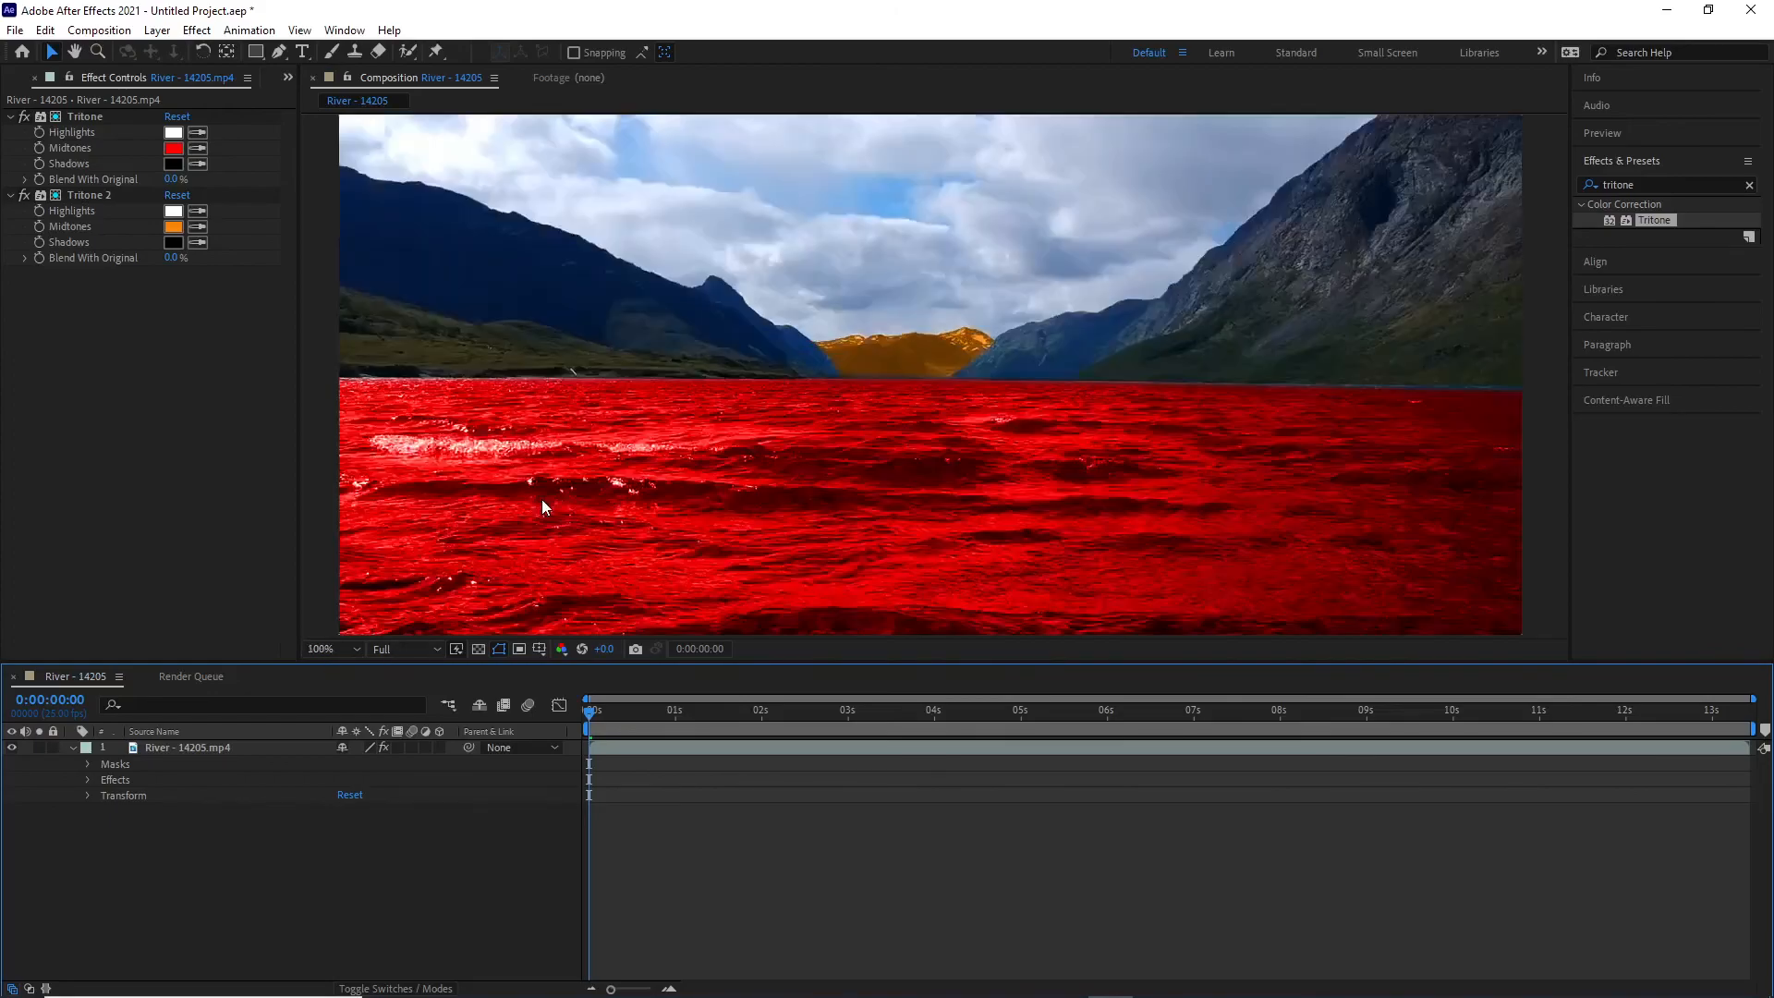
left_click(357, 648)
left_click(343, 671)
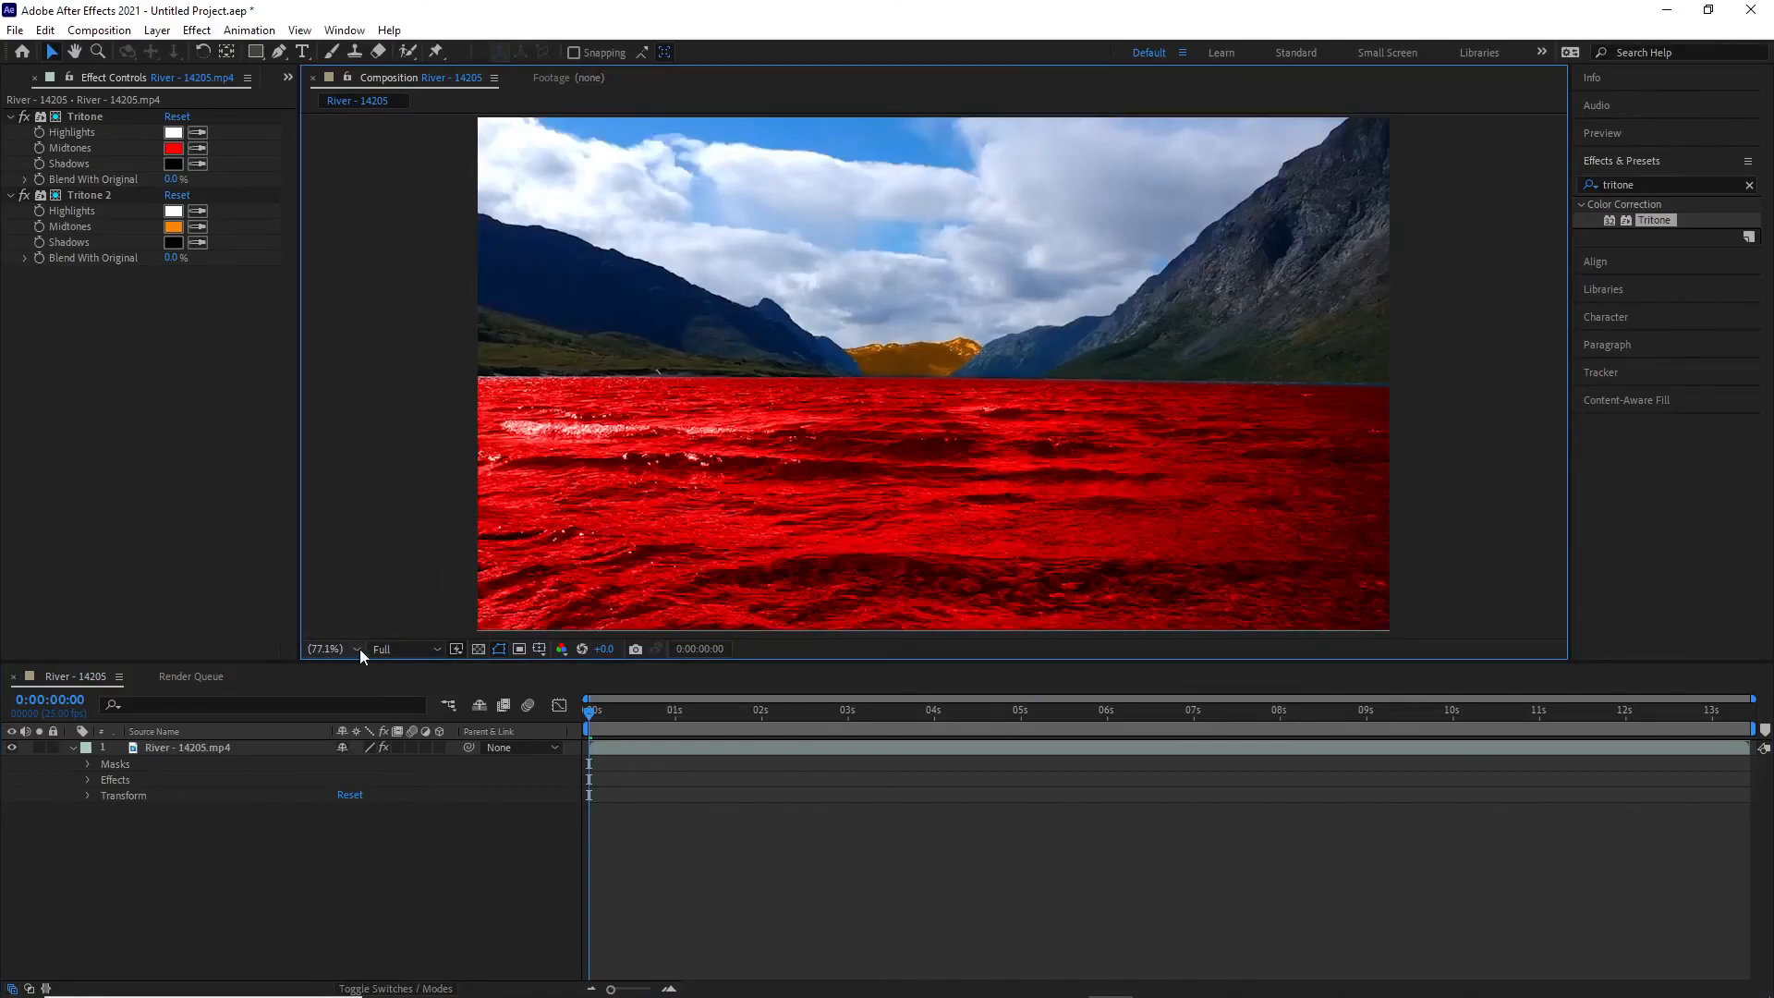
left_click(359, 648)
left_click(338, 688)
left_click(356, 651)
left_click(347, 663)
Play the composition to preview the red water and orange mountains, return the playhead to the start and replay it.
key("space")
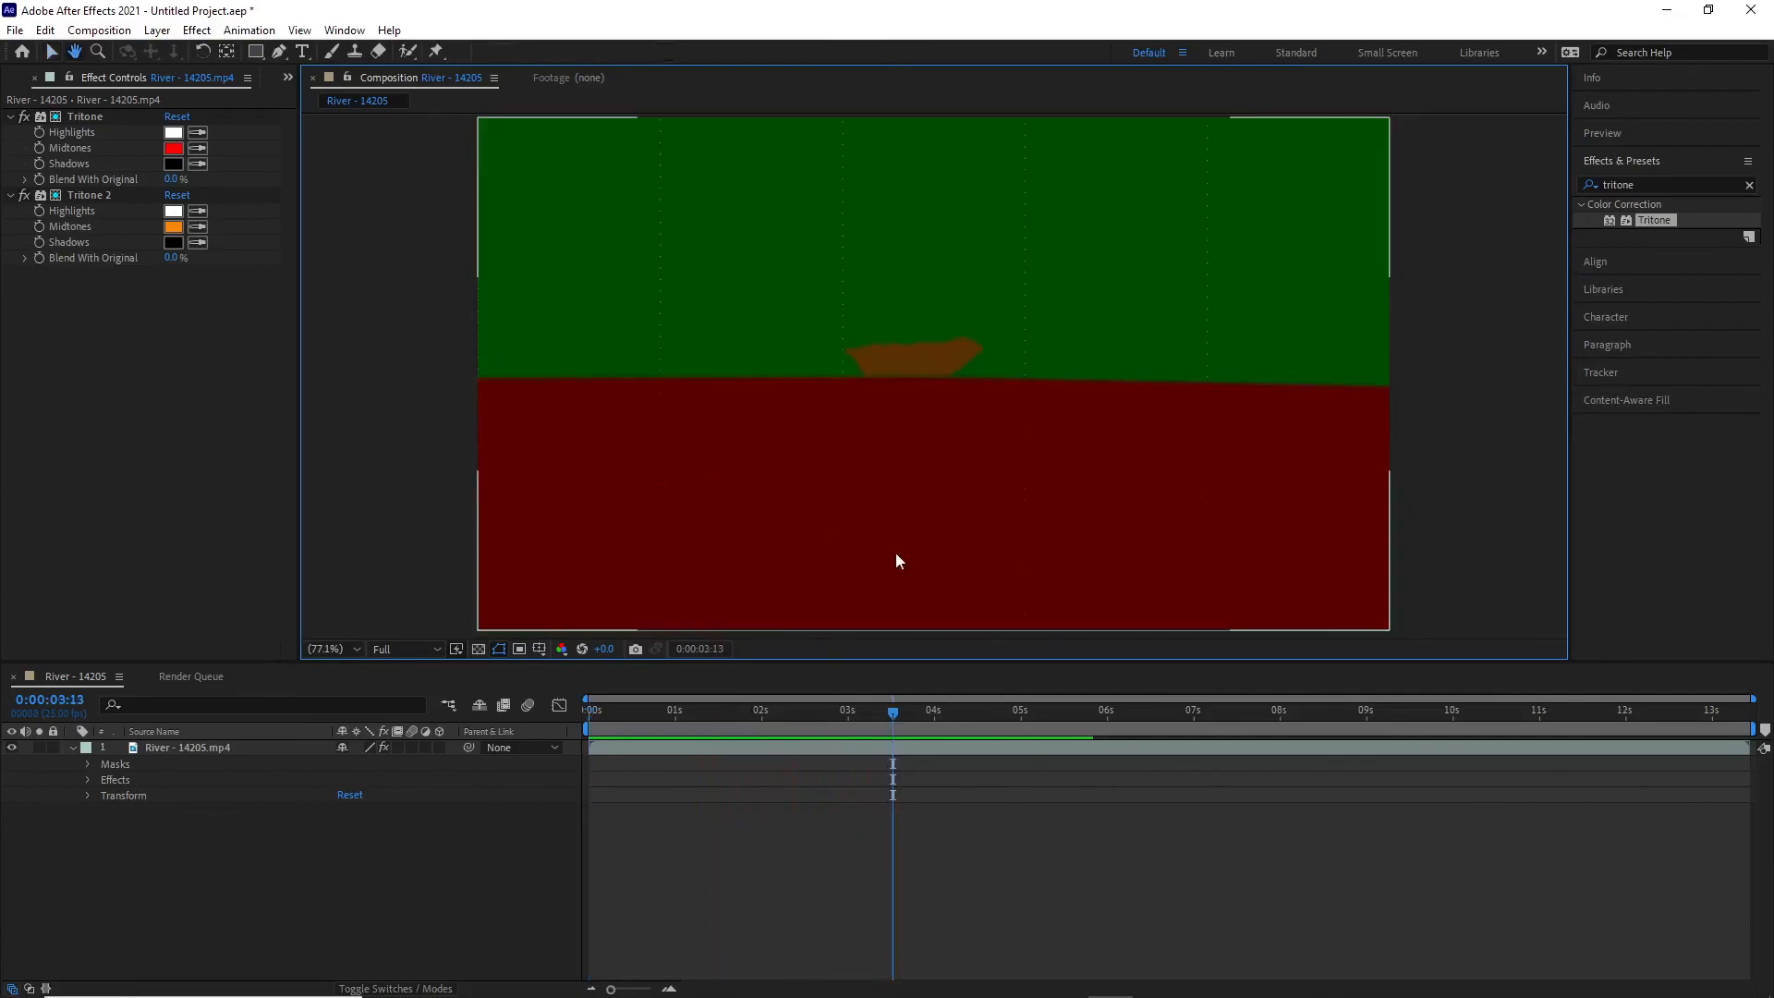
left_click_drag(888, 713, 757, 711)
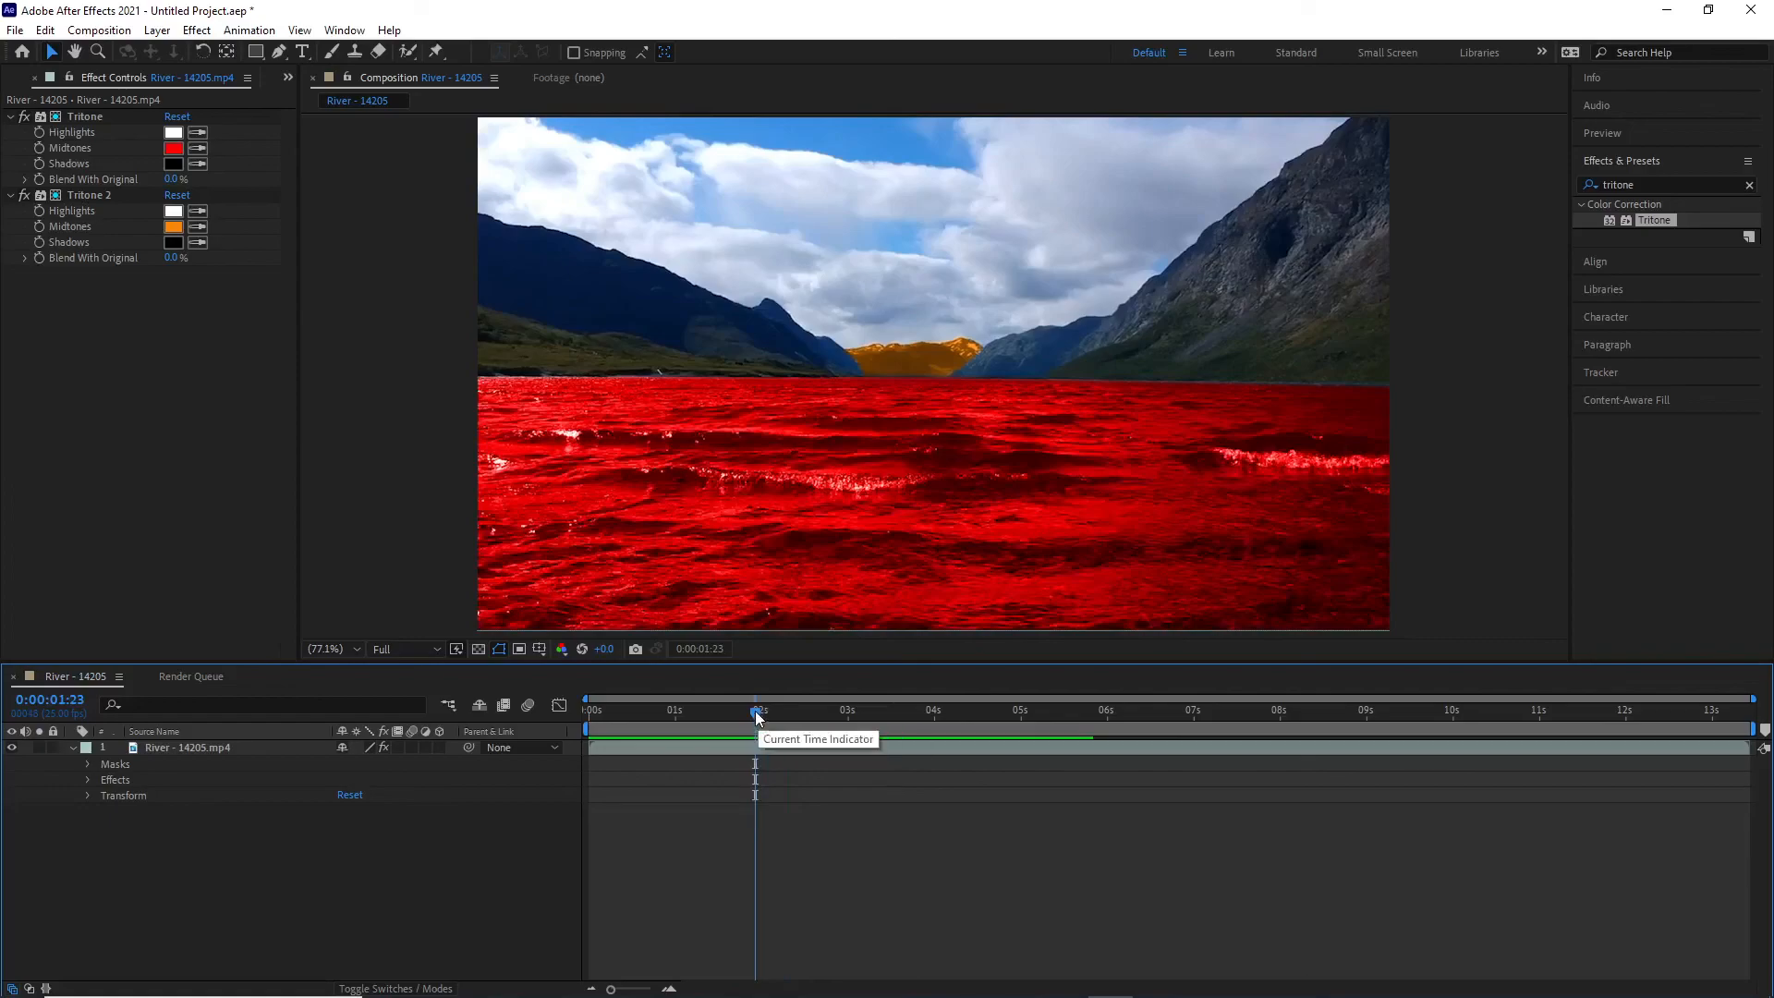
key("Home")
key("space")
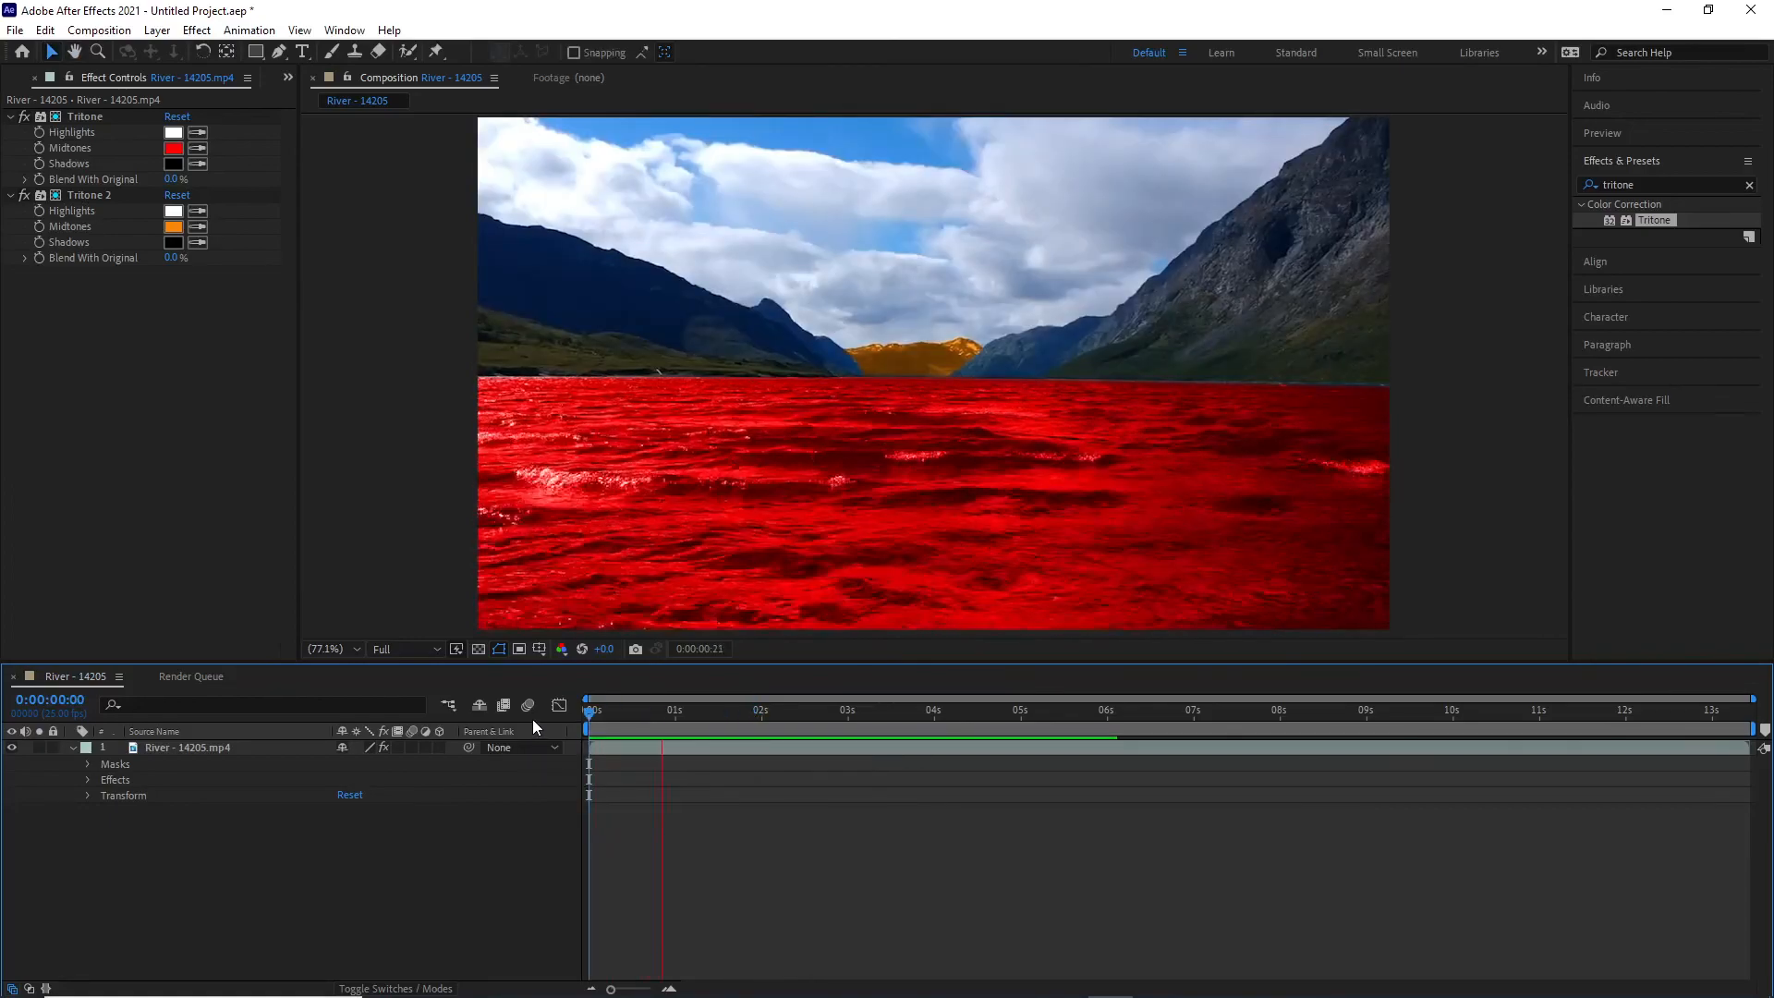